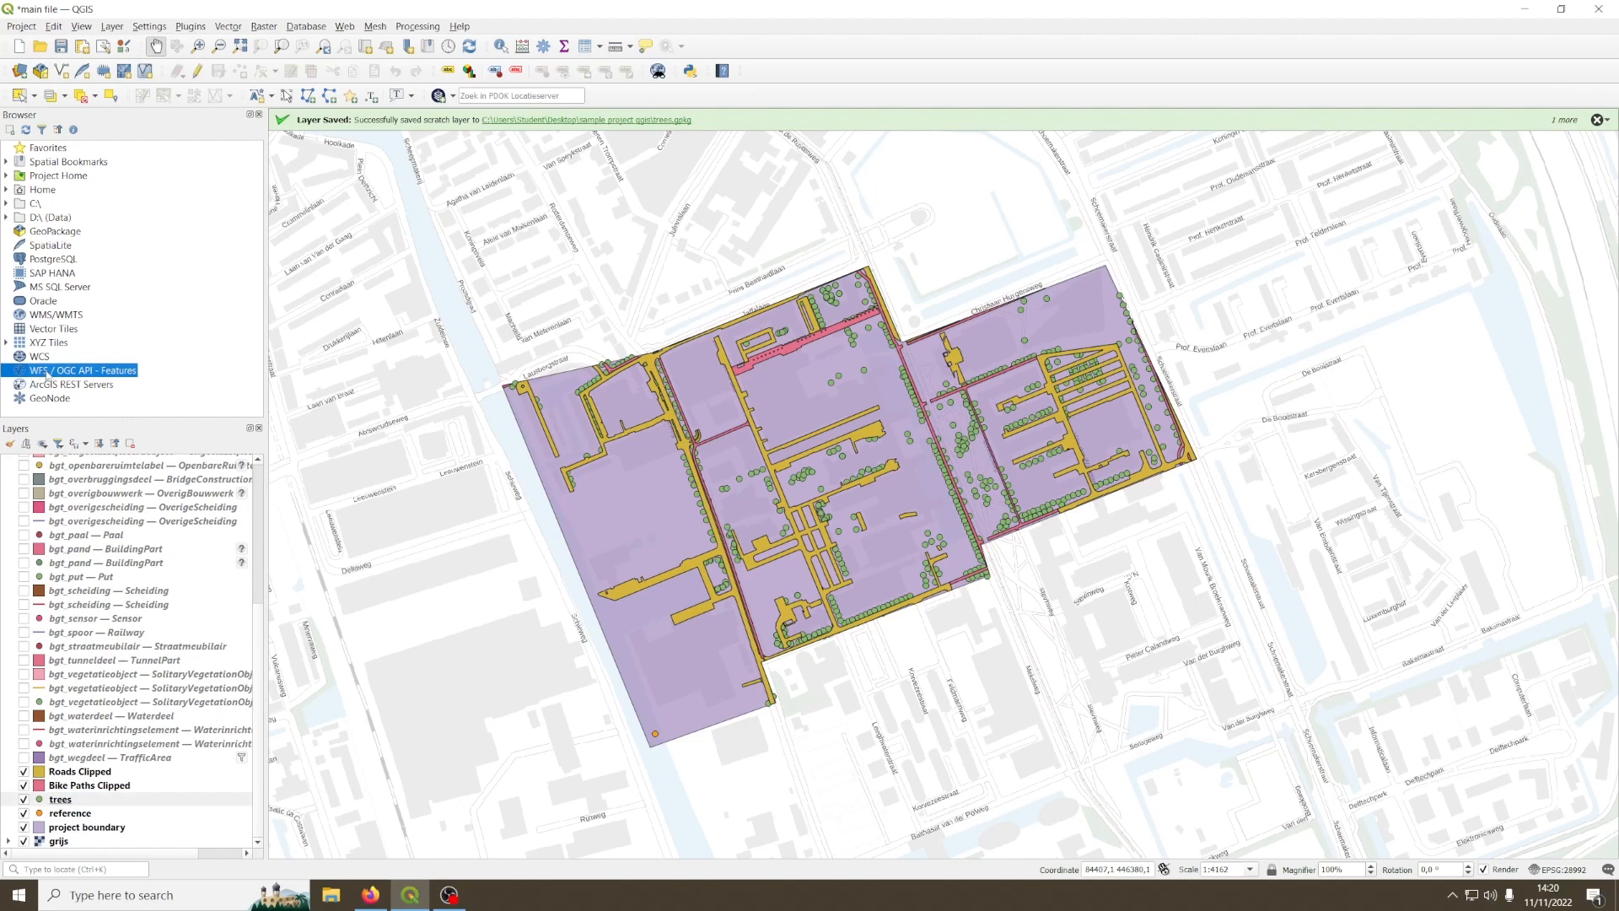
pyautogui.rightClick(44, 373)
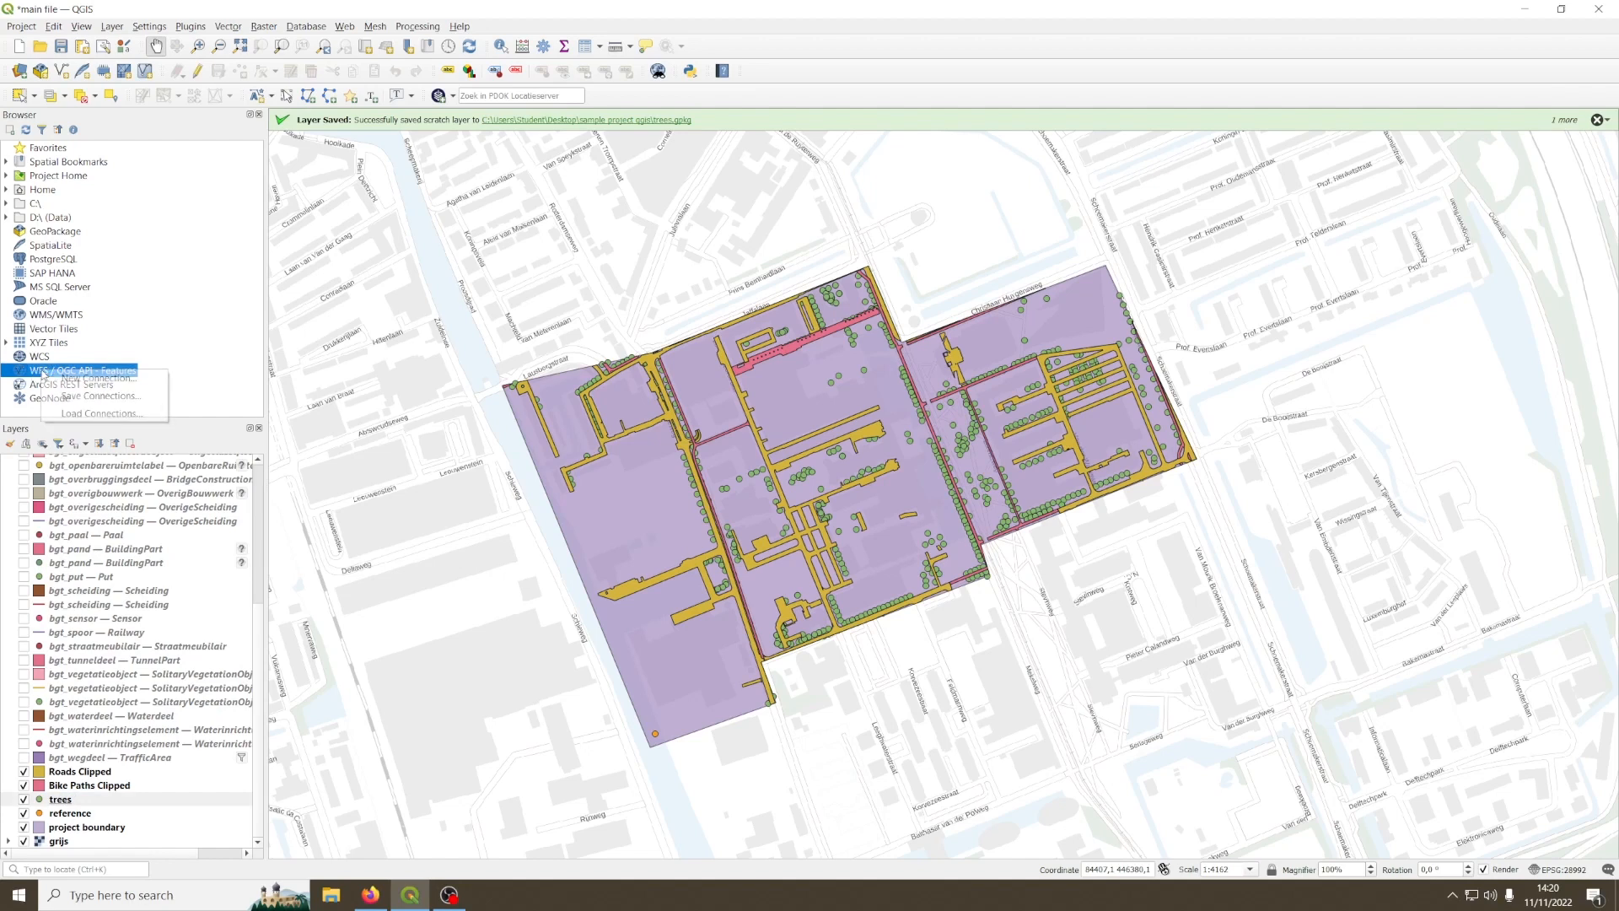
pyautogui.click(93, 384)
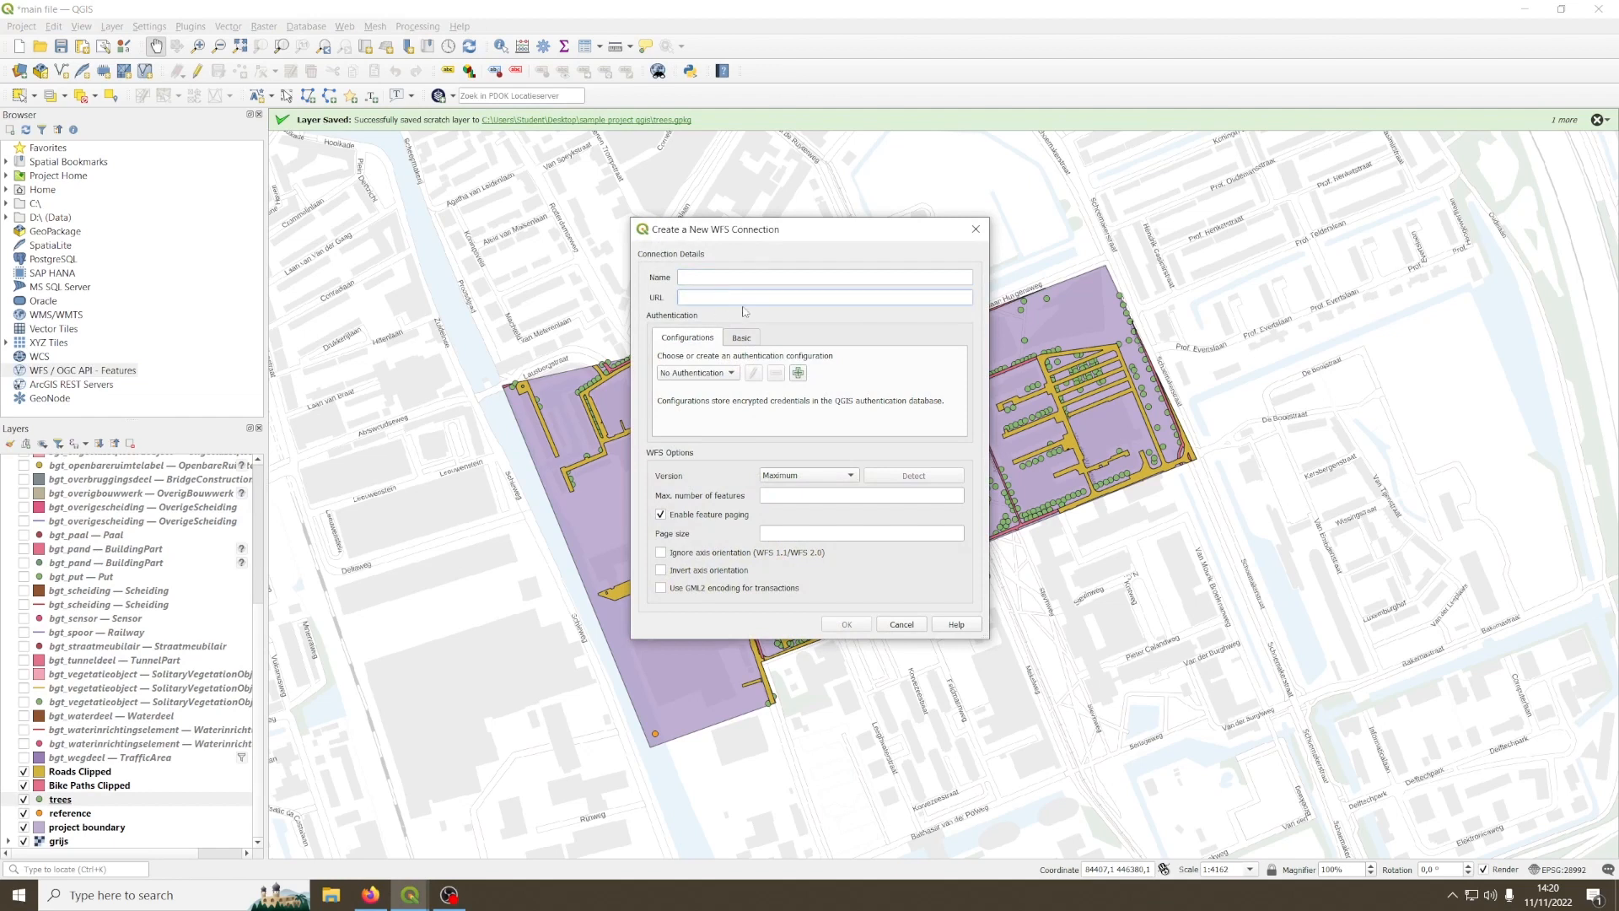
pyautogui.write('https://data.3dbag.nl/api/BAG3D_v2/wfs?request=getcapabilities')
pyautogui.moveTo(729, 297); pyautogui.dragTo(663, 302)
pyautogui.press('BackSpace')
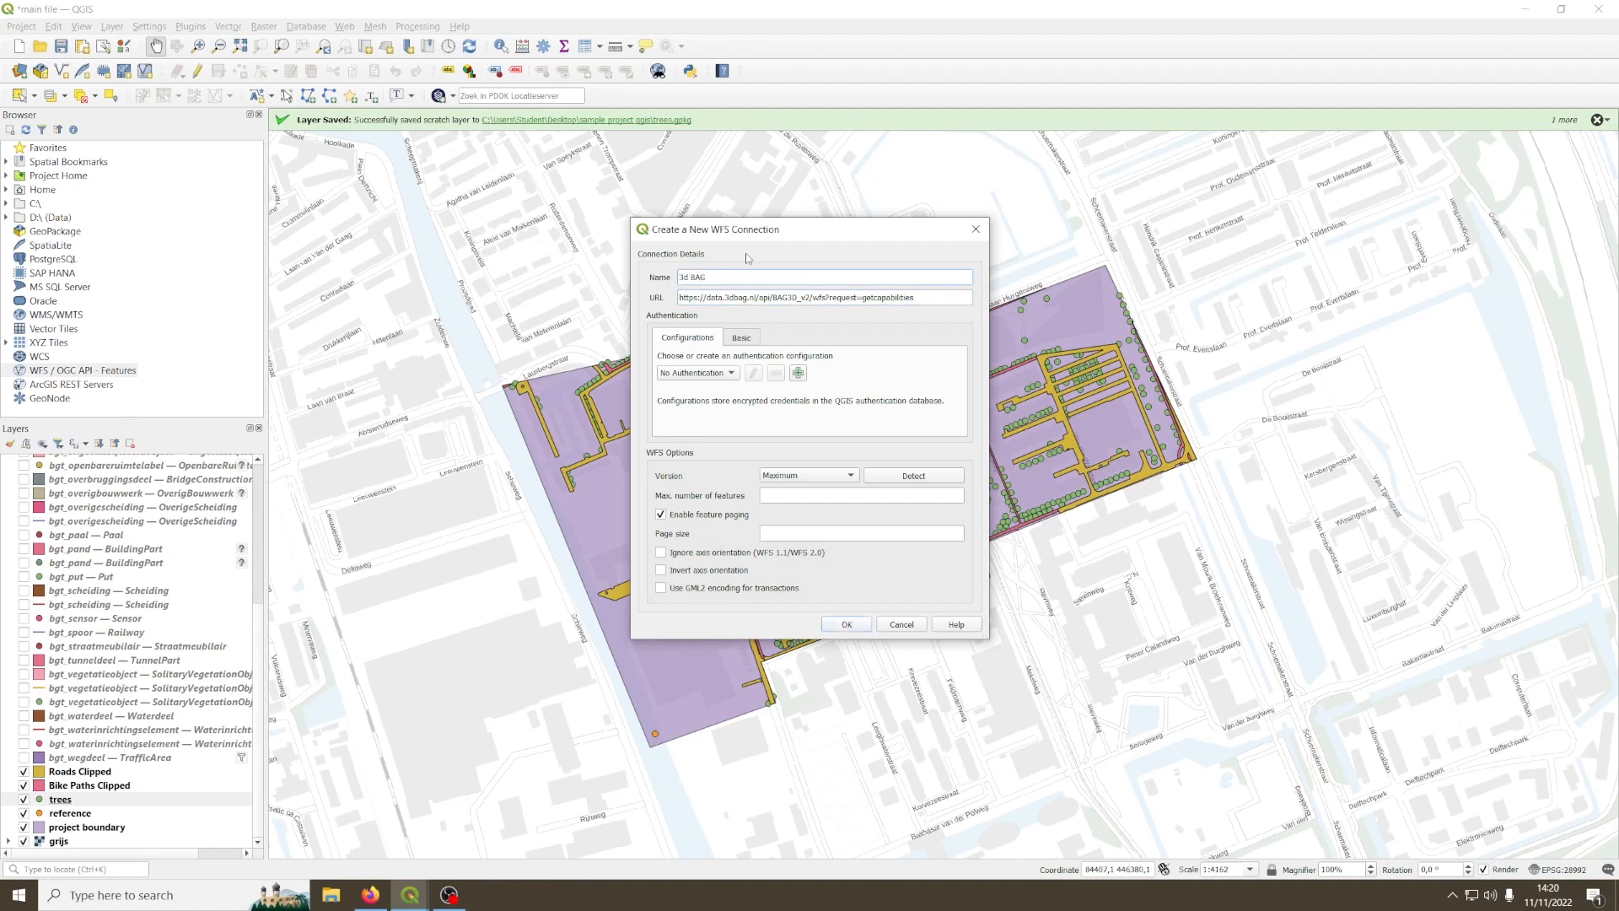
pyautogui.click(847, 624)
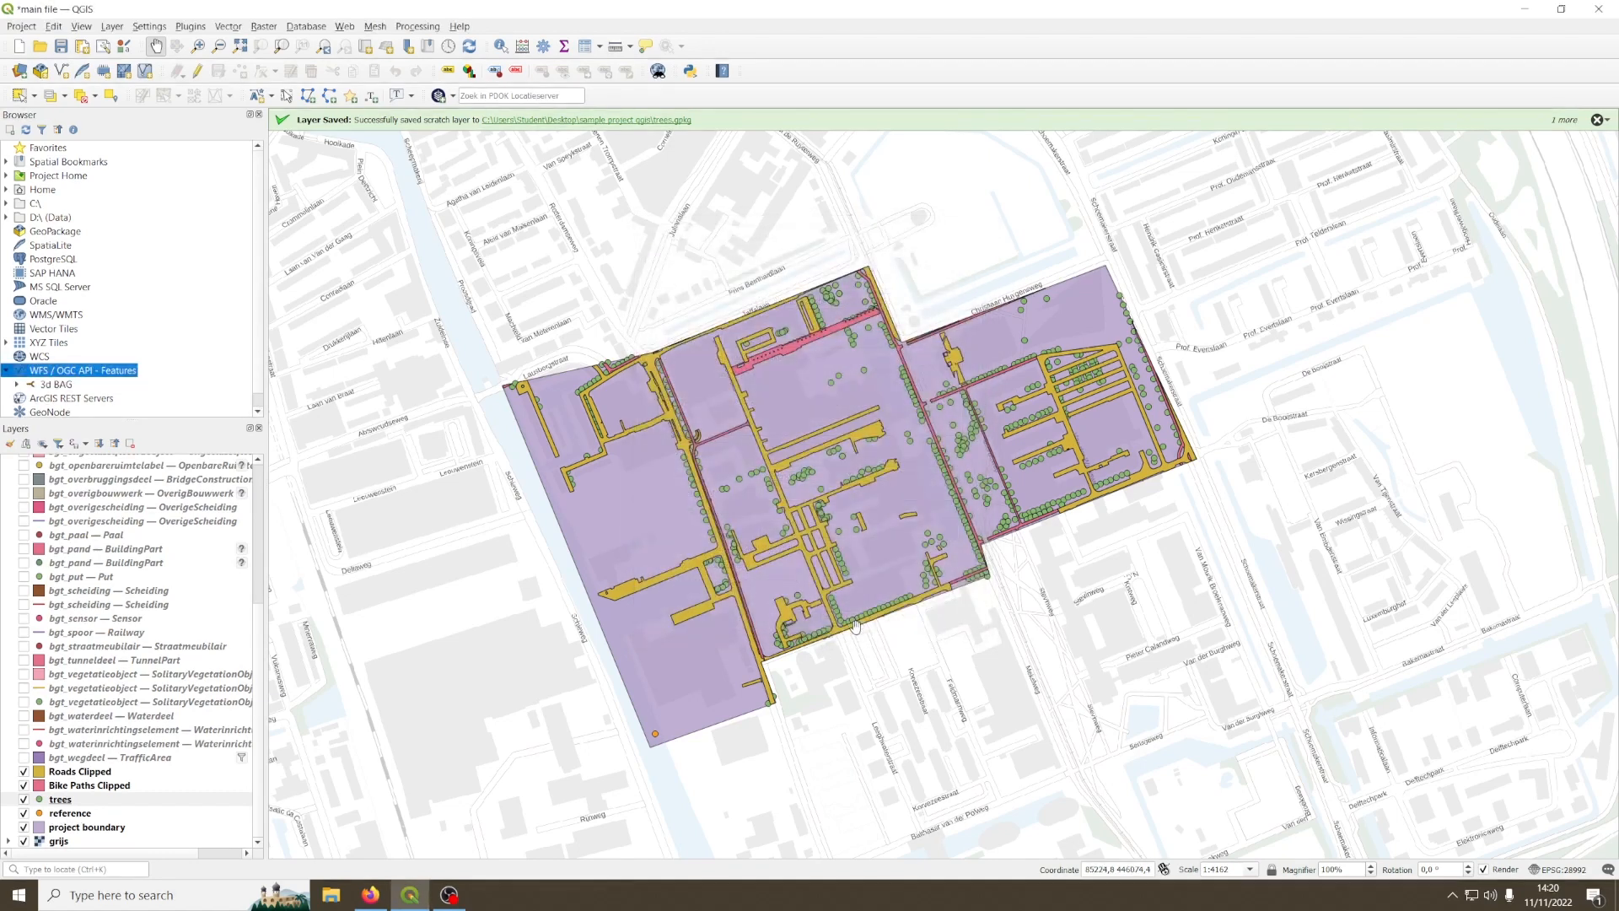
# Step: Expand the 3d BAG connection and look through its LoD 1.2, LoD 1.3 and LoD 2.2 layers
pyautogui.click(57, 384)
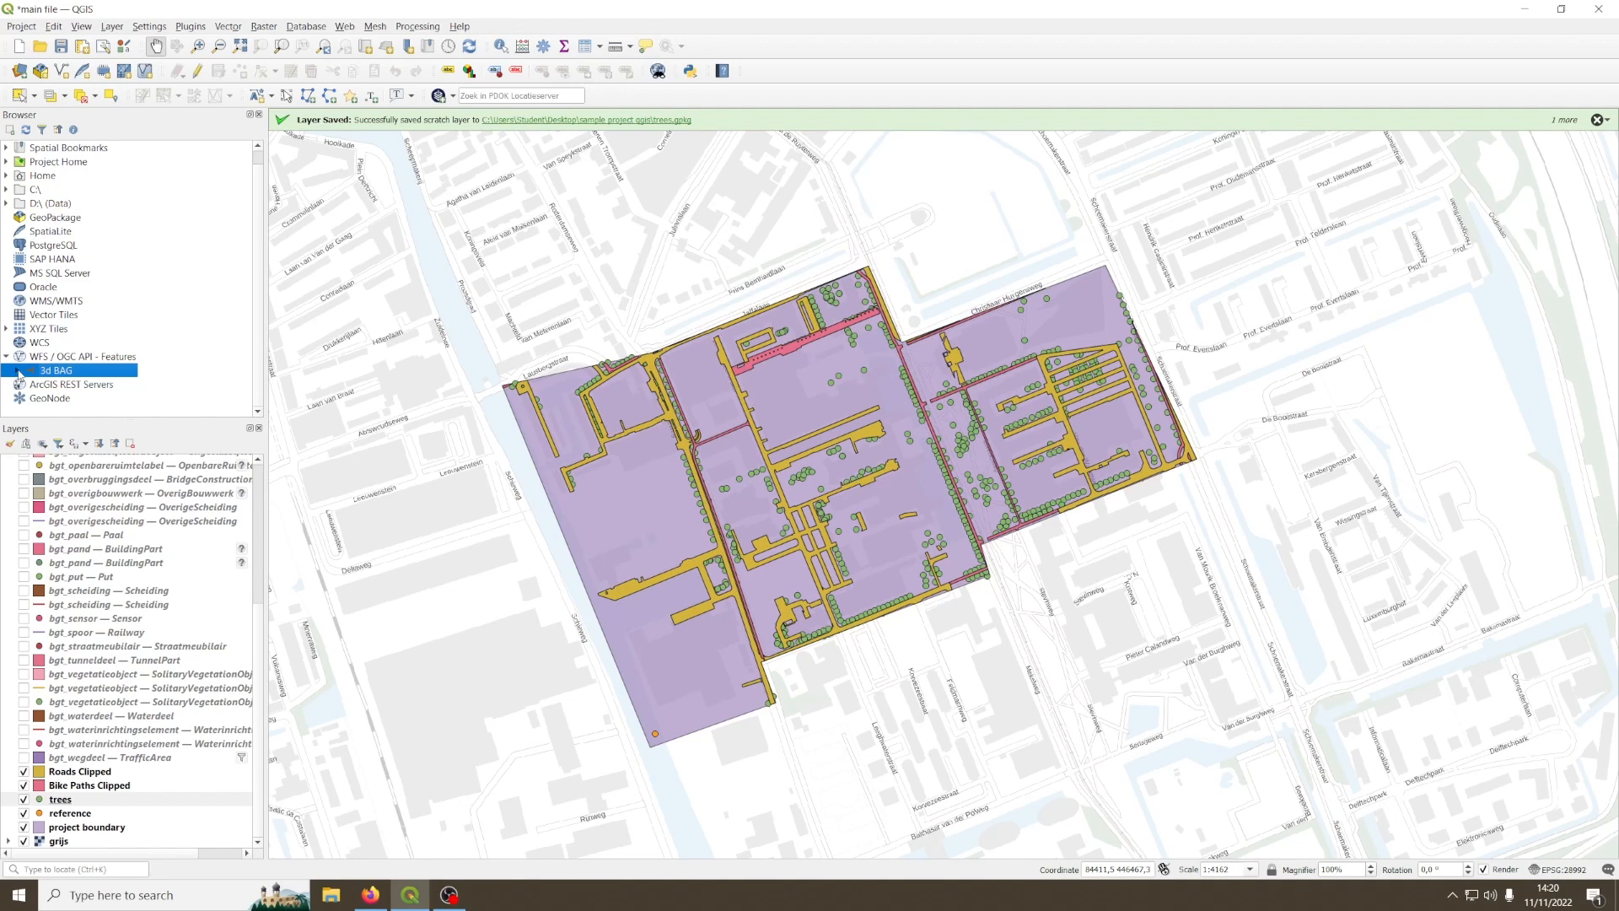
pyautogui.click(18, 371)
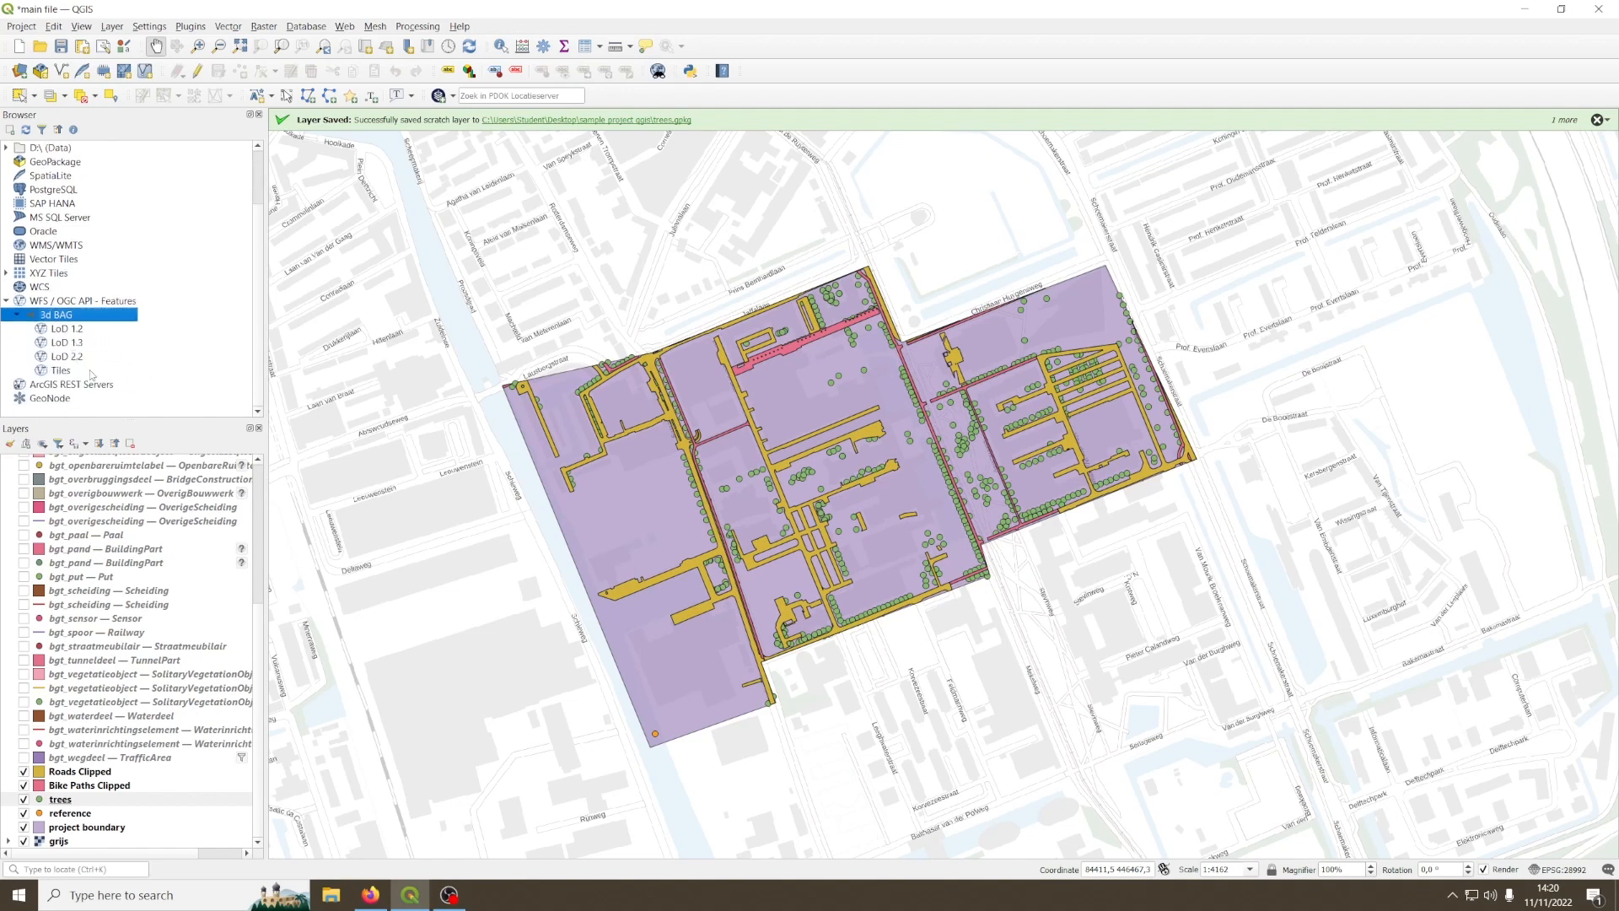
pyautogui.click(81, 359)
pyautogui.click(83, 344)
pyautogui.click(92, 329)
pyautogui.click(87, 345)
pyautogui.click(49, 360)
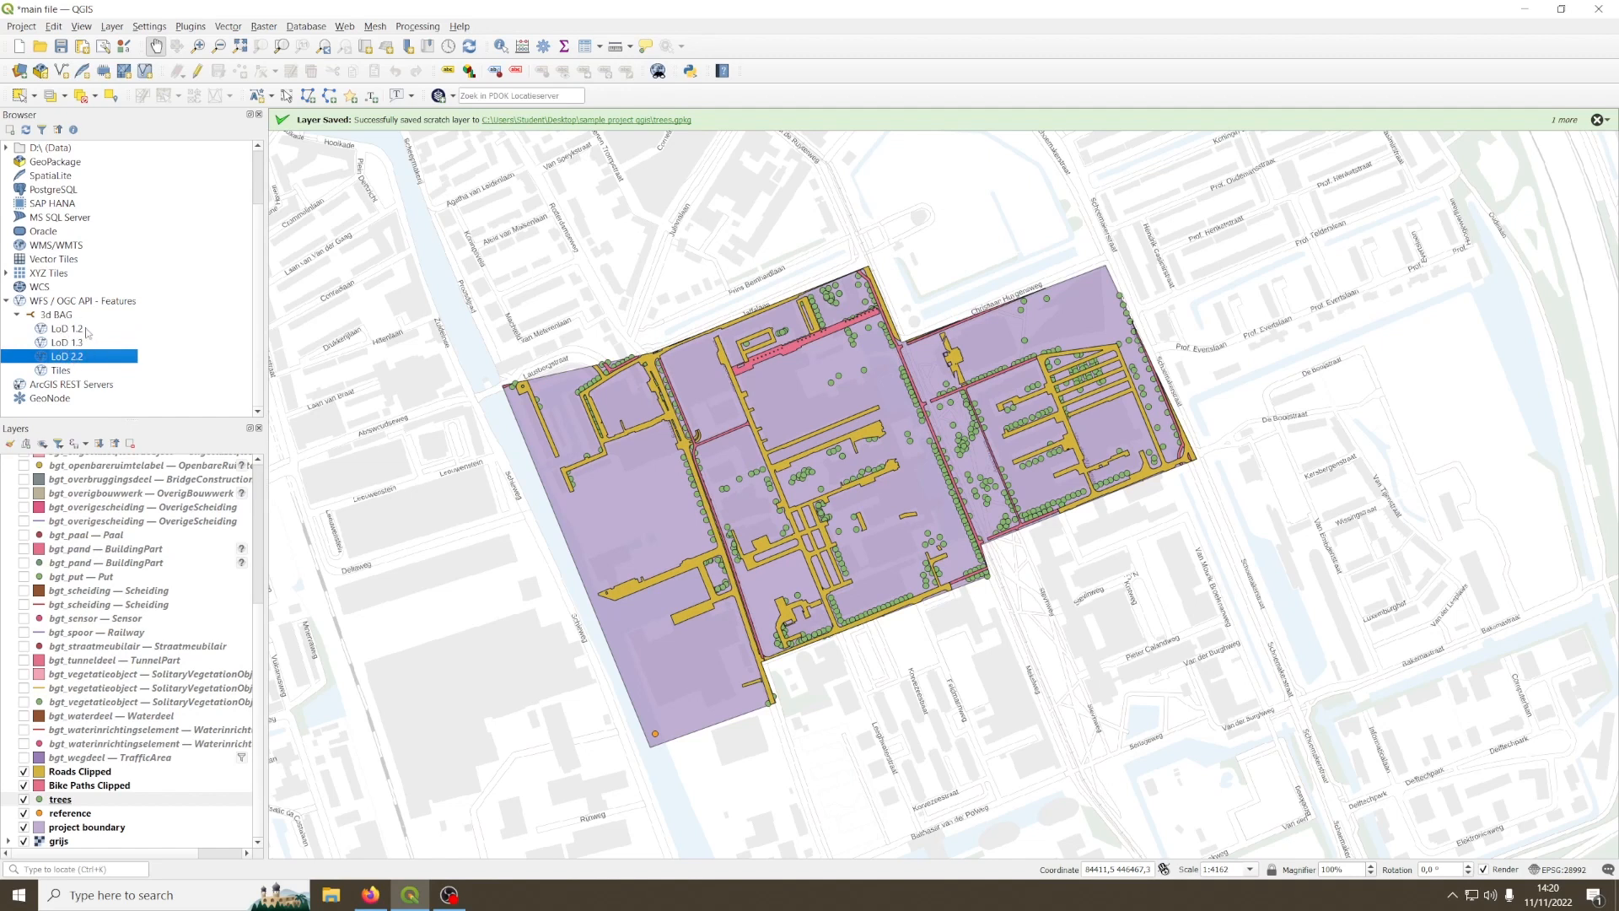
pyautogui.click(65, 330)
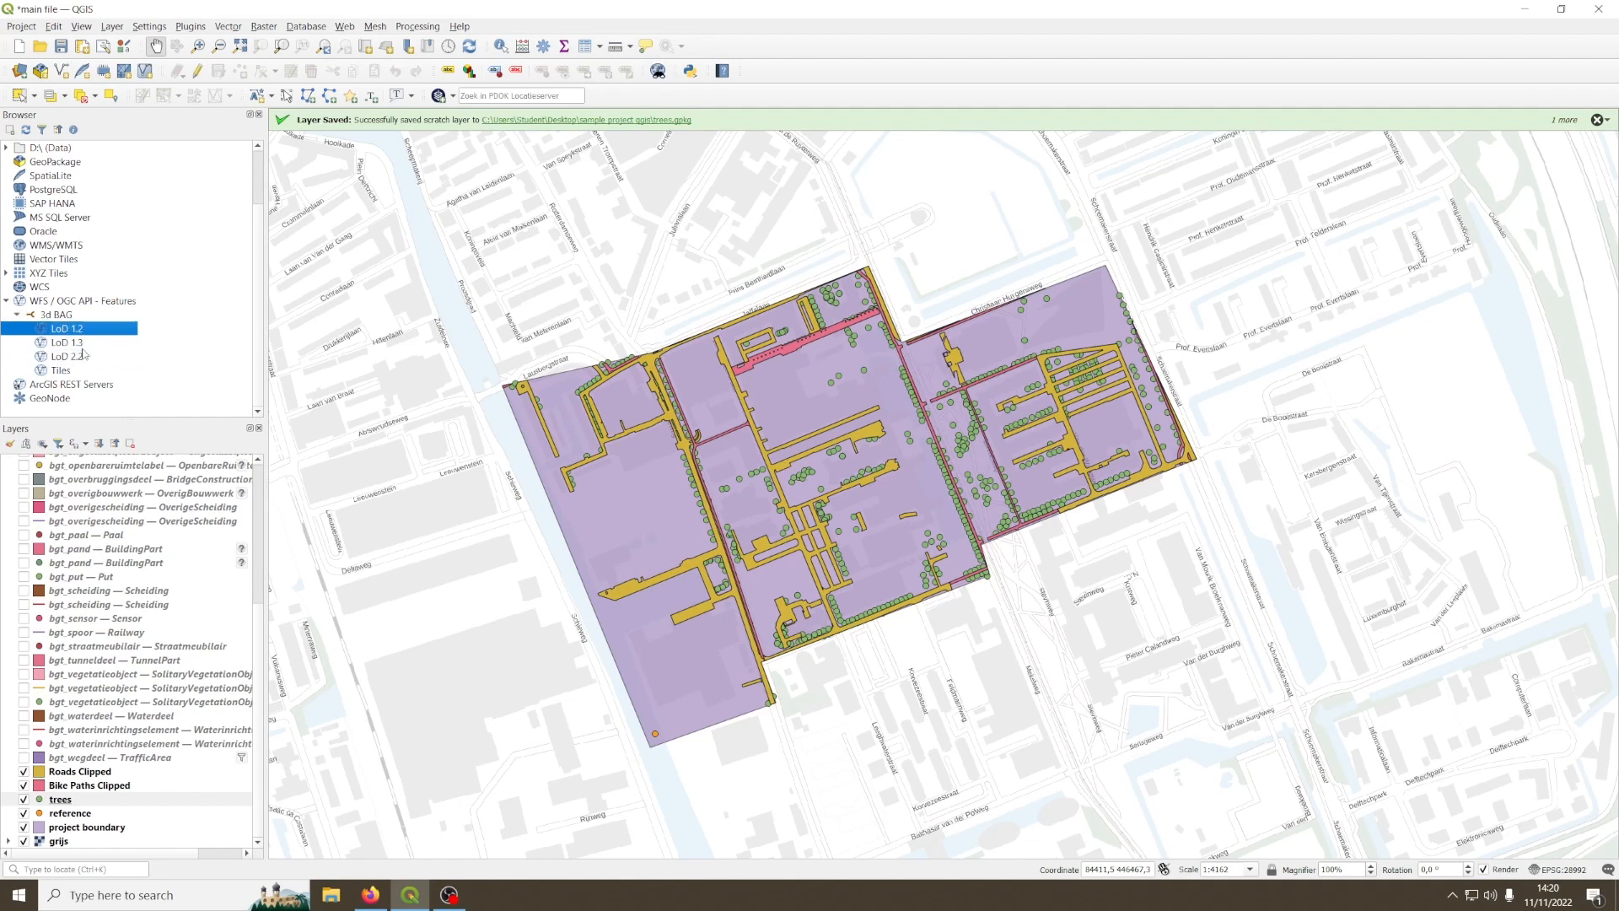
pyautogui.click(74, 342)
pyautogui.click(84, 355)
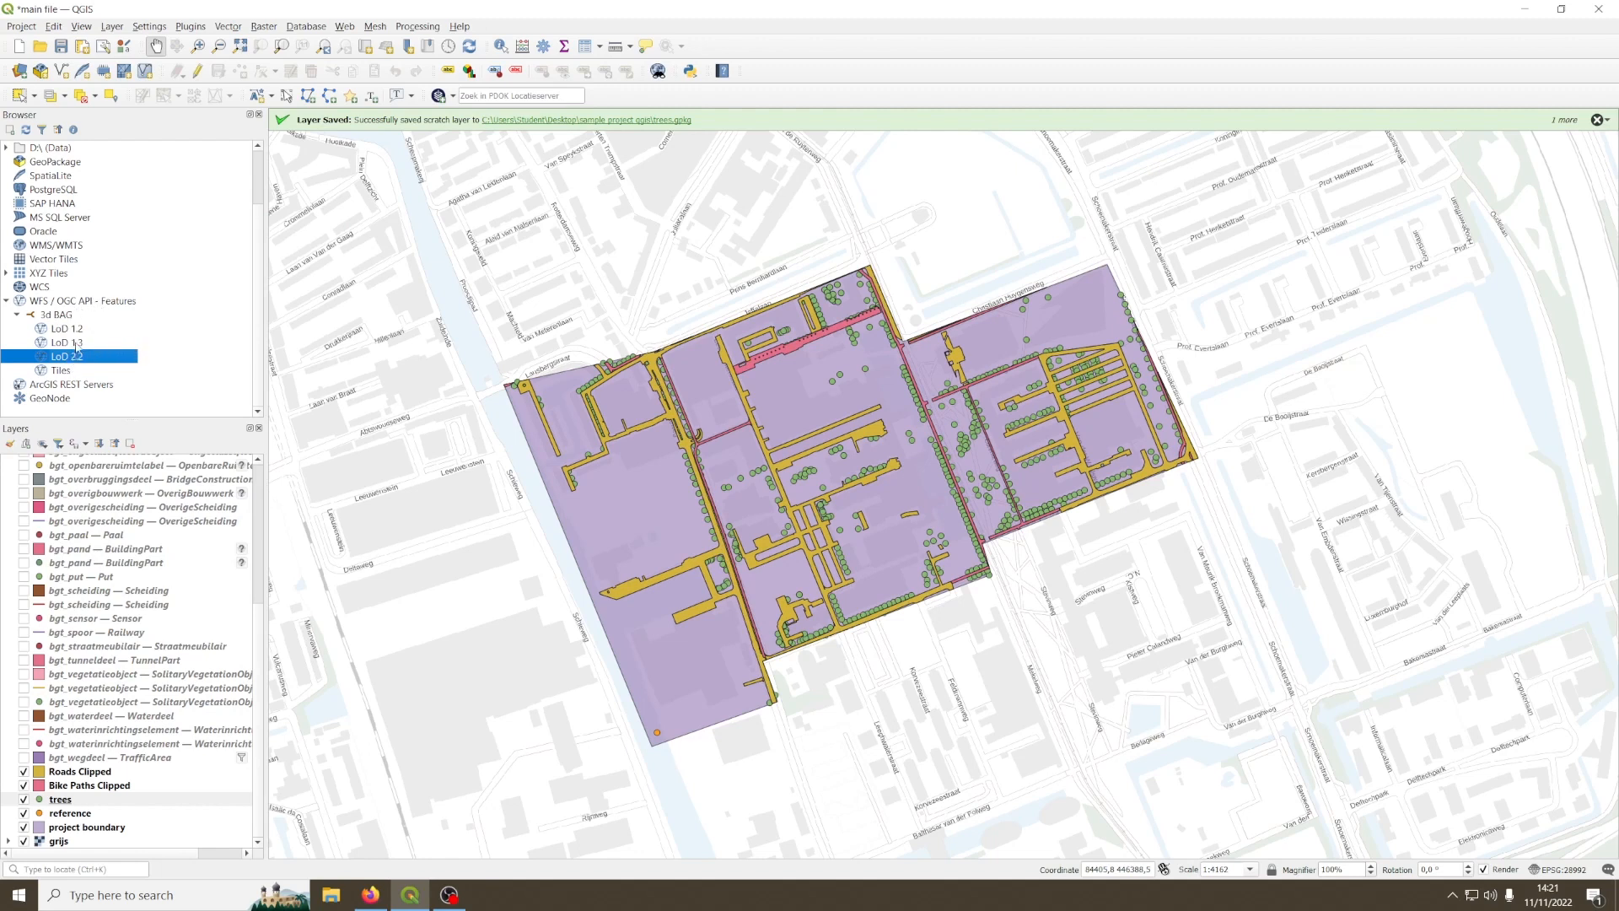
pyautogui.press('Up')
pyautogui.press('Up')
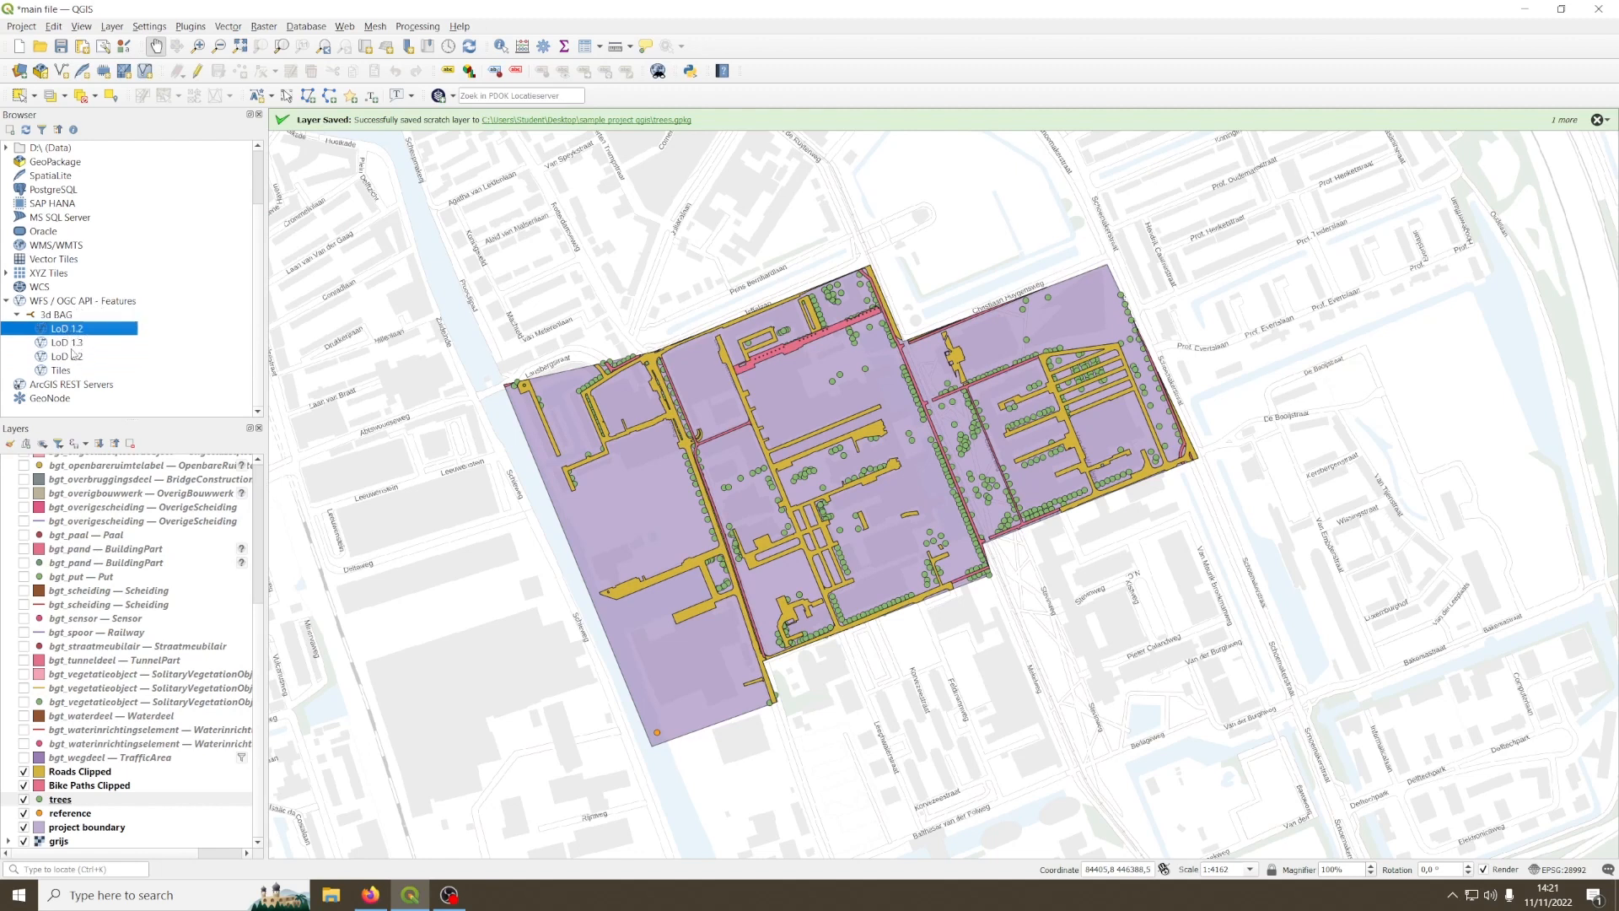
# Step: Add the LoD 1.3 layer to the project and inspect its buildings within the project boundary
pyautogui.click(64, 346)
pyautogui.rightClick(63, 345)
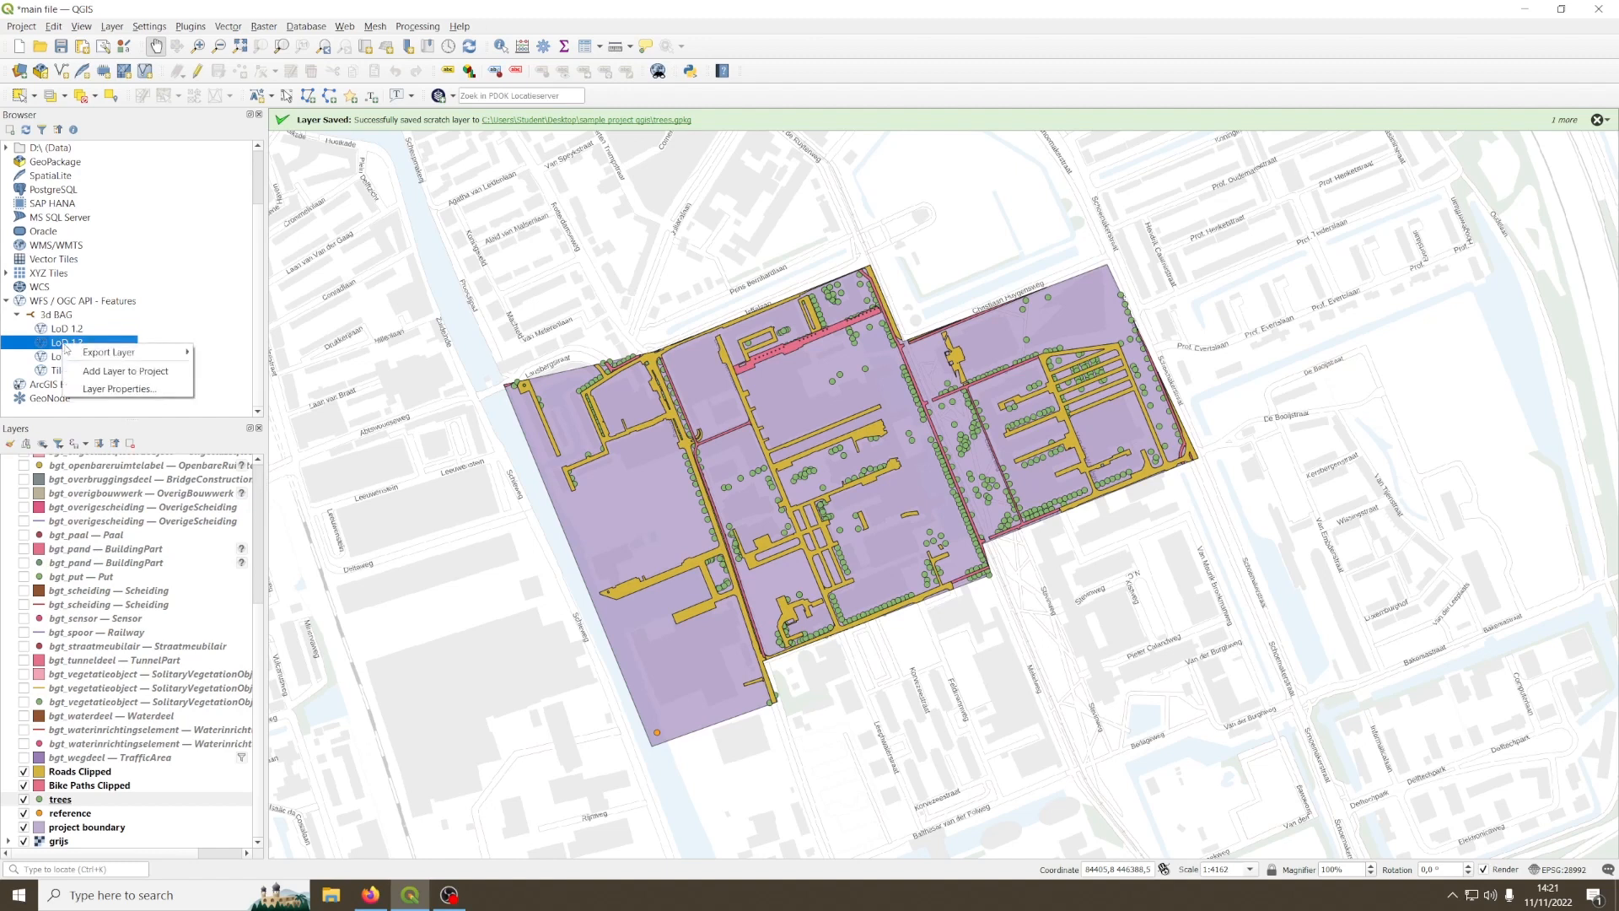
pyautogui.click(135, 373)
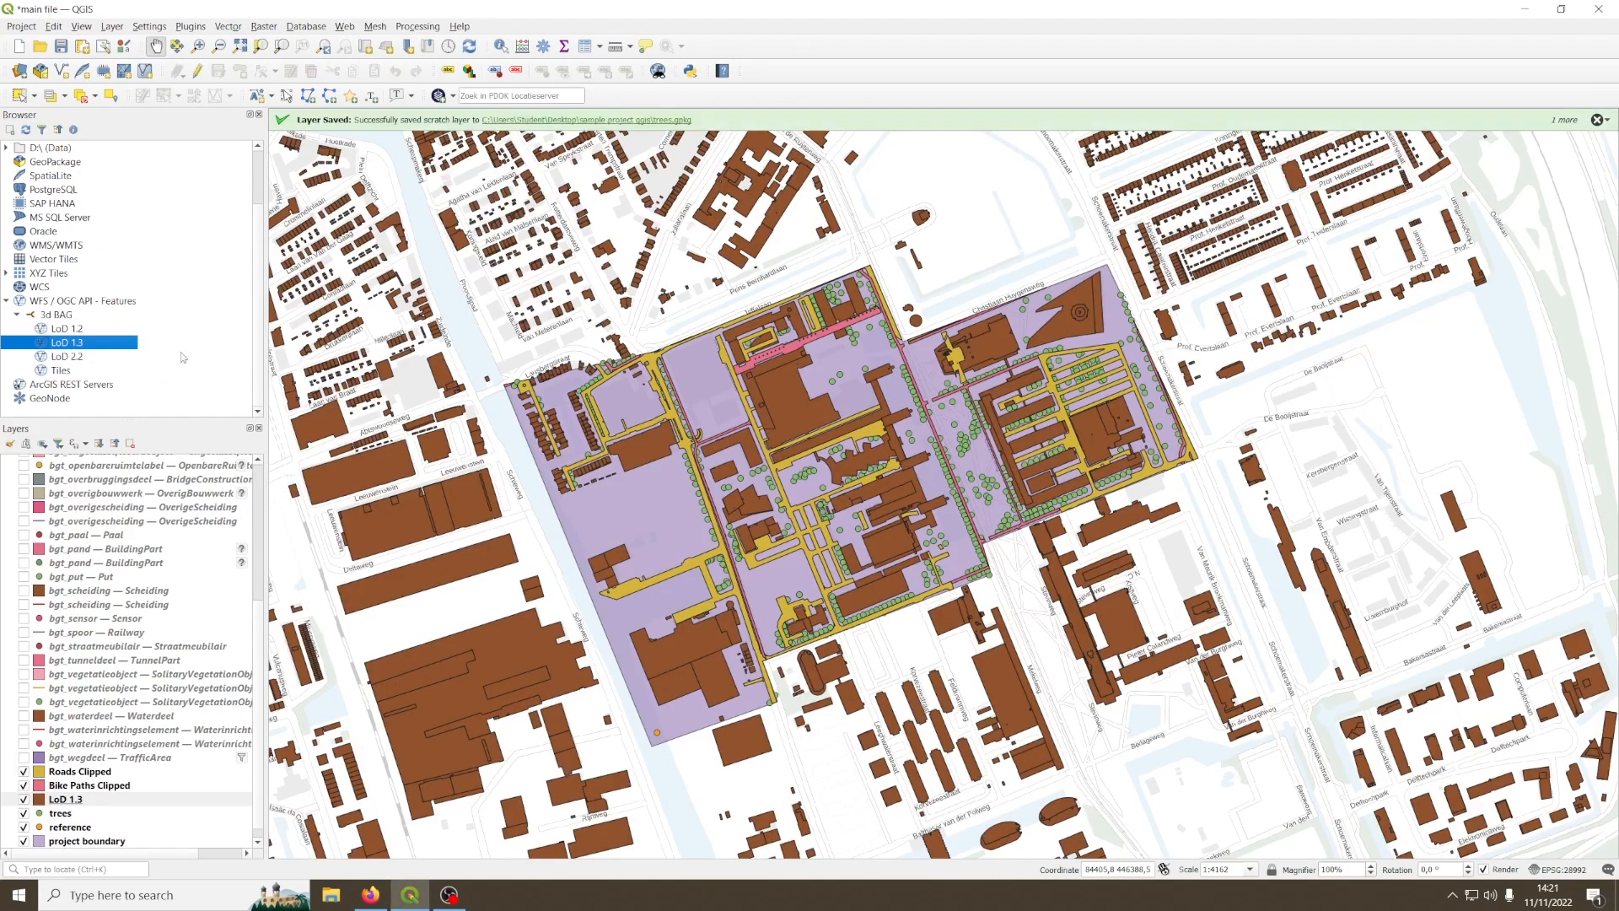
pyautogui.scroll(1, 843, 432)
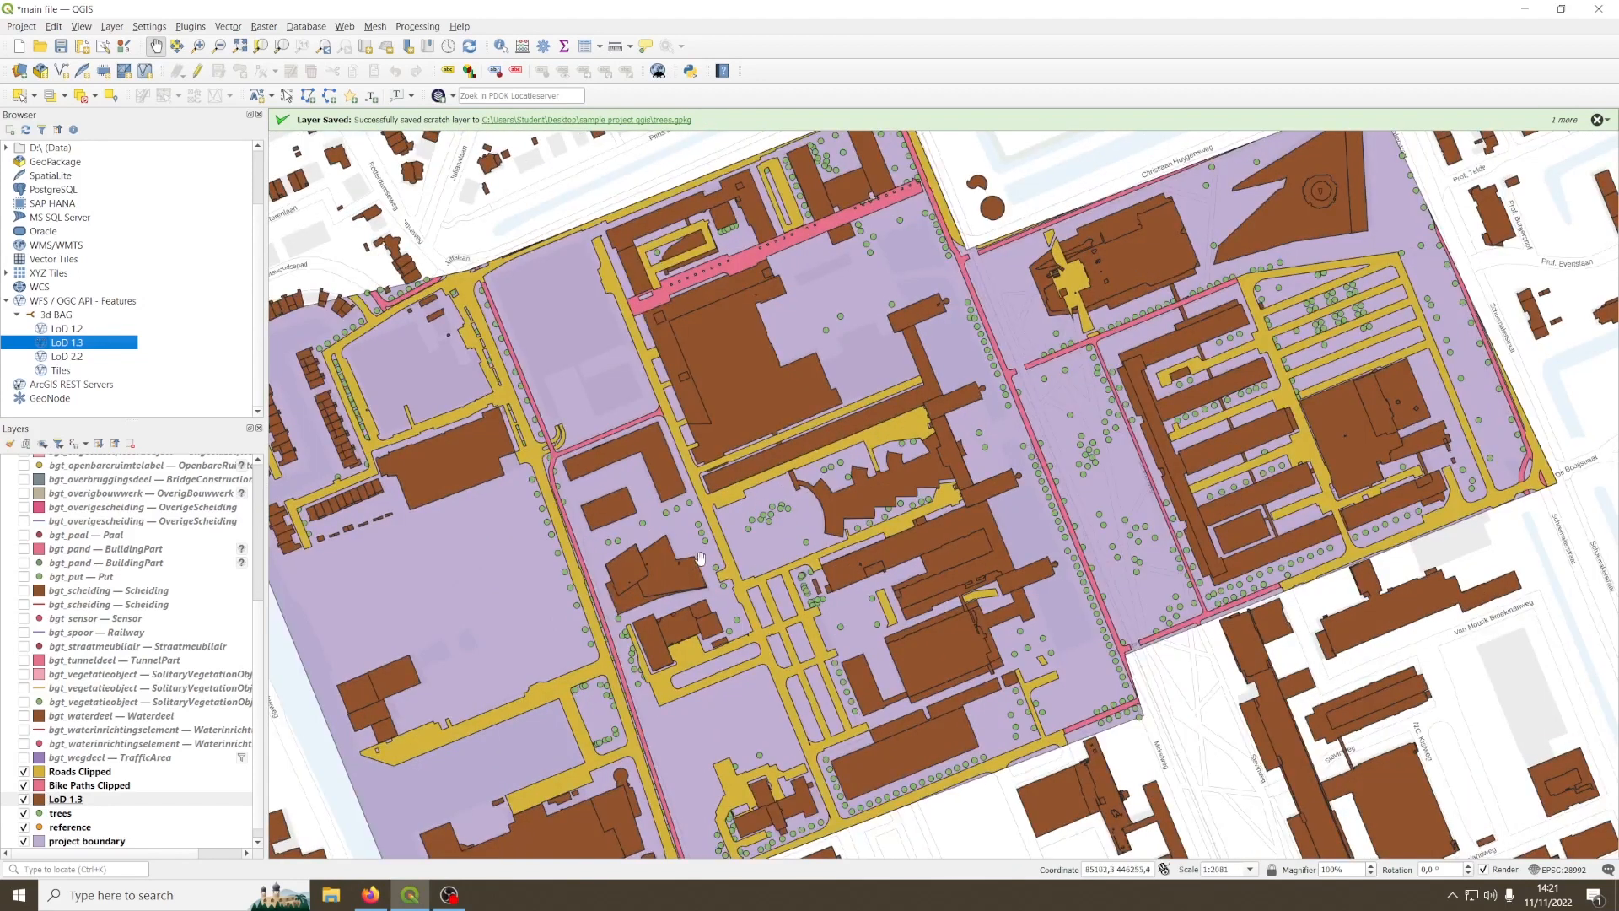
pyautogui.moveTo(699, 562); pyautogui.dragTo(767, 487)
pyautogui.moveTo(747, 337); pyautogui.dragTo(687, 420)
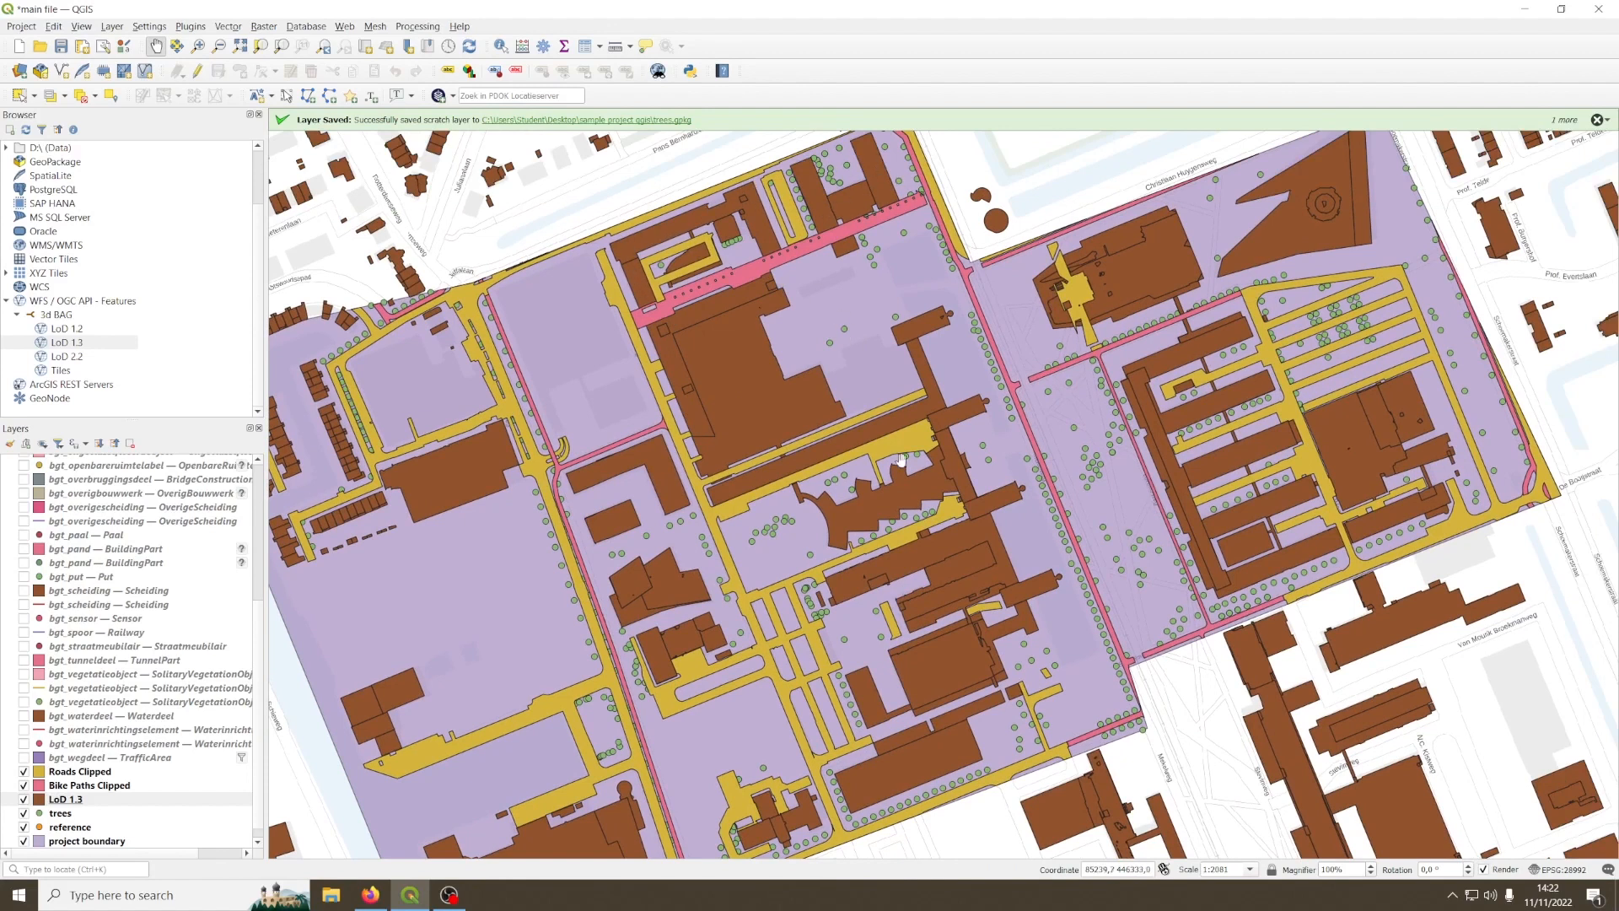
pyautogui.moveTo(893, 464); pyautogui.dragTo(950, 388)
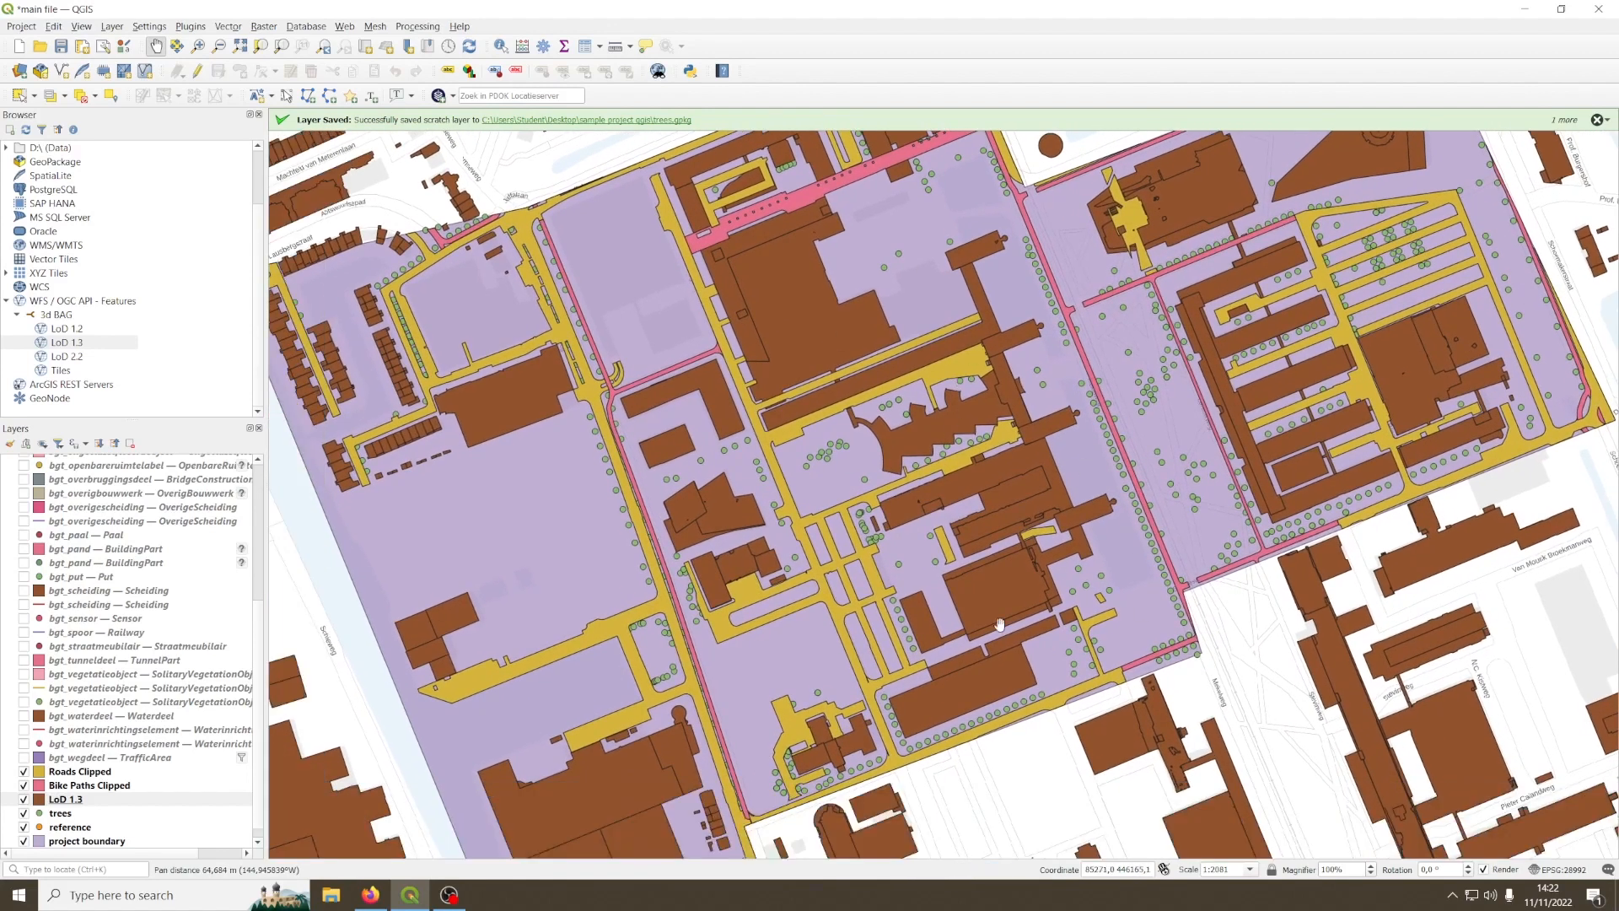
pyautogui.moveTo(997, 627); pyautogui.dragTo(990, 576)
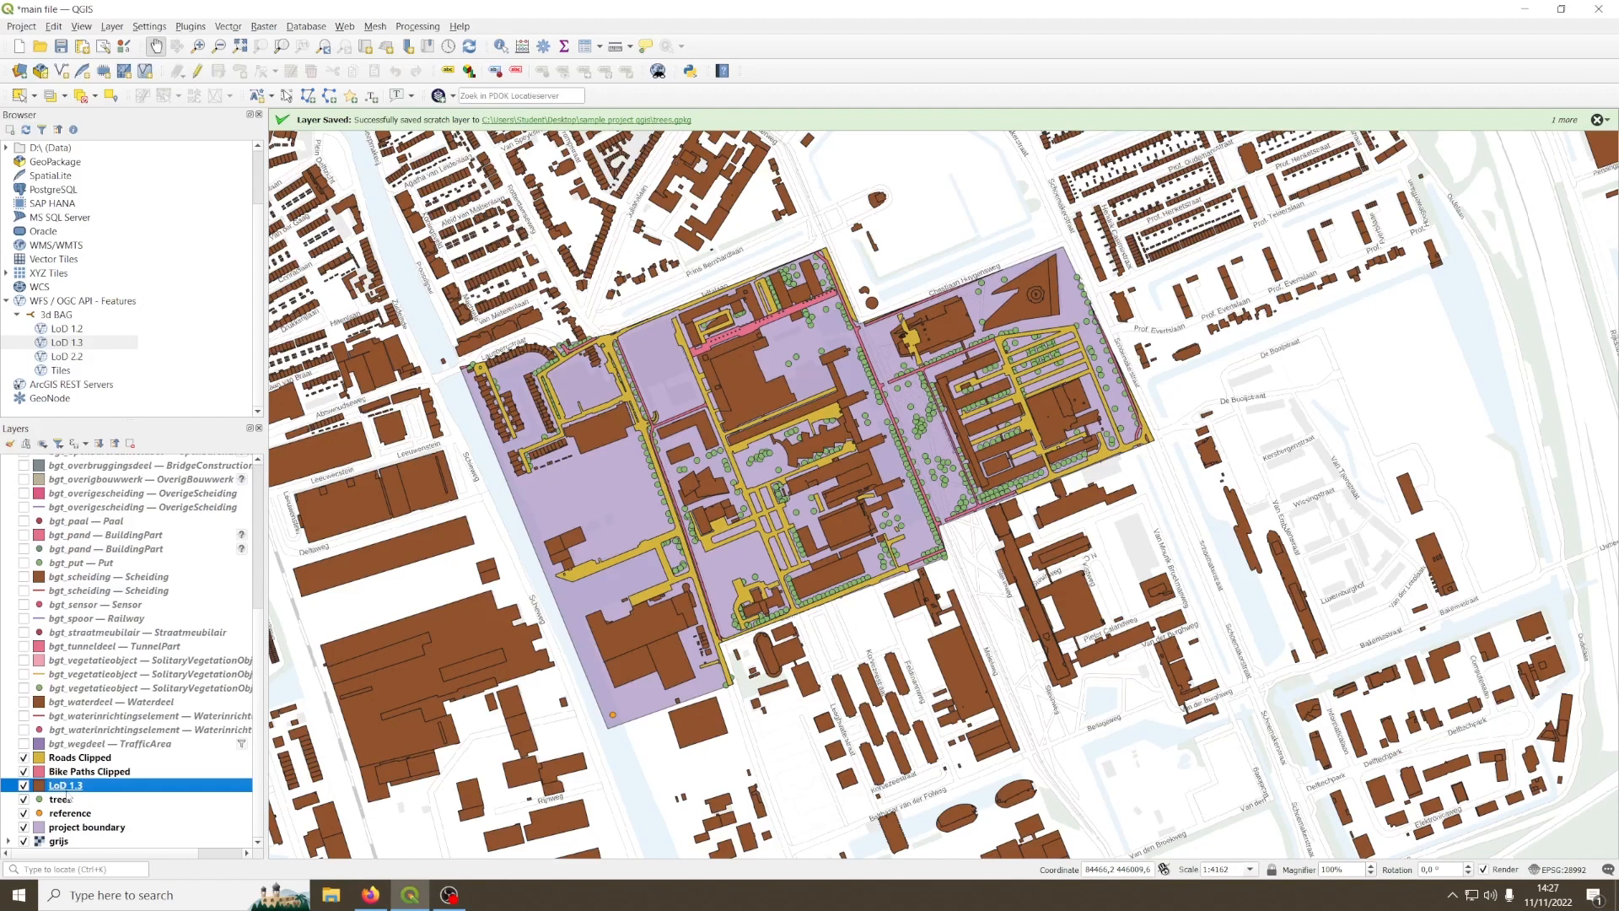
# Step: Set up a Clip of the LoD 1.3 layer with project boundary as the overlay layer
pyautogui.click(228, 27)
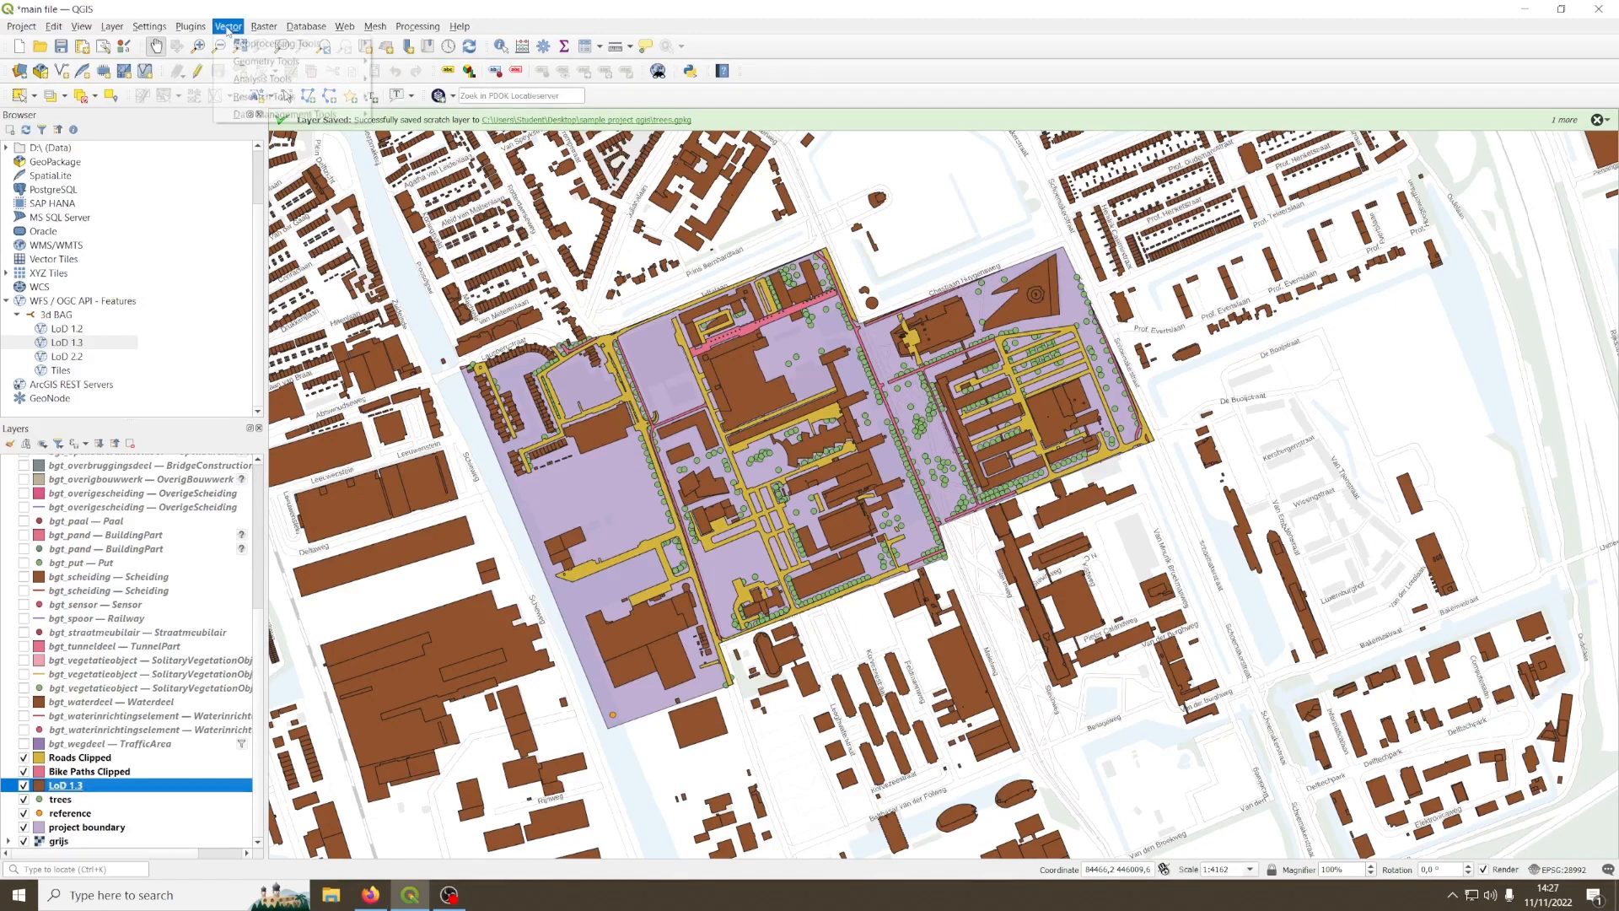
pyautogui.moveTo(288, 51)
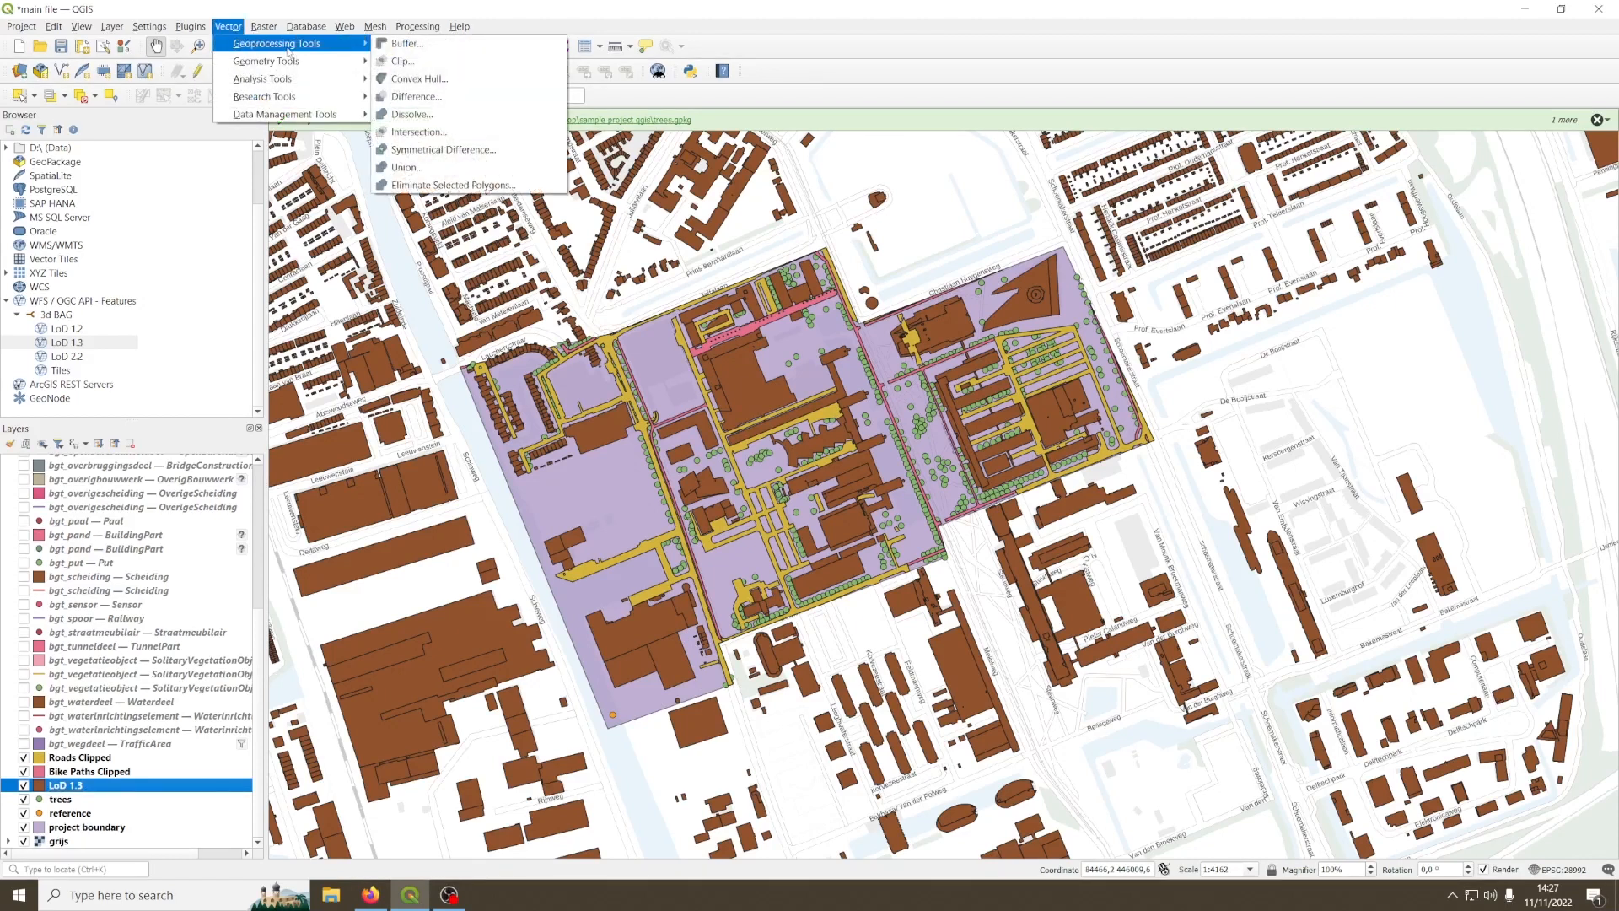
pyautogui.click(402, 62)
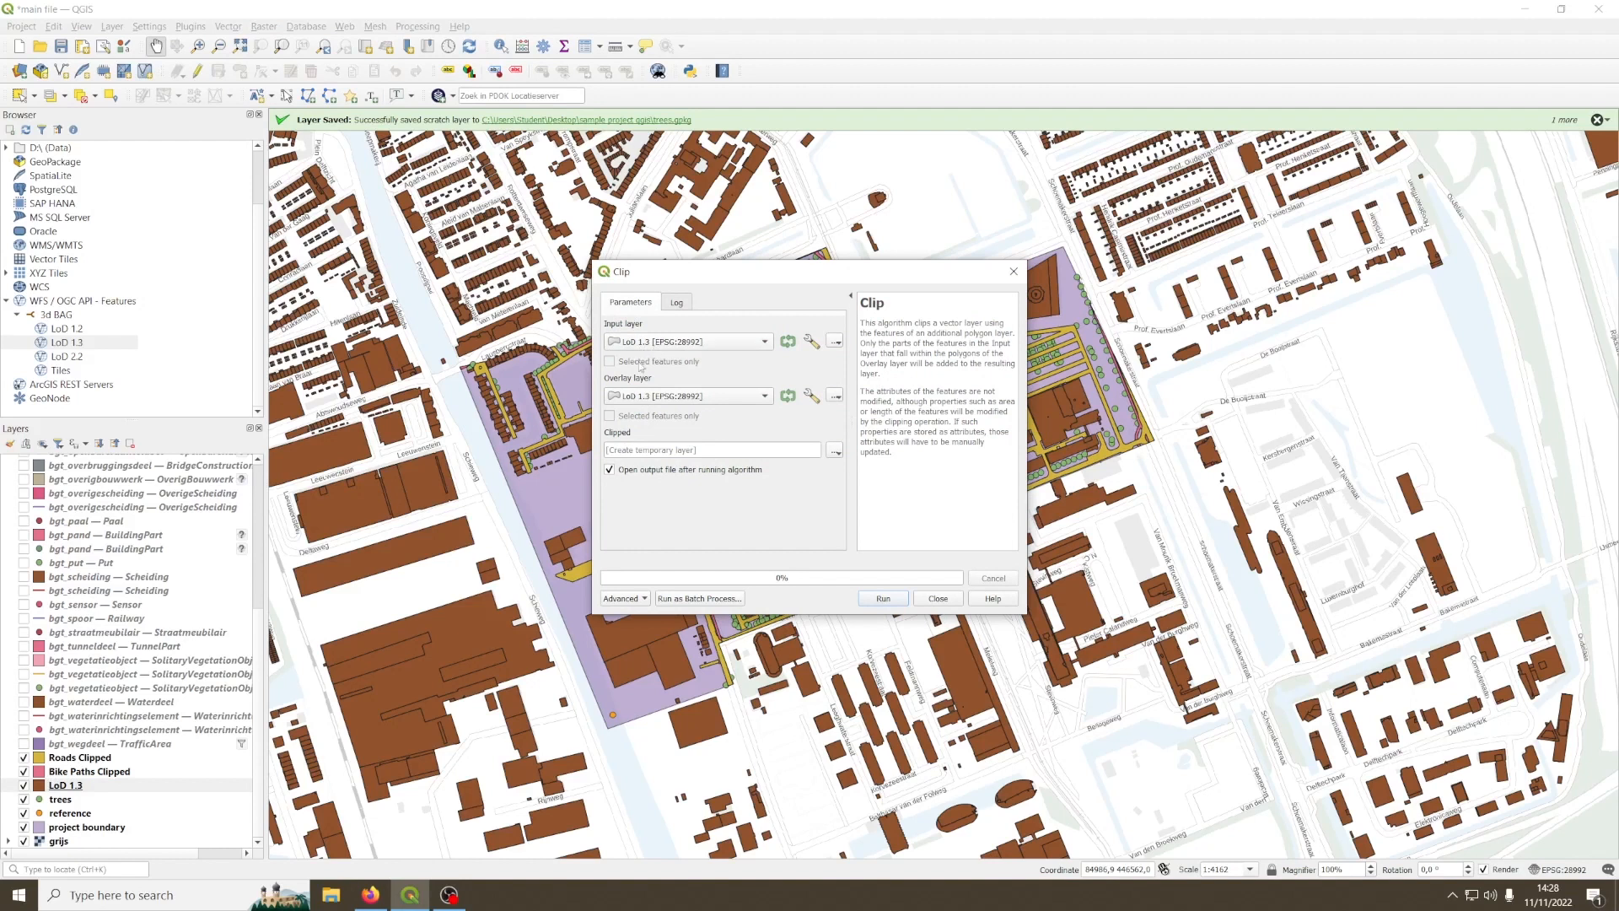
pyautogui.click(637, 401)
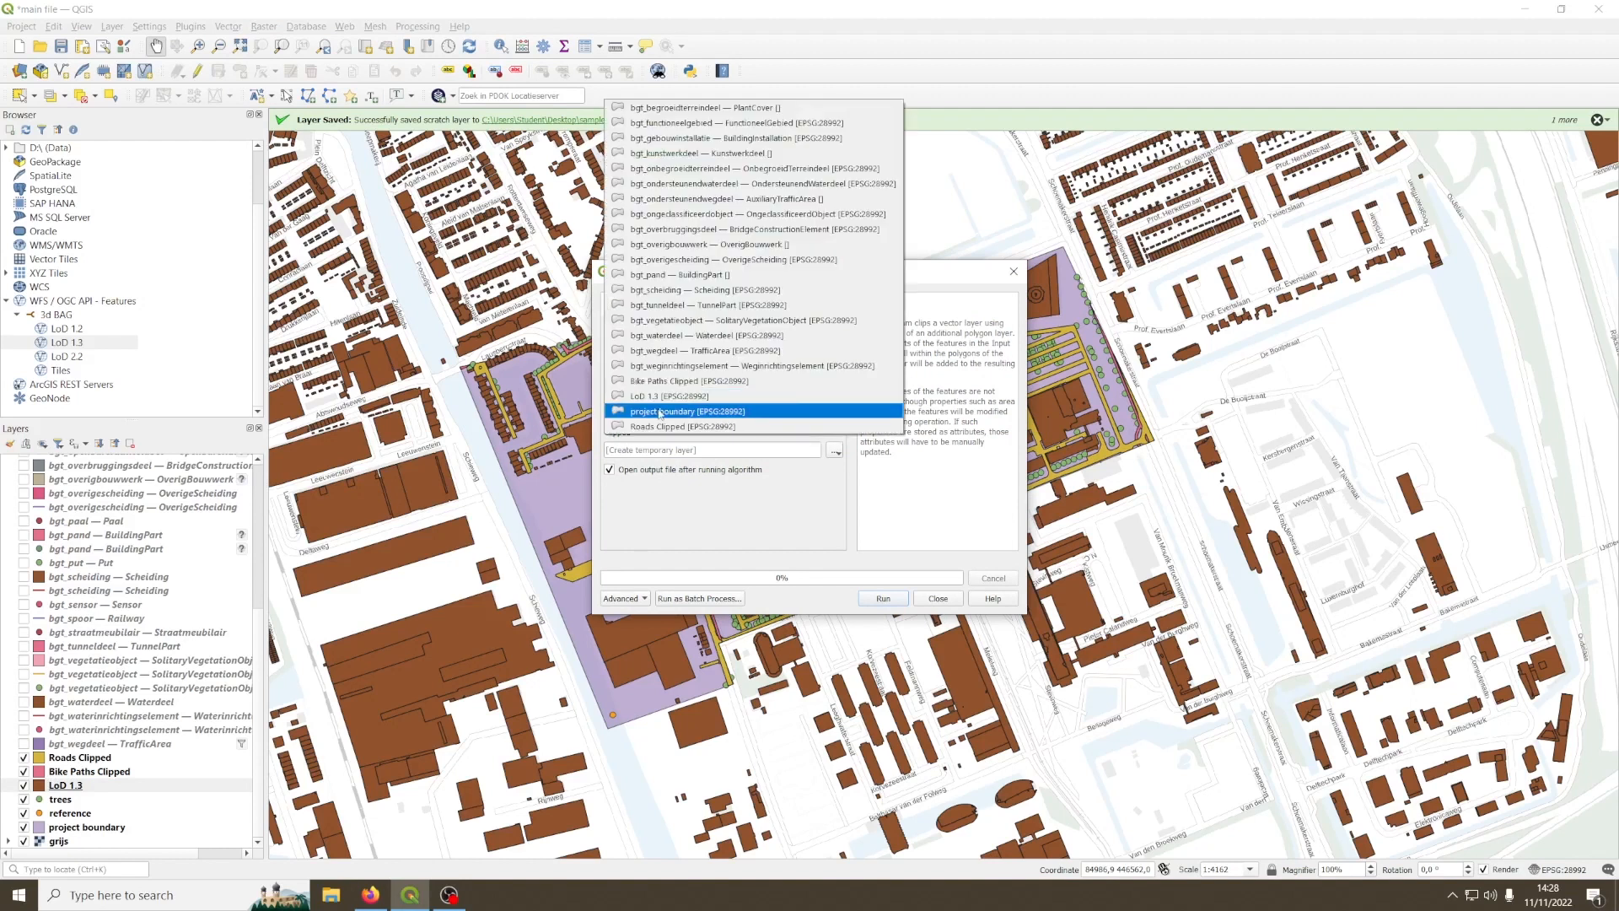
pyautogui.click(670, 413)
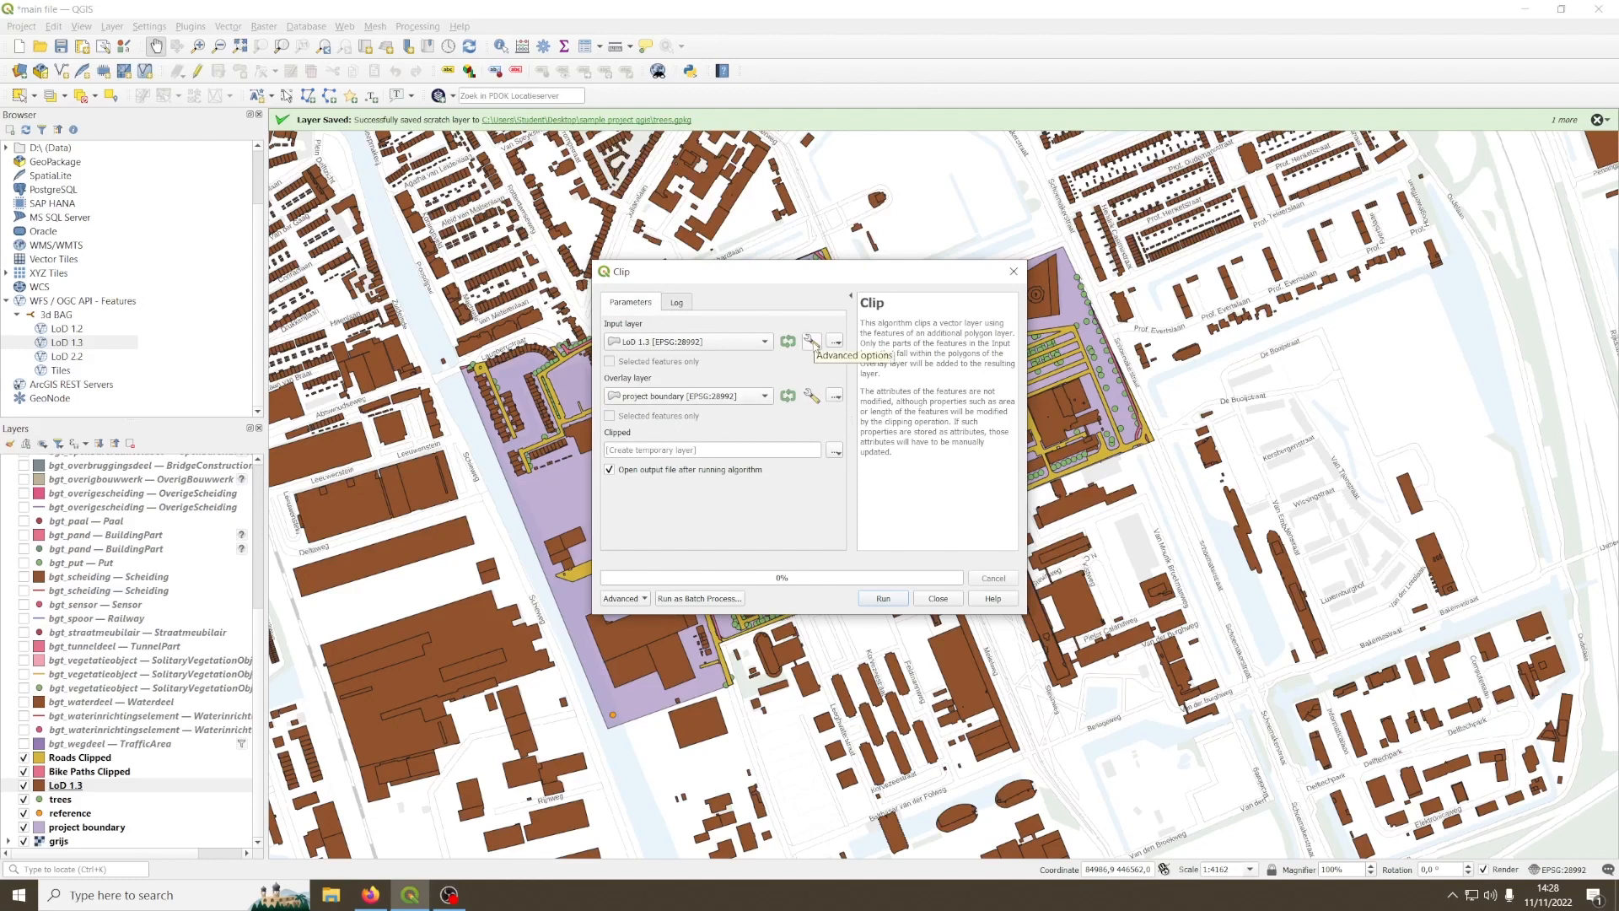
# Step: Run the clip with input features that have invalid geometries skipped, and hide the original LoD 1.3 layer
pyautogui.click(811, 342)
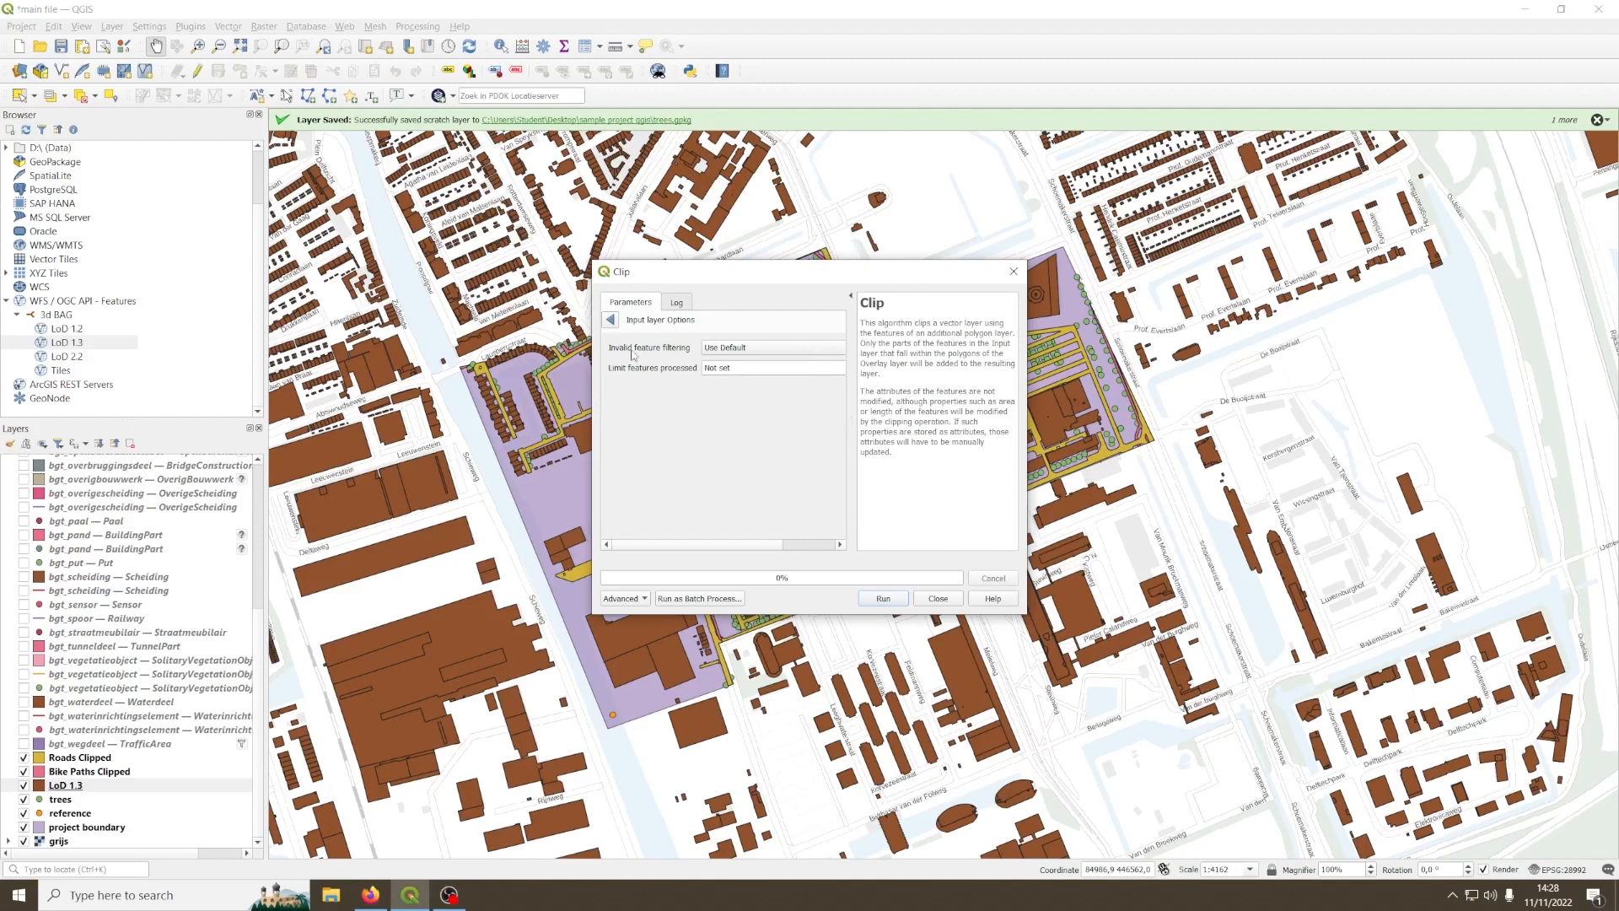
pyautogui.click(742, 351)
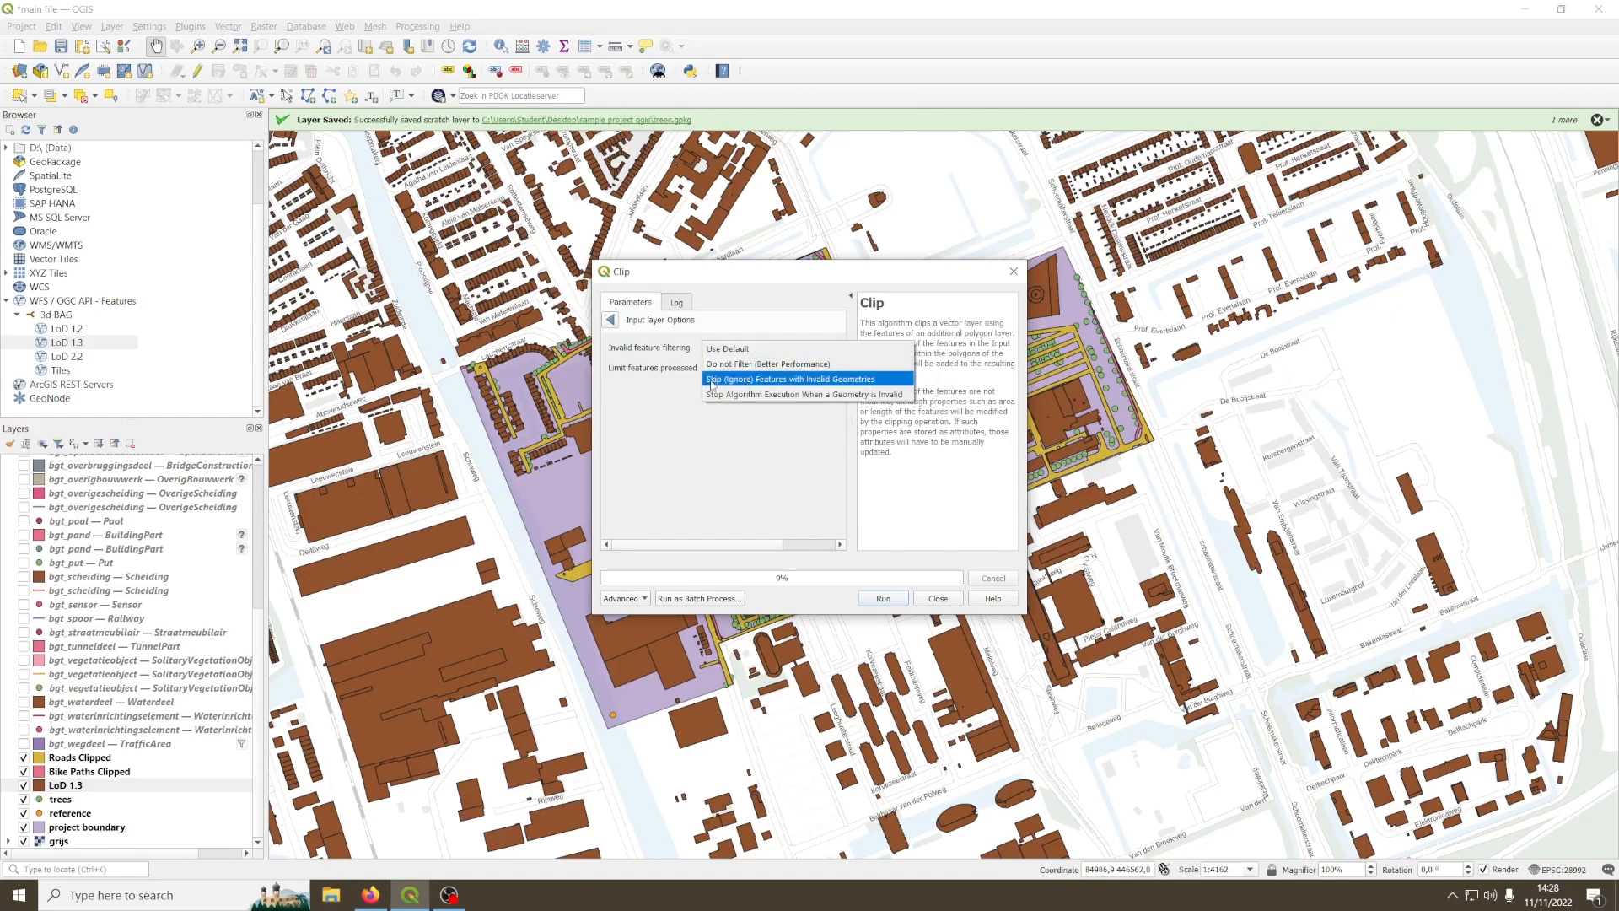
pyautogui.click(713, 382)
pyautogui.click(879, 600)
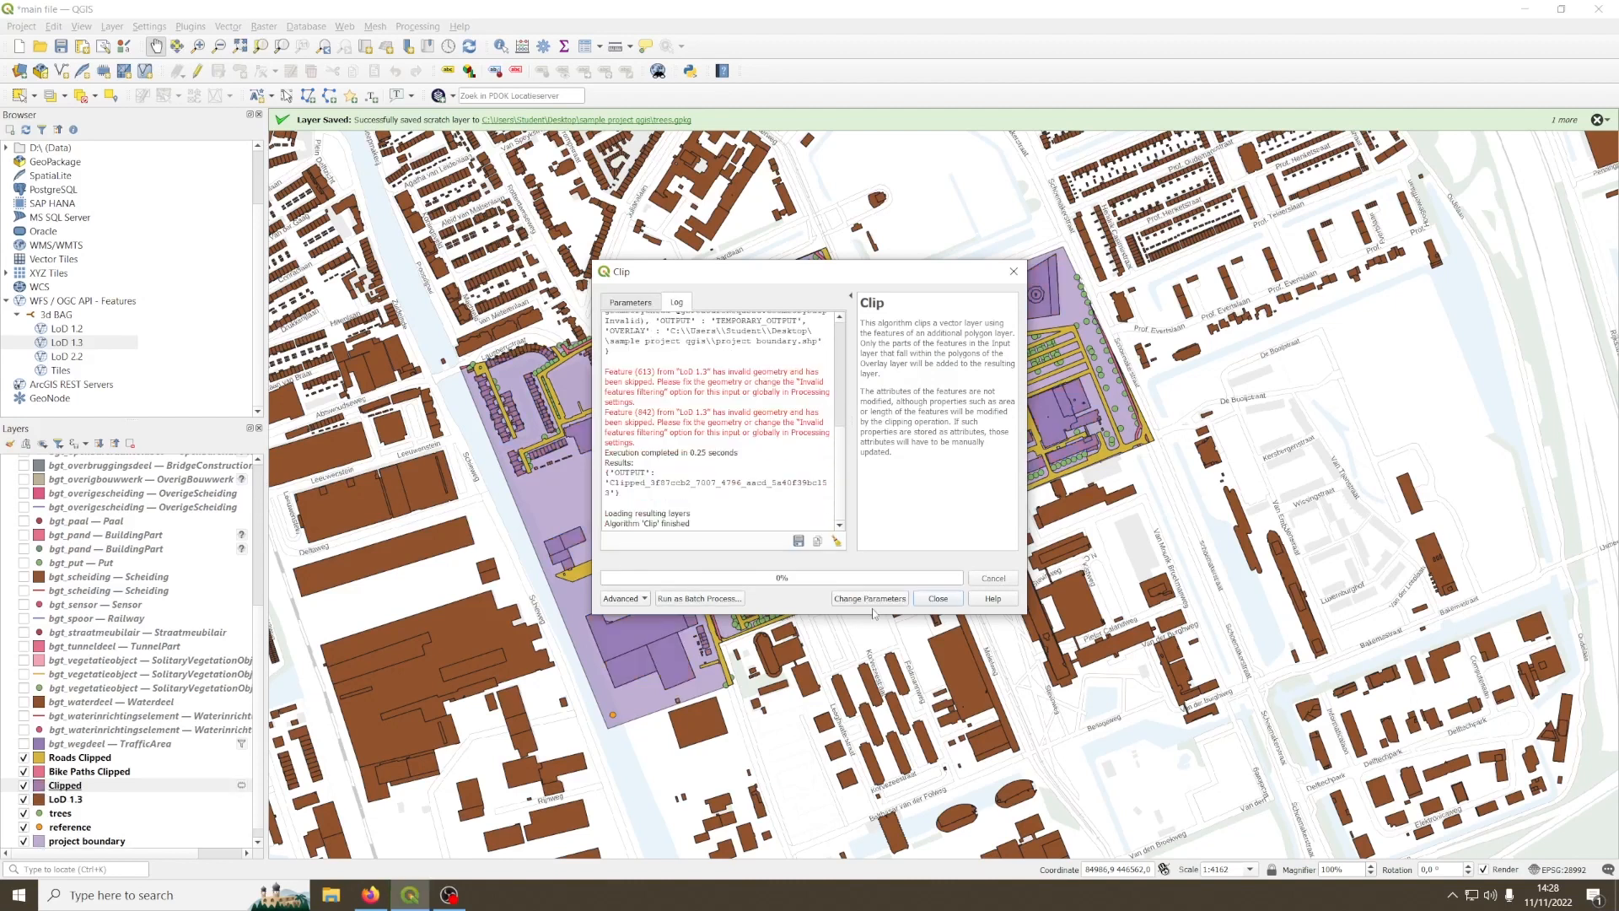
pyautogui.click(938, 598)
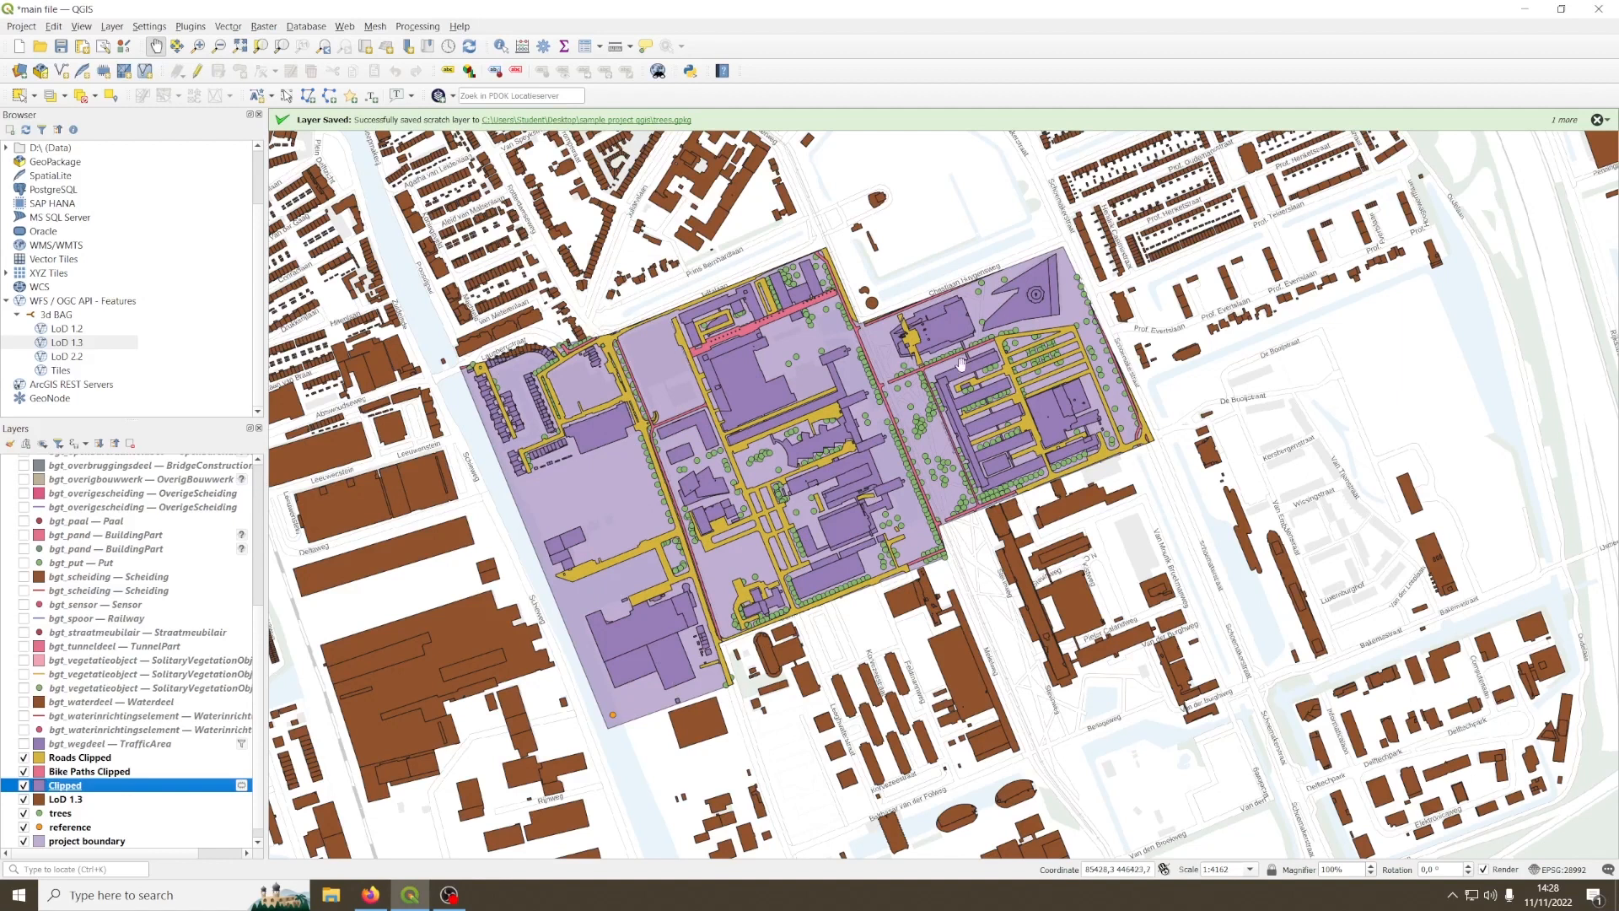
pyautogui.click(25, 799)
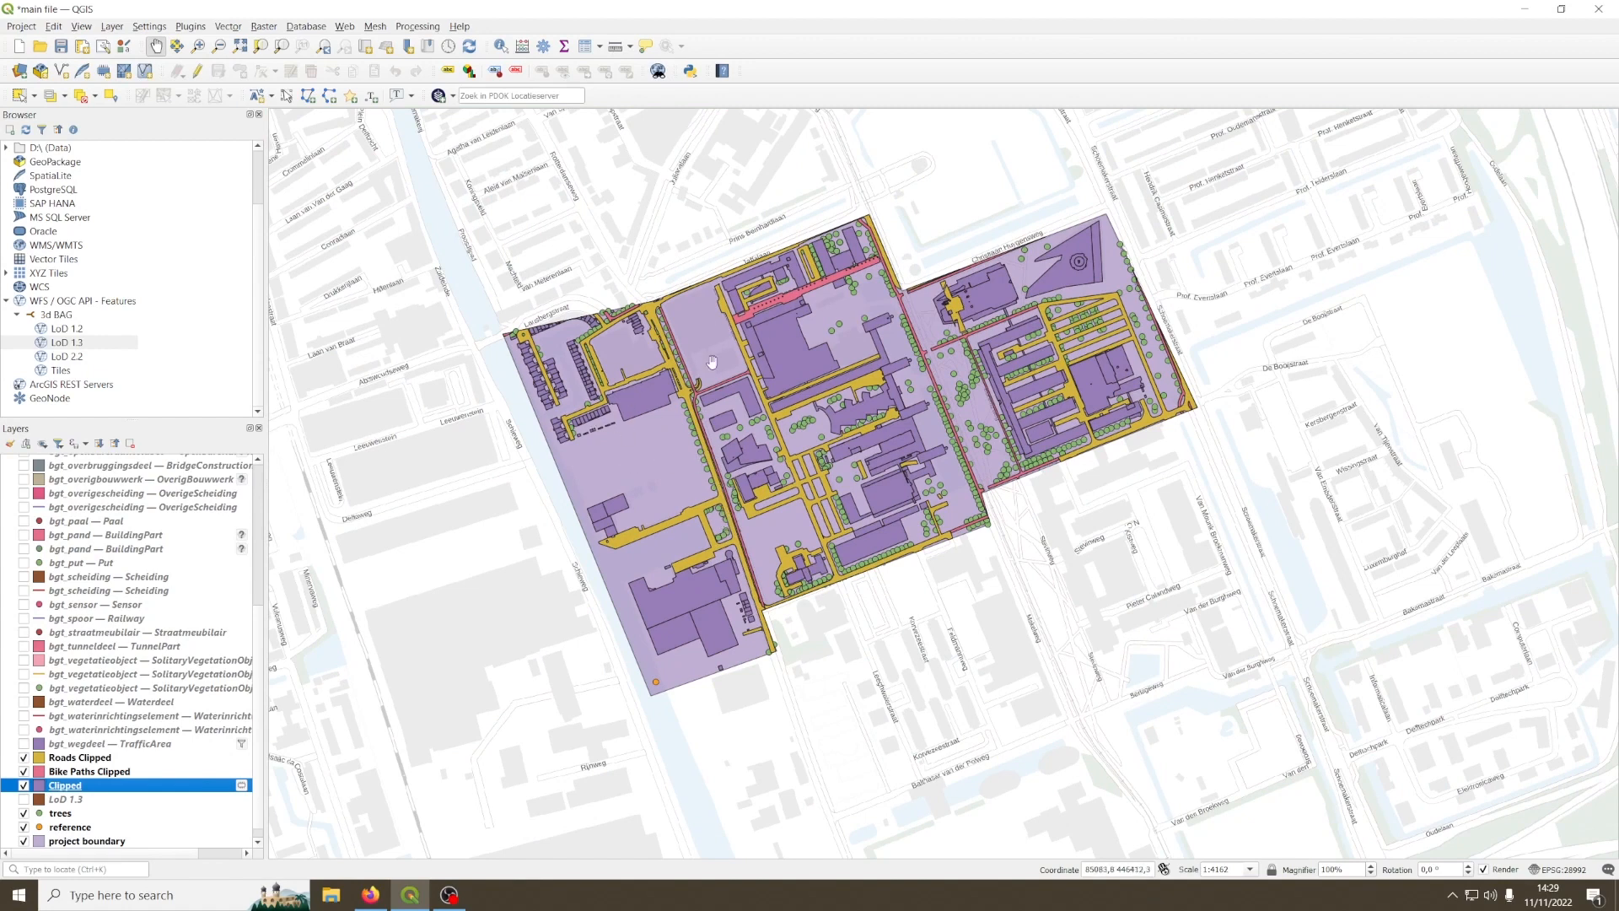
# Step: Open the attribute table of the Clipped layer, enlarge its window and reposition it over the map
pyautogui.rightClick(65, 790)
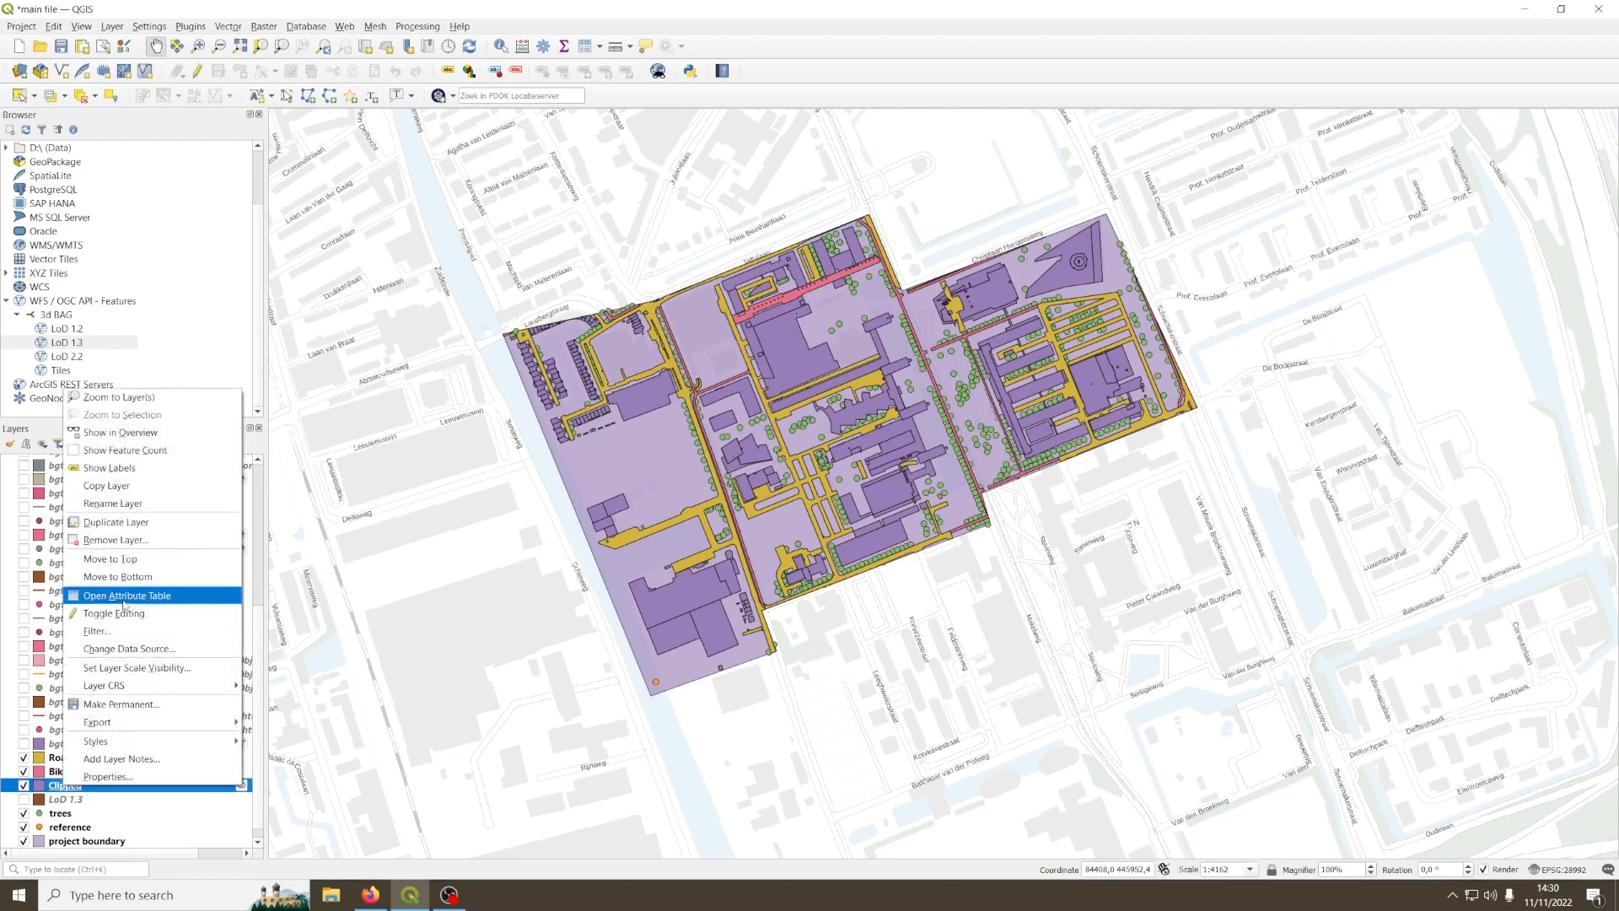
pyautogui.click(168, 599)
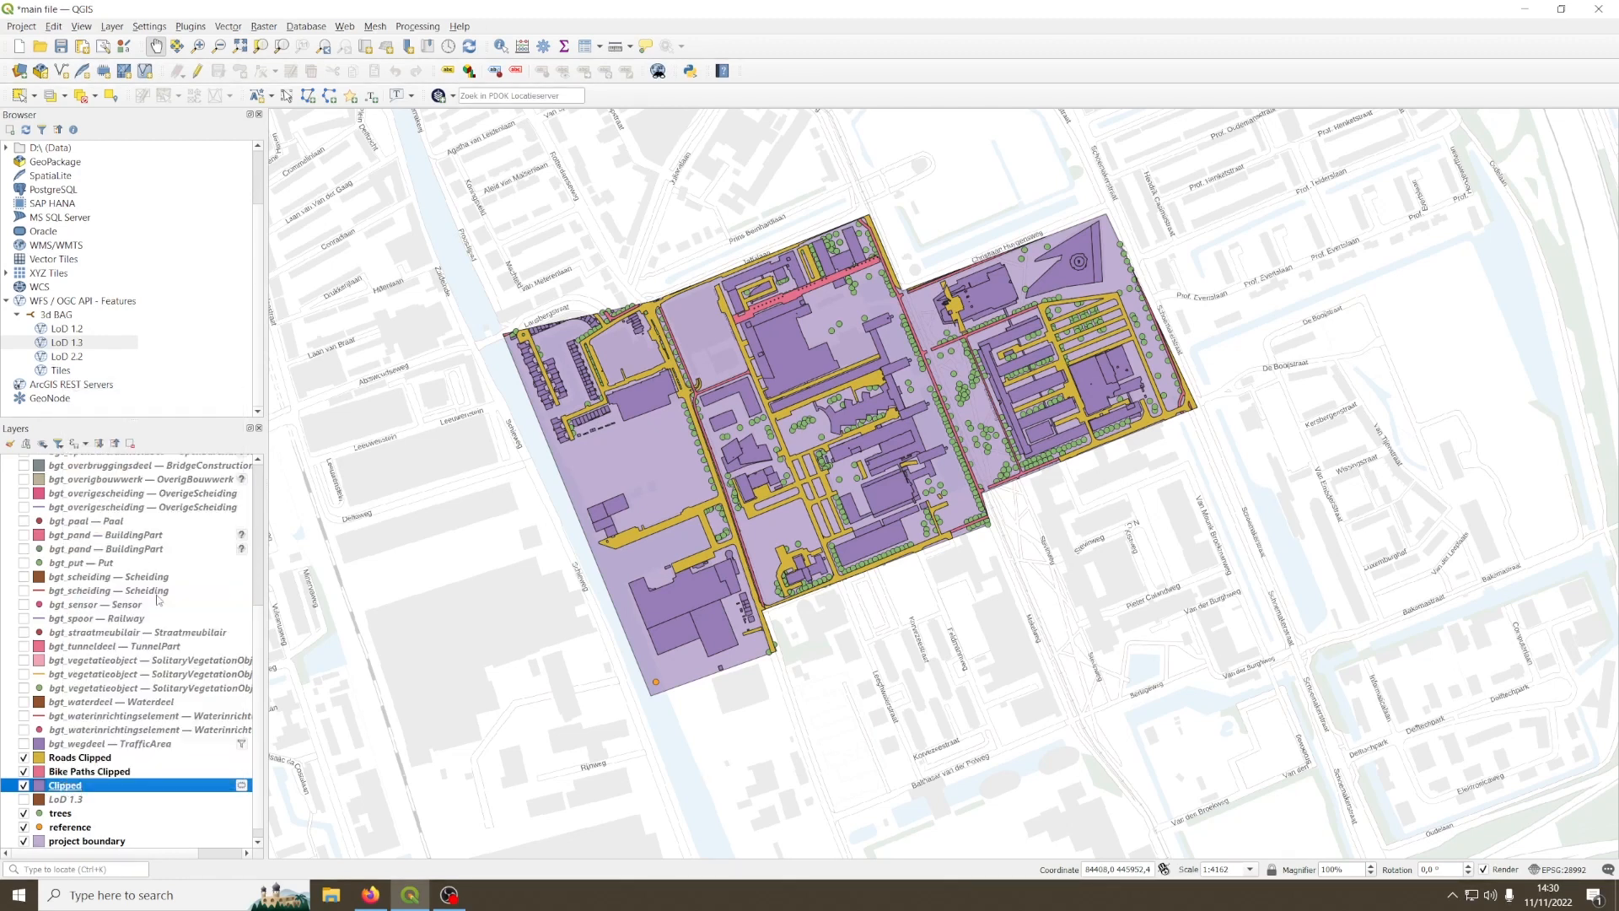
pyautogui.moveTo(1232, 477); pyautogui.dragTo(1482, 792)
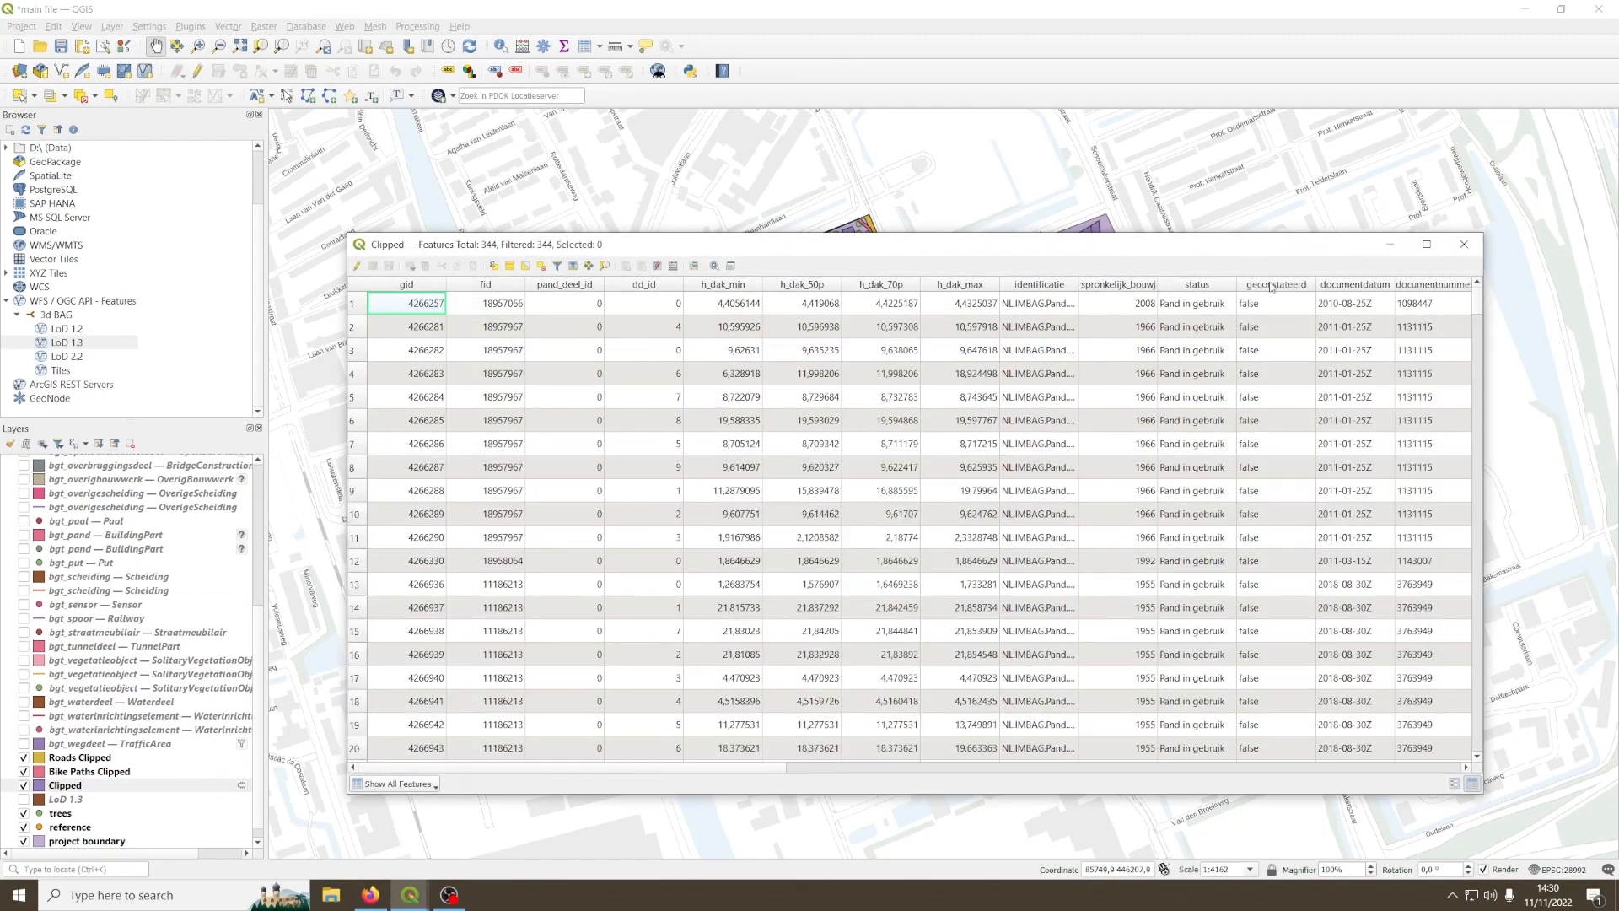
pyautogui.moveTo(1227, 250); pyautogui.dragTo(1055, 153)
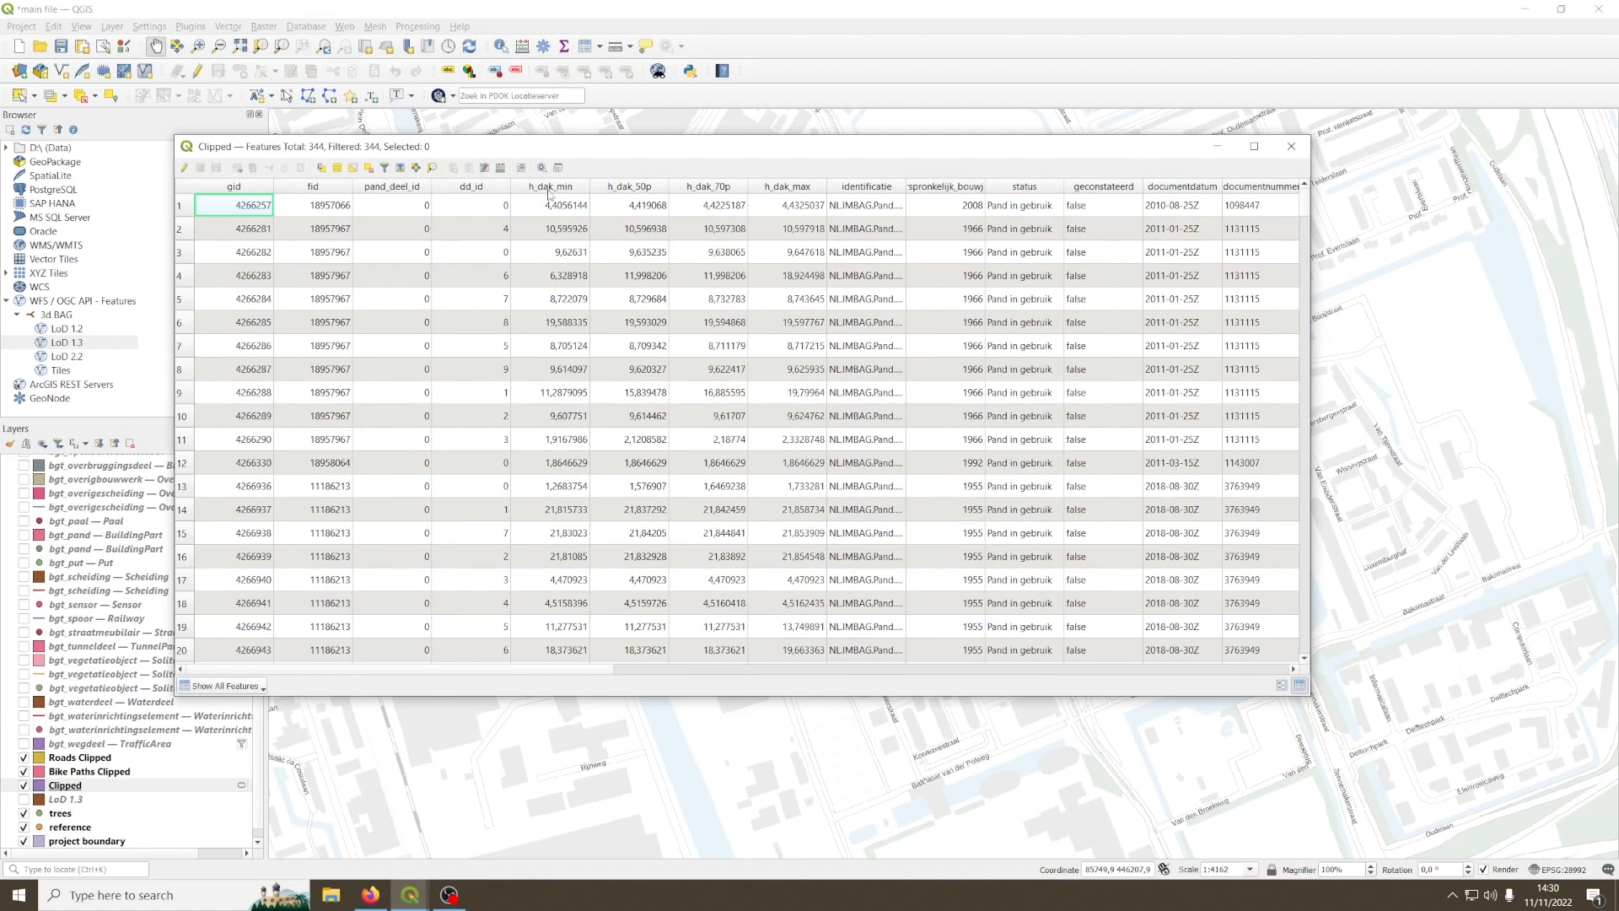
# Step: Examine the roof height attributes h_dak_min, h_dak_50p, h_dak_70p and h_dak_max of the first building in the table
pyautogui.click(532, 212)
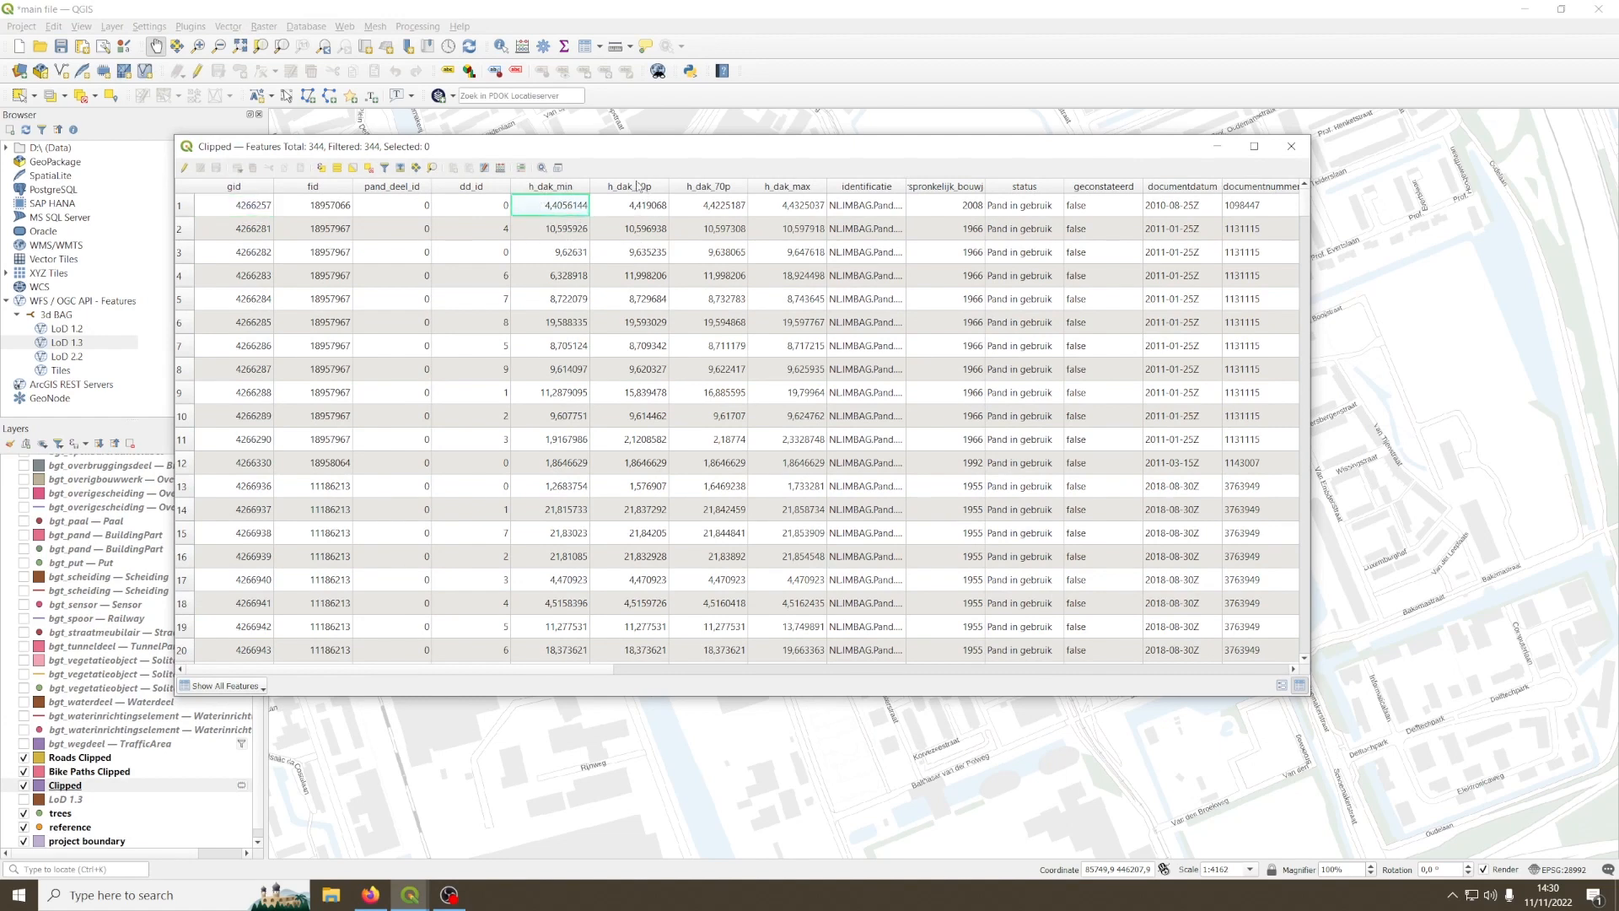
pyautogui.press('Right')
pyautogui.press('Right')
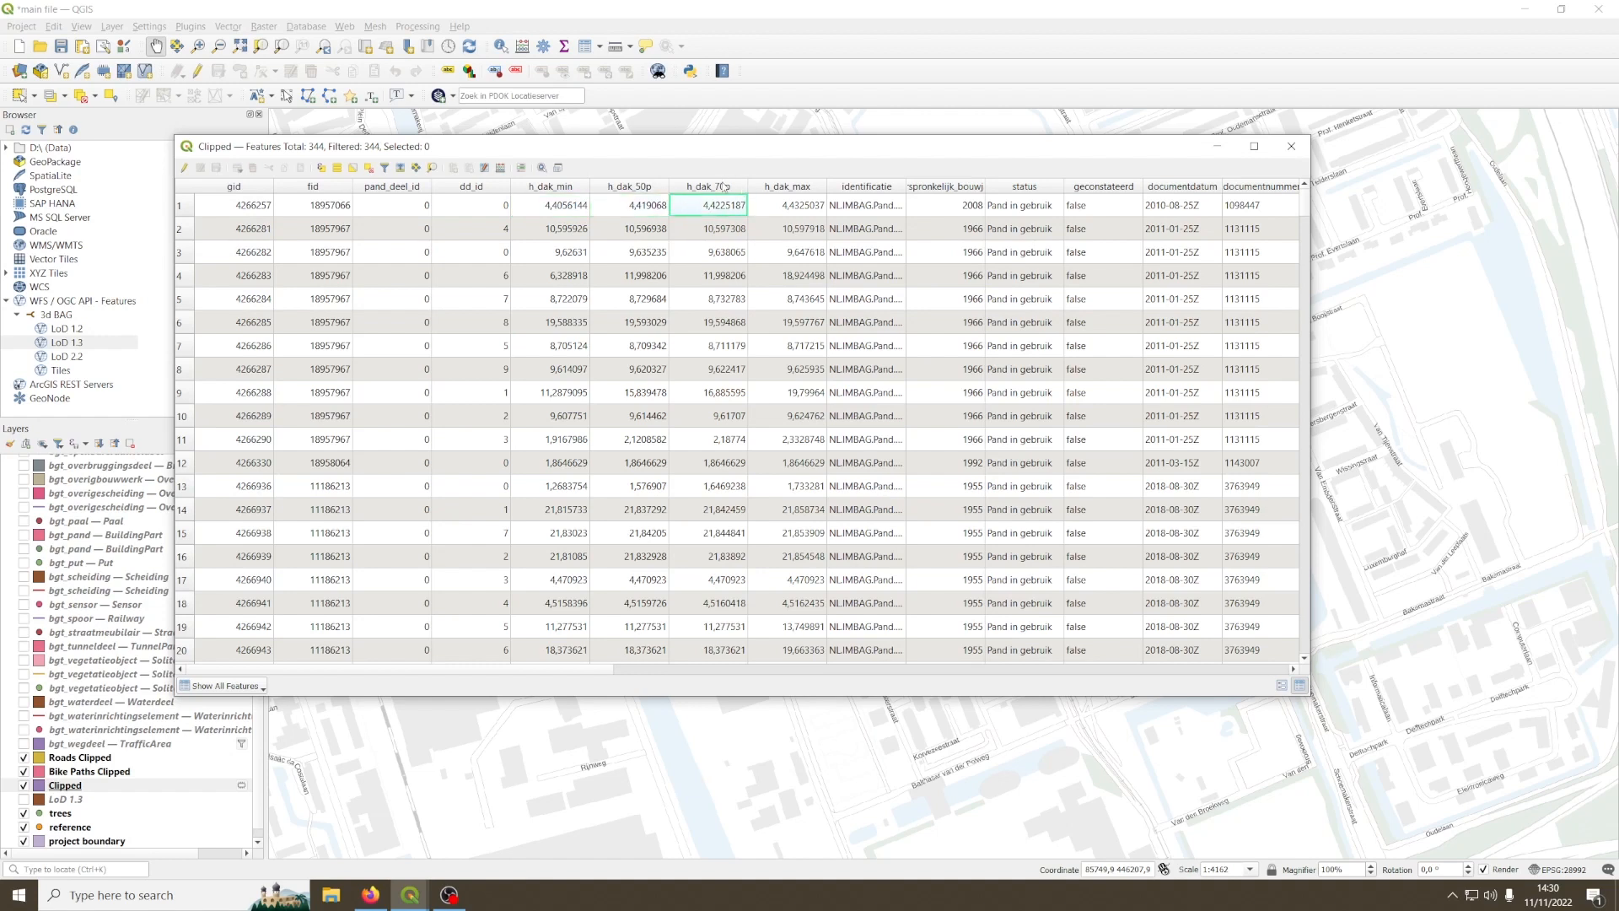
pyautogui.press('Right')
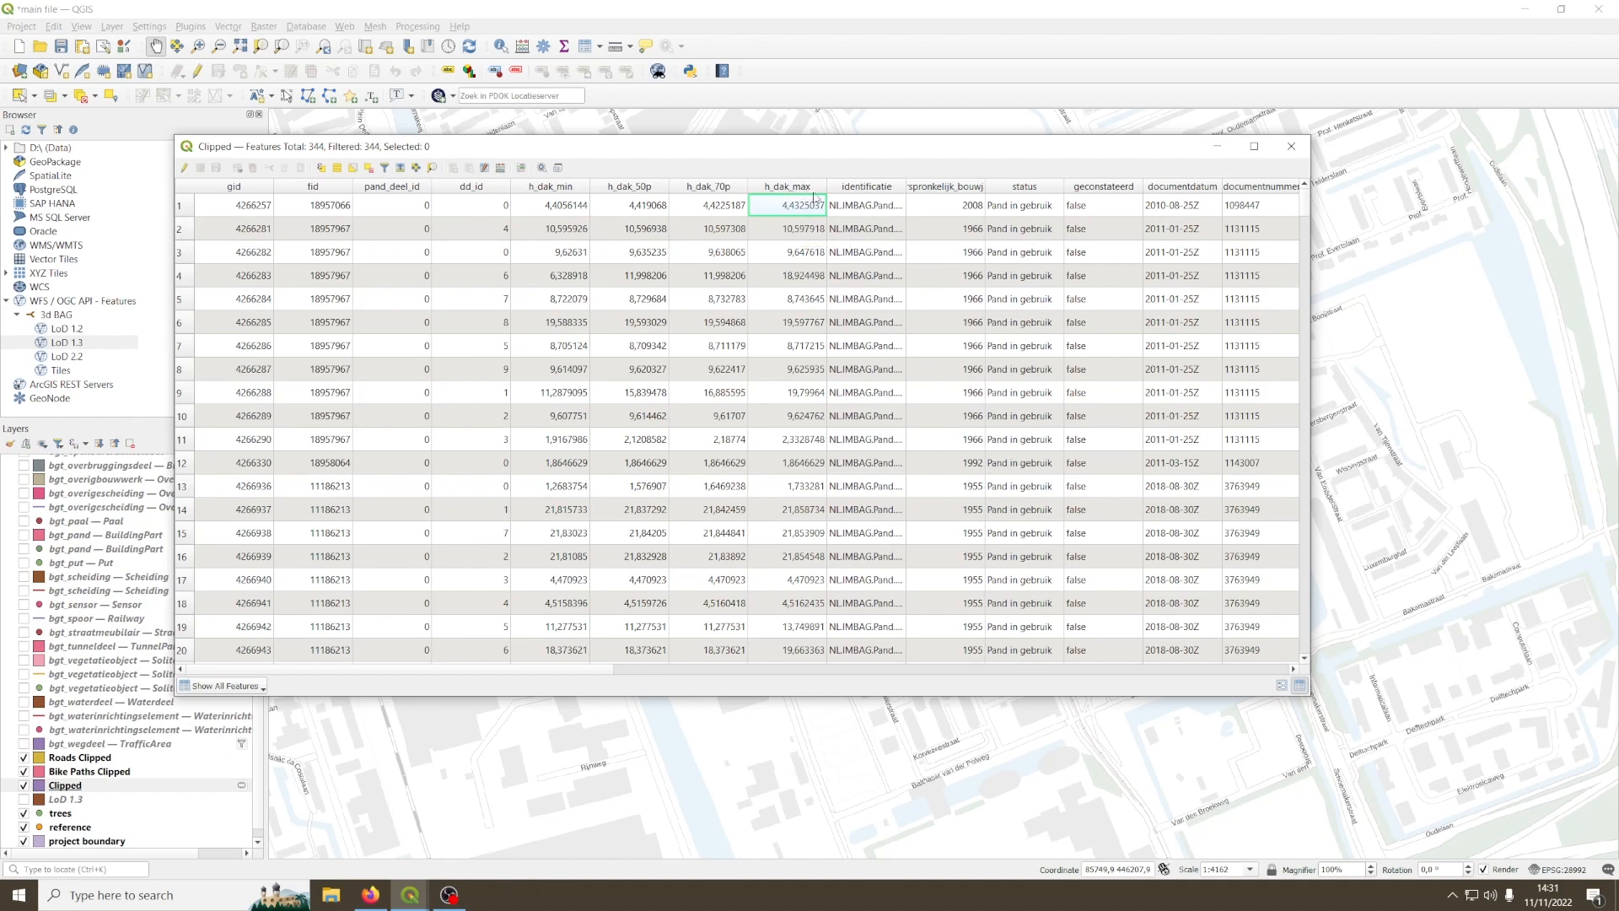
pyautogui.click(564, 215)
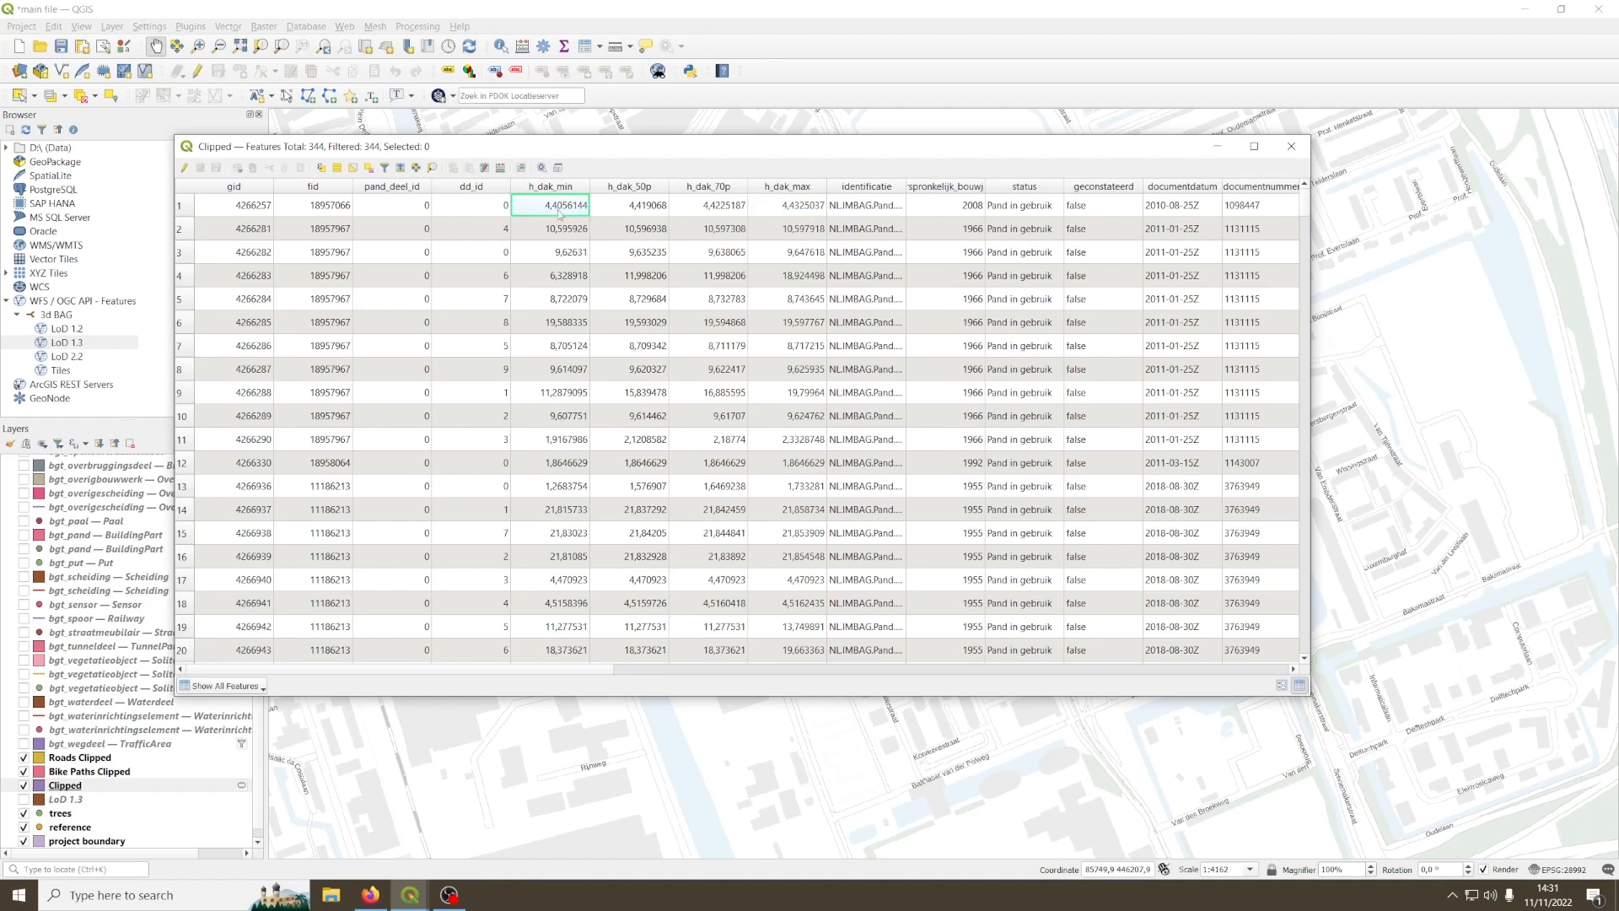
pyautogui.click(641, 209)
pyautogui.click(679, 210)
pyautogui.click(658, 211)
pyautogui.click(684, 213)
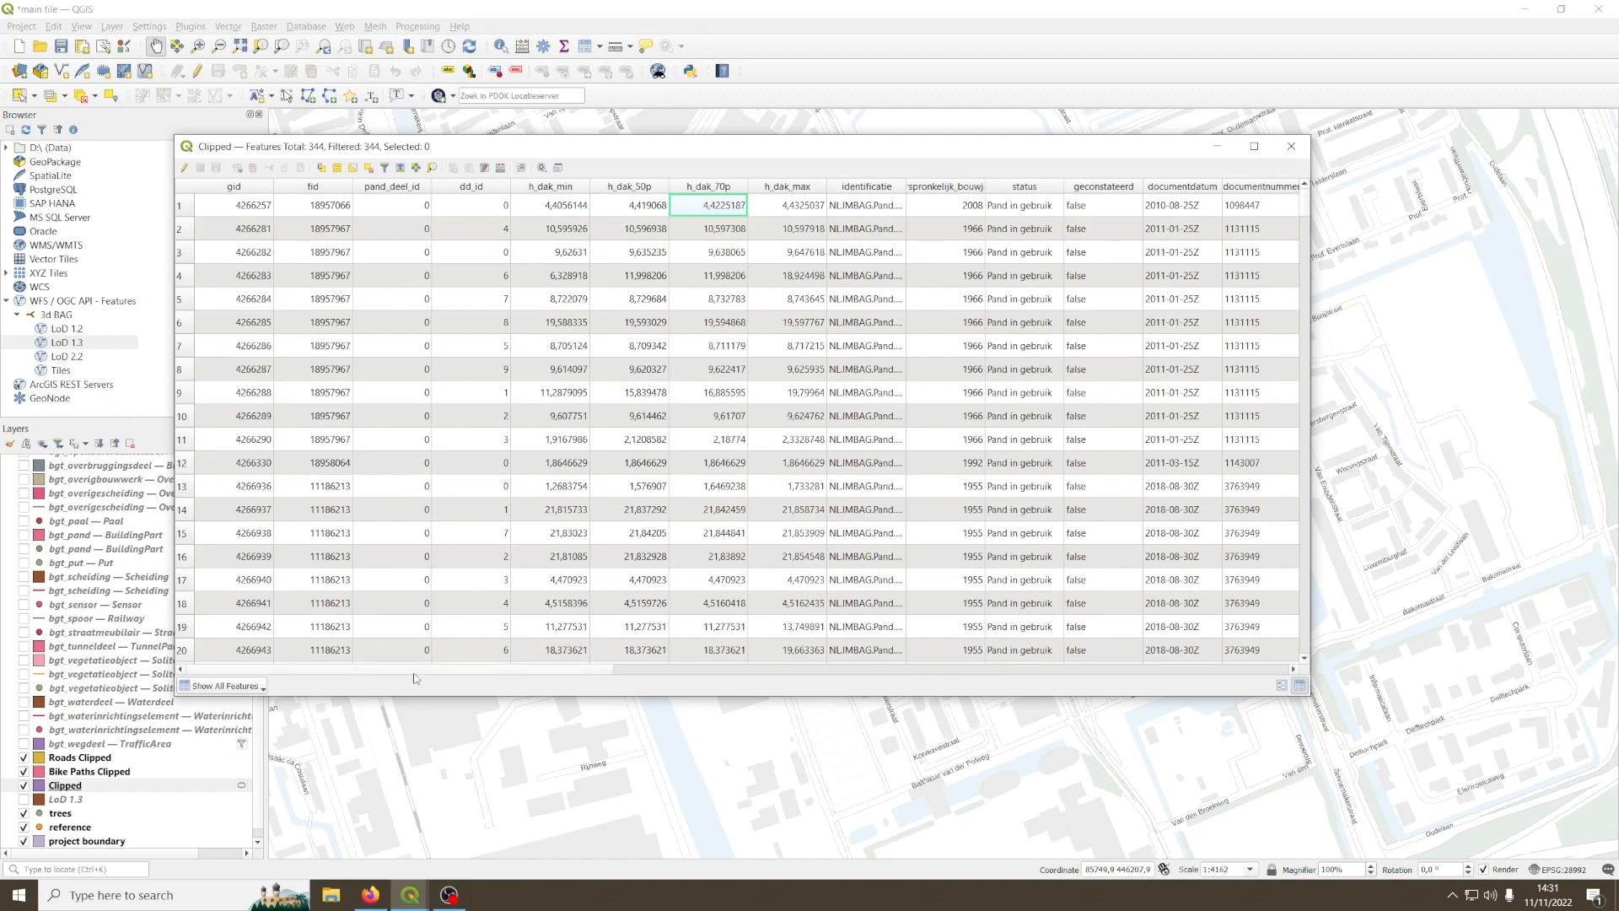
# Step: Examine the ground level attribute h_maaiveld of the first building and compare it with its h_dak_70p roof height
pyautogui.moveTo(376, 673); pyautogui.dragTo(921, 652)
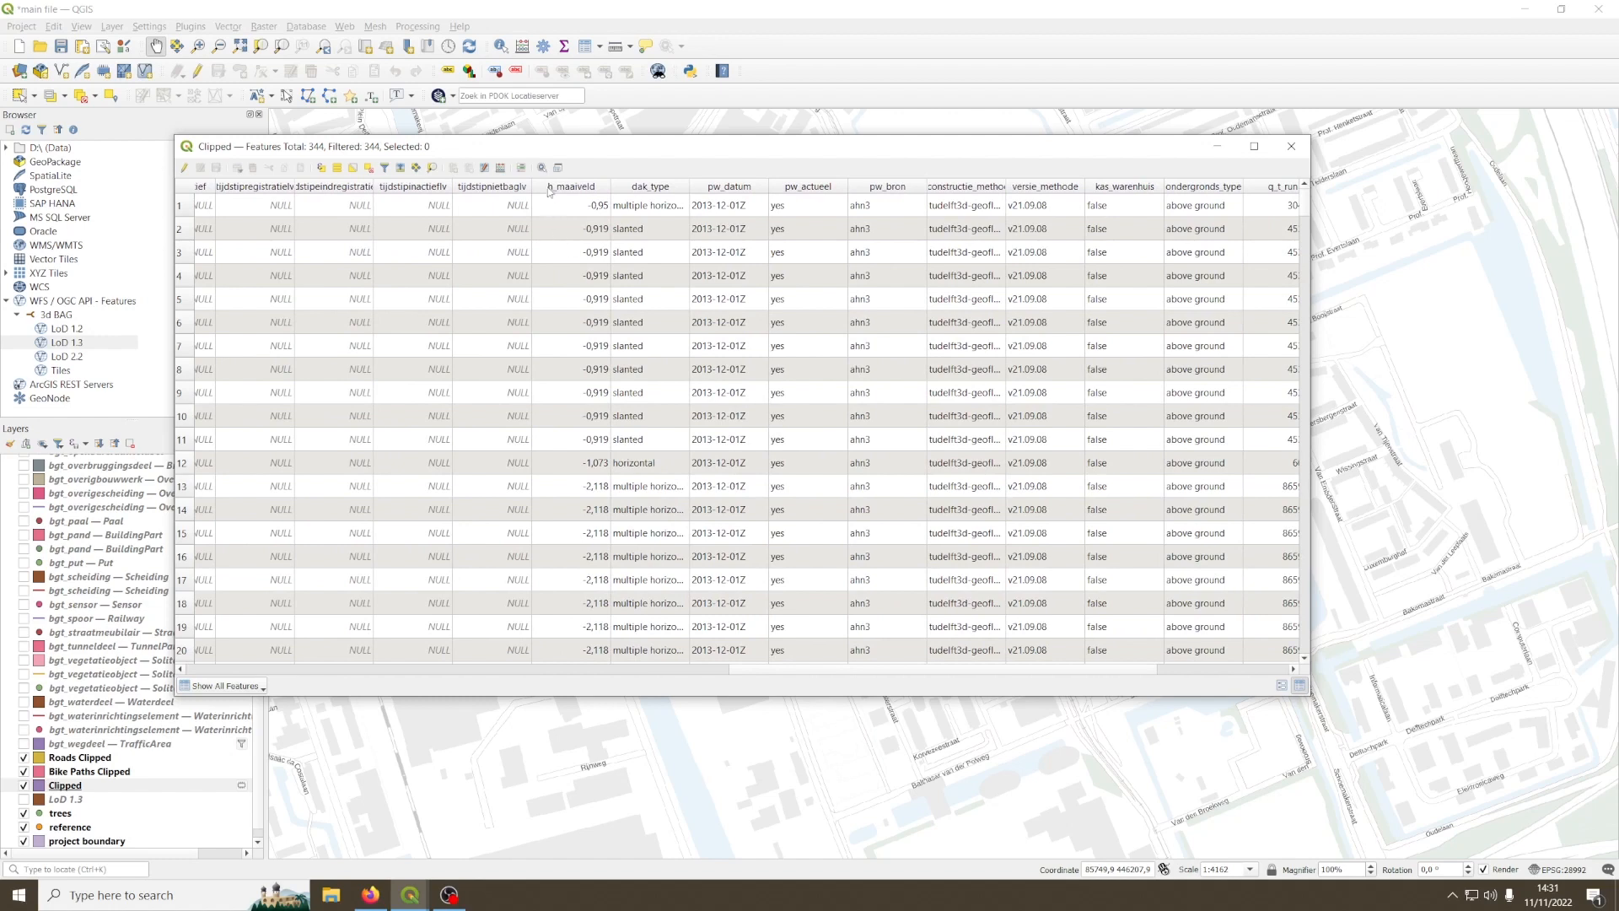
pyautogui.click(576, 206)
pyautogui.moveTo(862, 670); pyautogui.dragTo(490, 672)
pyautogui.click(261, 212)
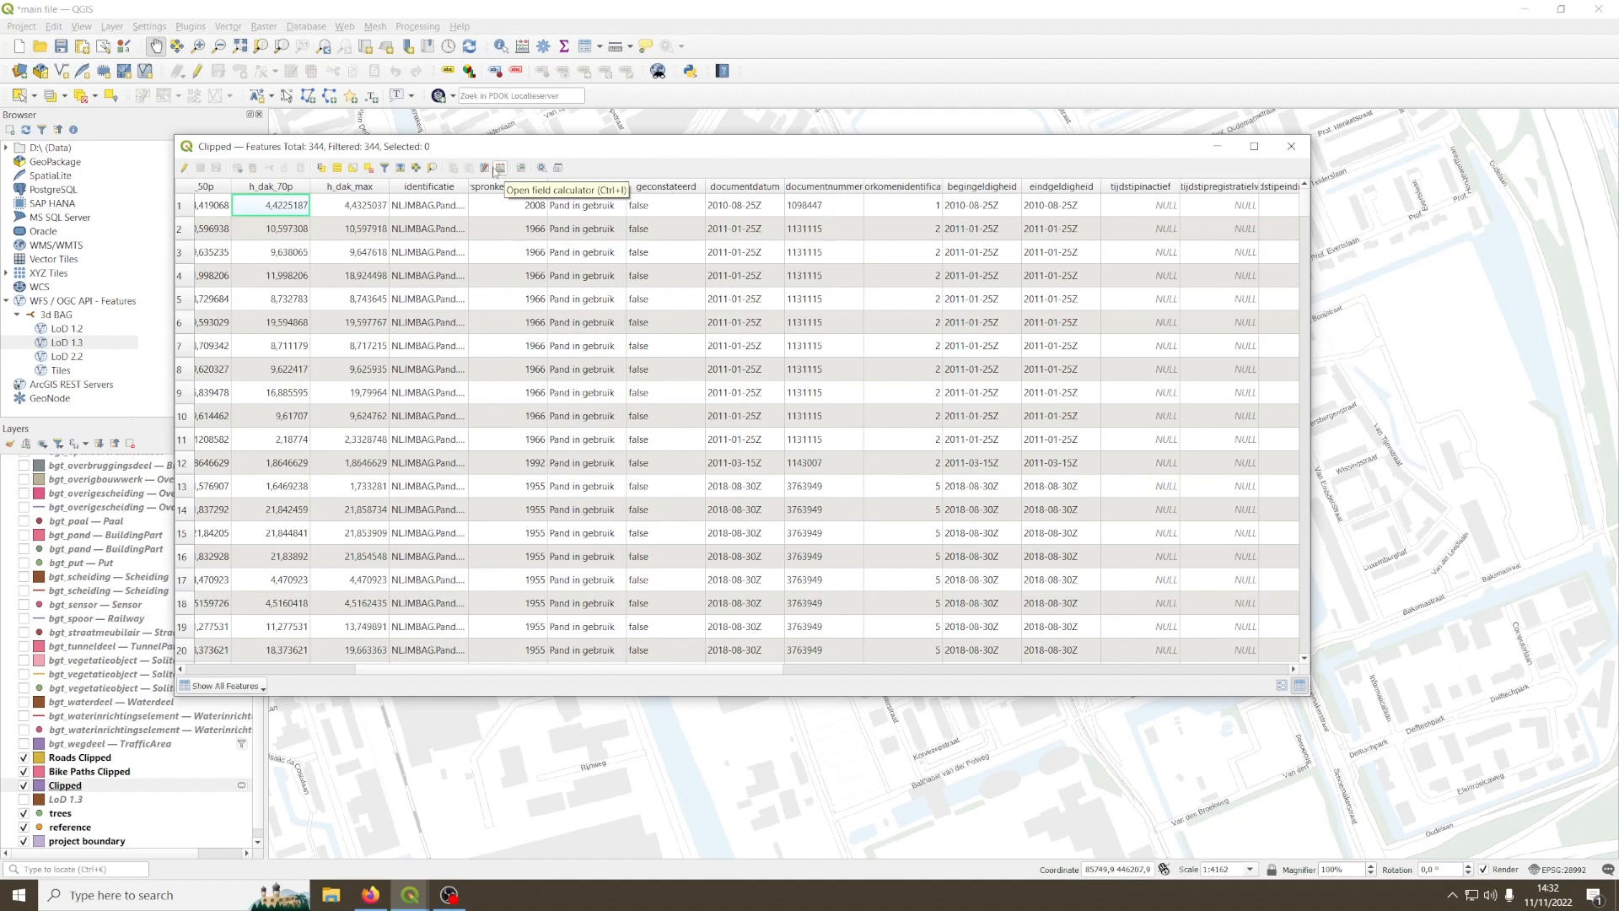
# Step: Set up a new Building Height field of type Decimal Number (real) in the Field Calculator for the Clipped layer
pyautogui.click(501, 169)
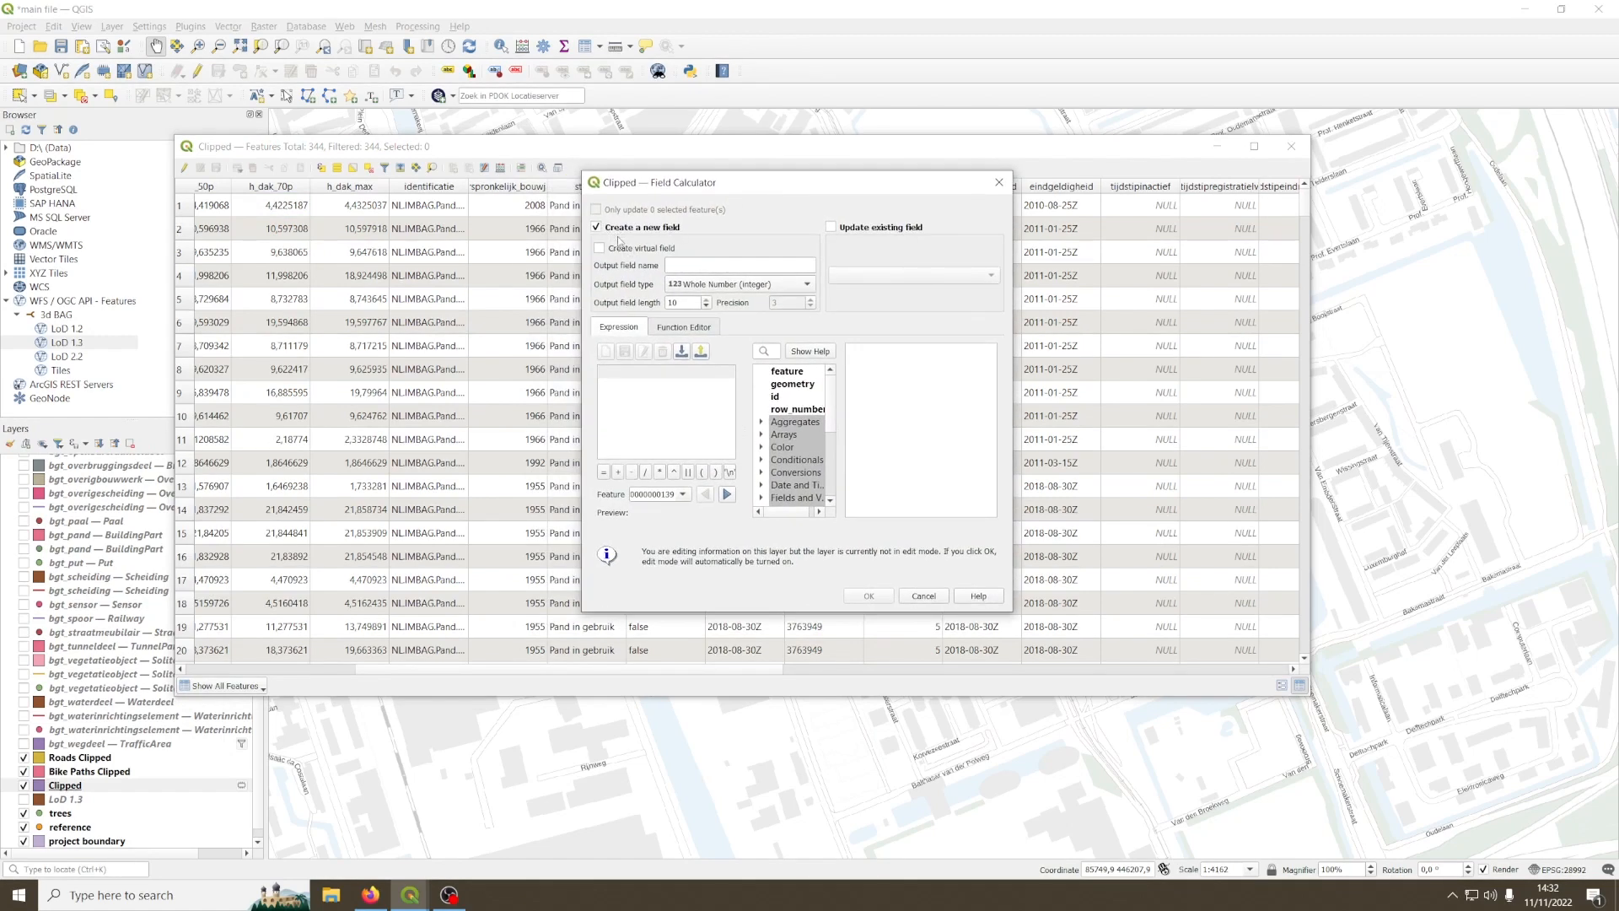
pyautogui.click(719, 261)
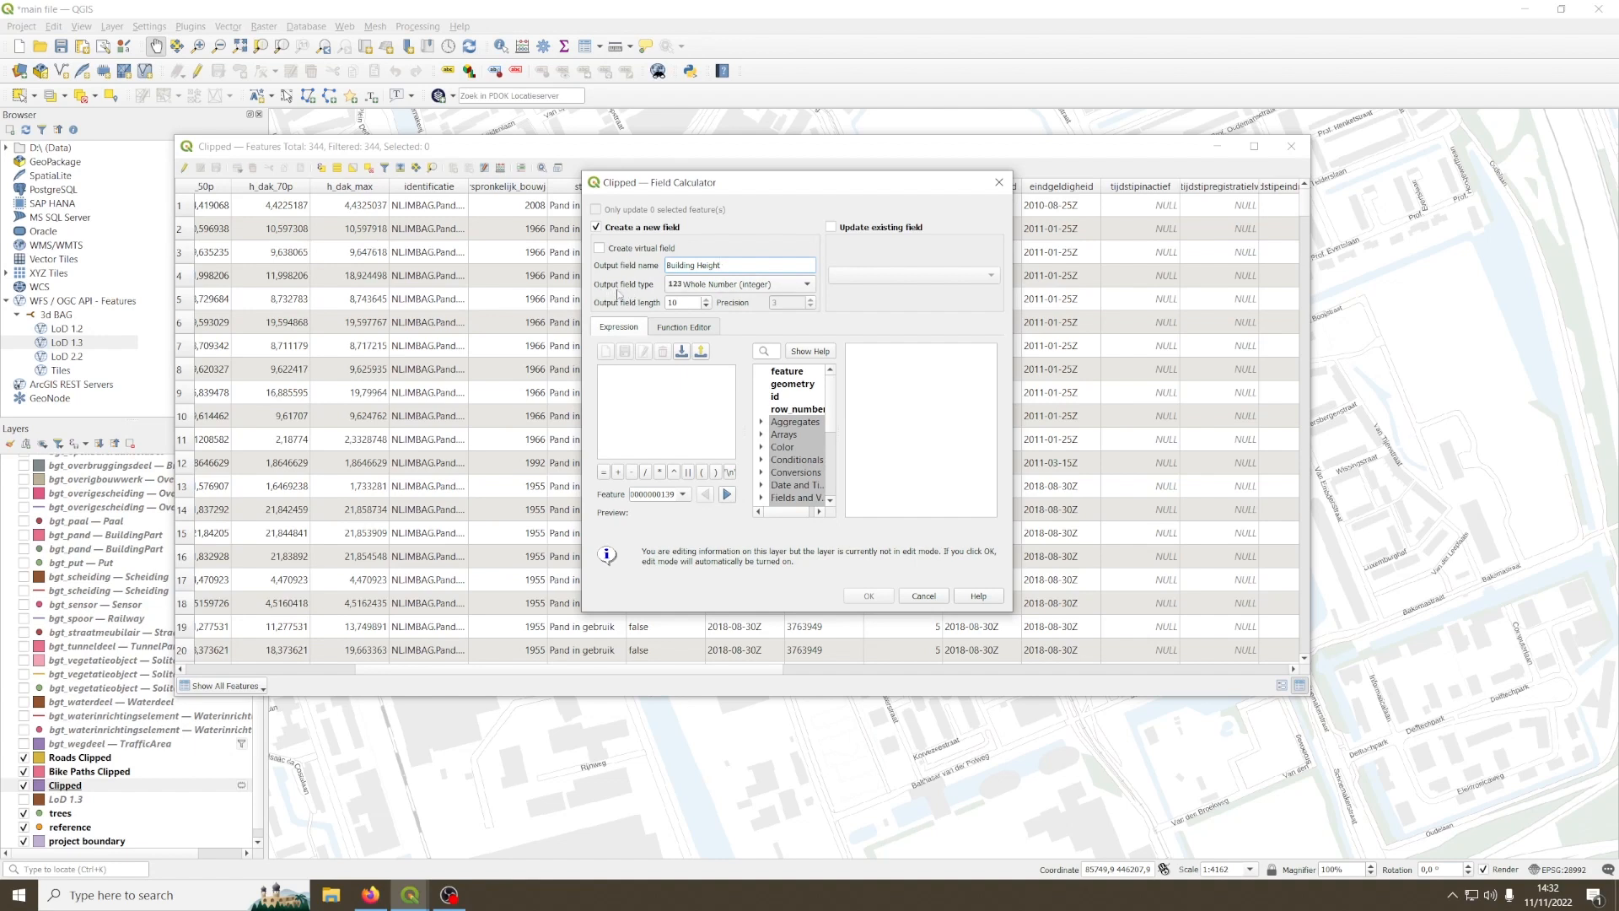
pyautogui.click(717, 284)
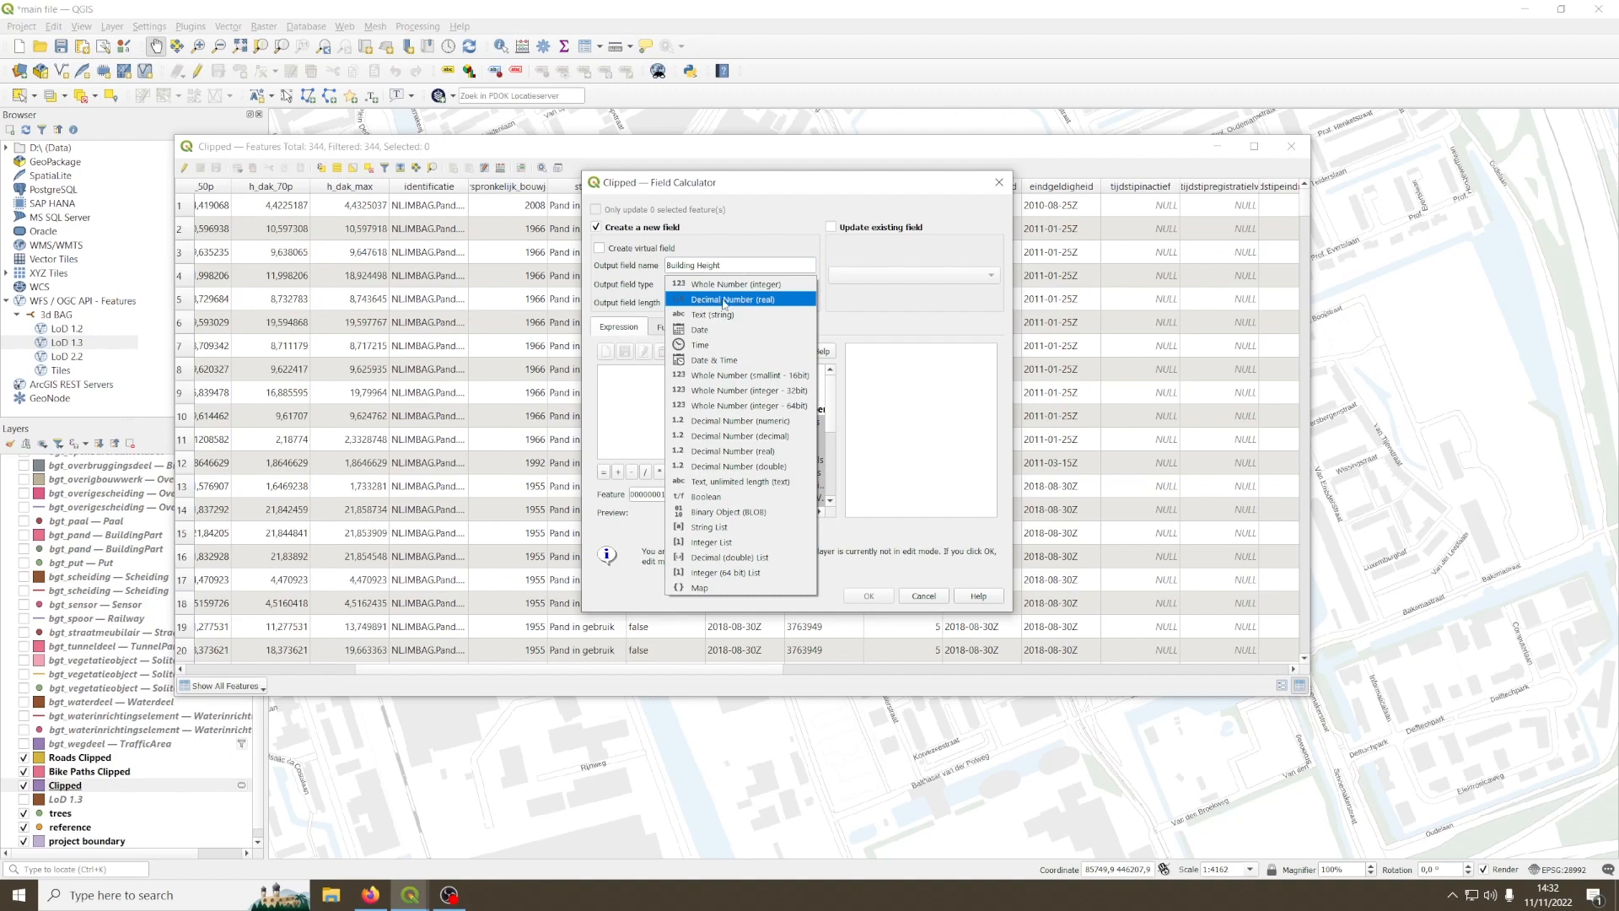
pyautogui.click(723, 301)
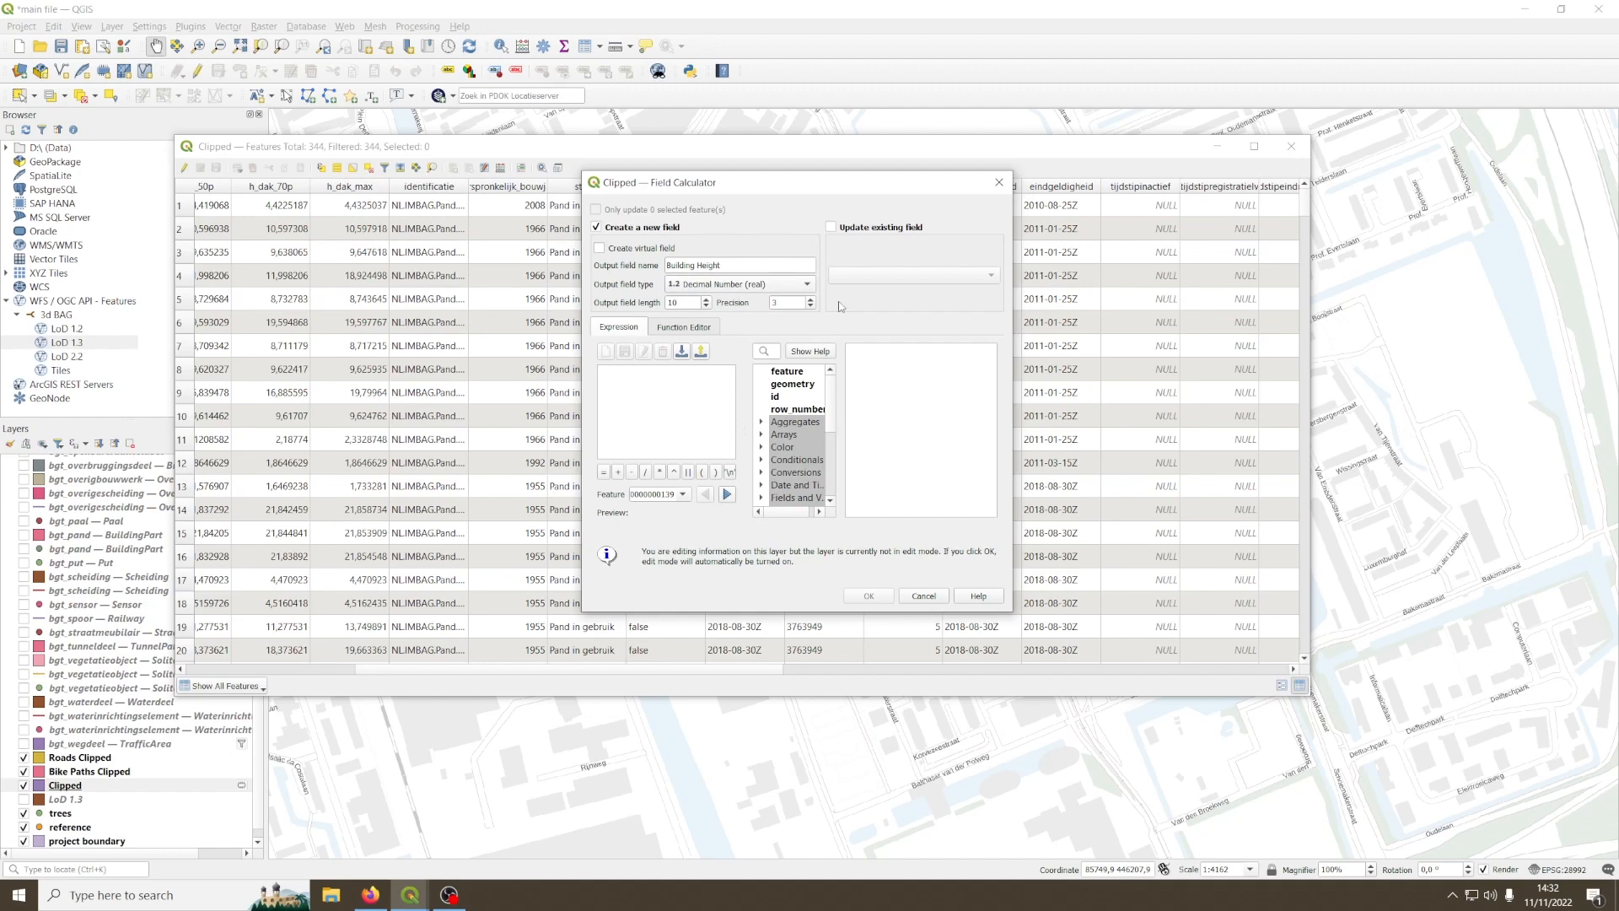
# Step: Calculate the Building Height field with the expression h_dak_70p - h_maaiveld
pyautogui.click(658, 388)
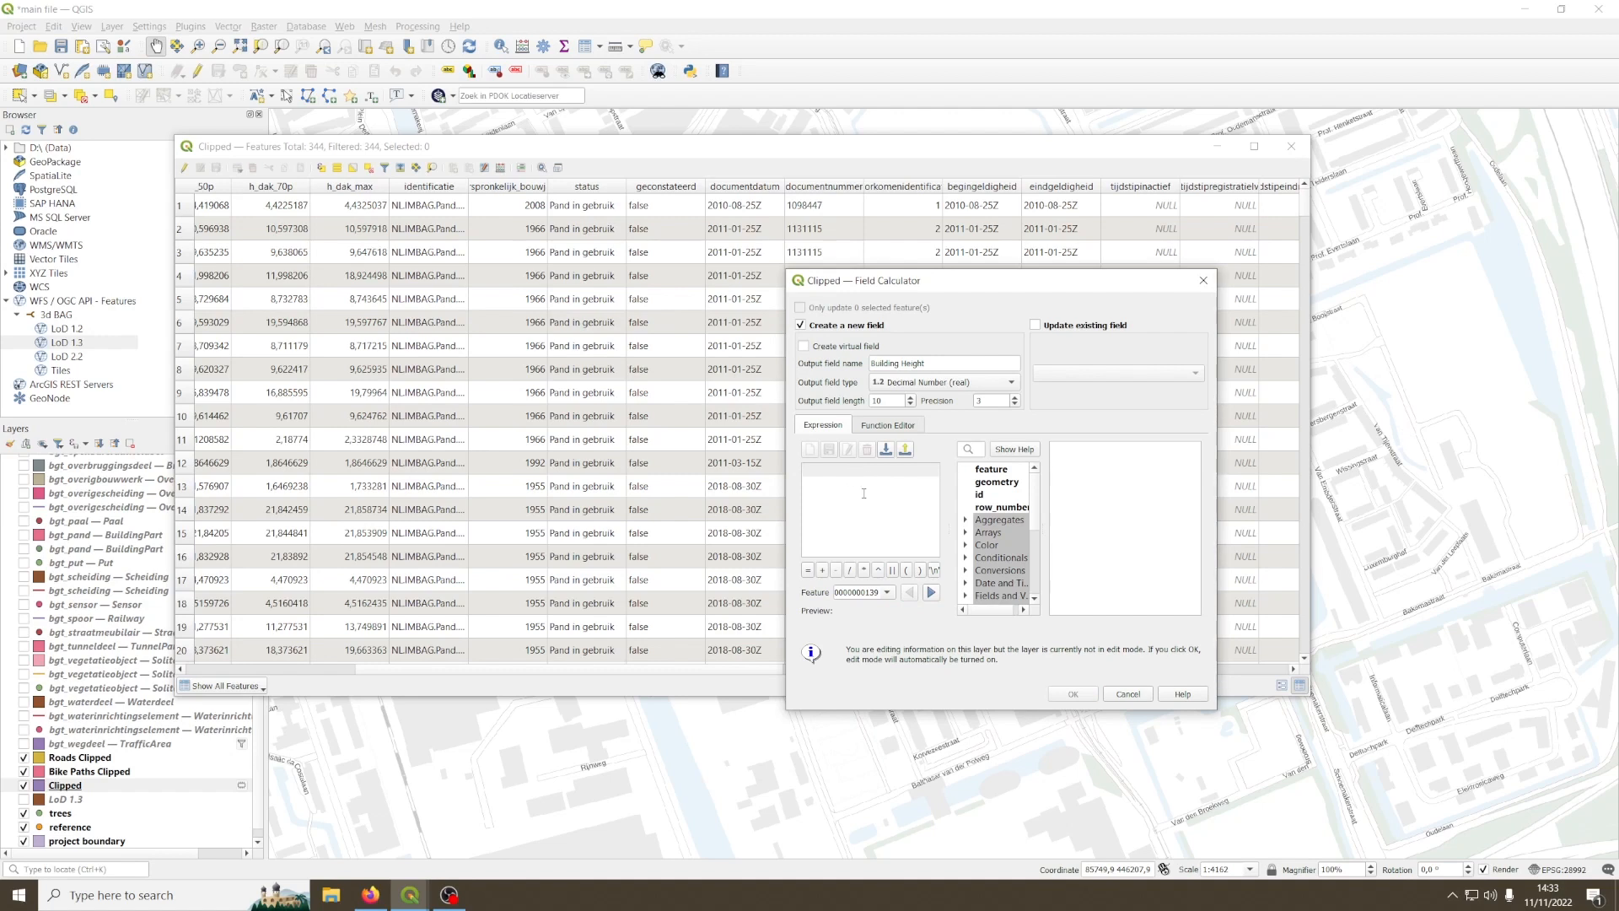
pyautogui.write('h_')
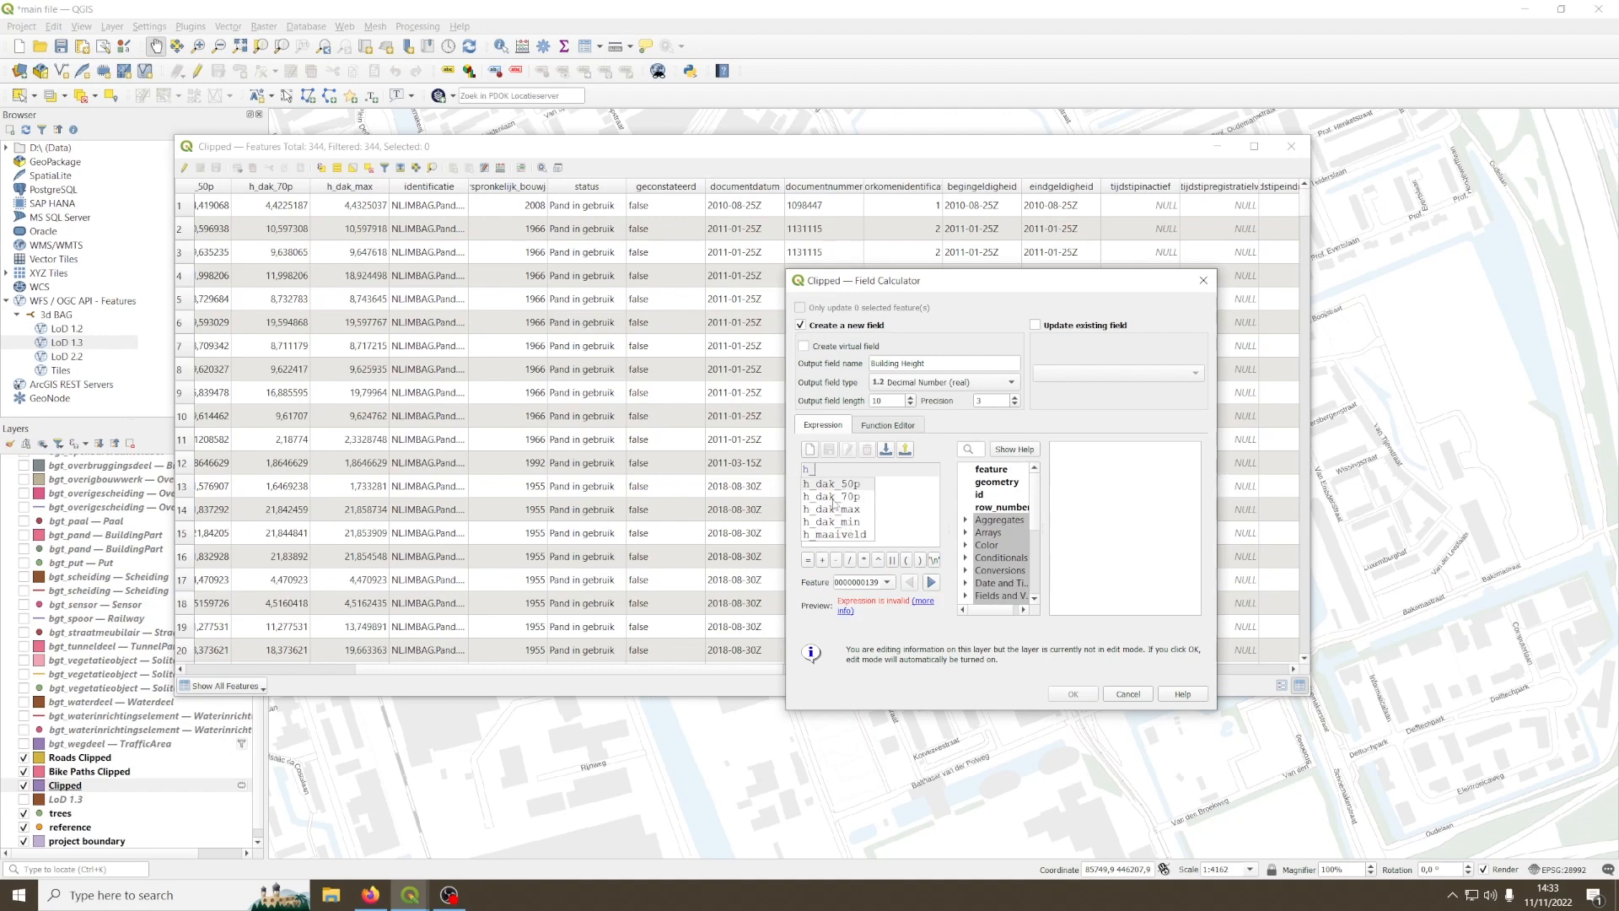
pyautogui.doubleClick(849, 497)
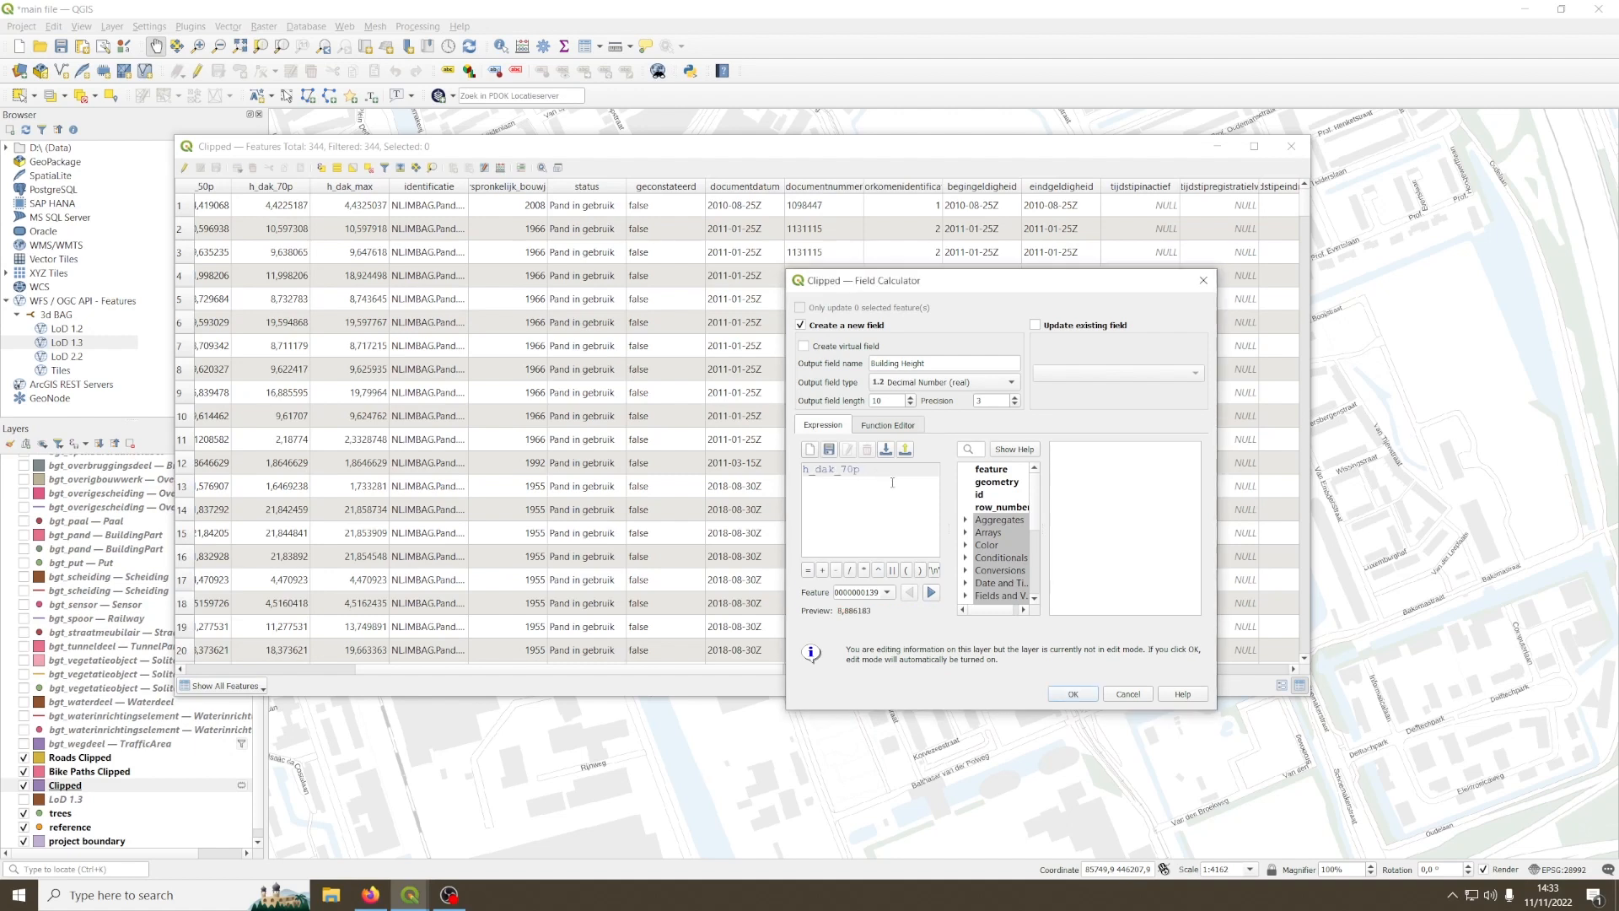
pyautogui.write('-')
pyautogui.write(' h_')
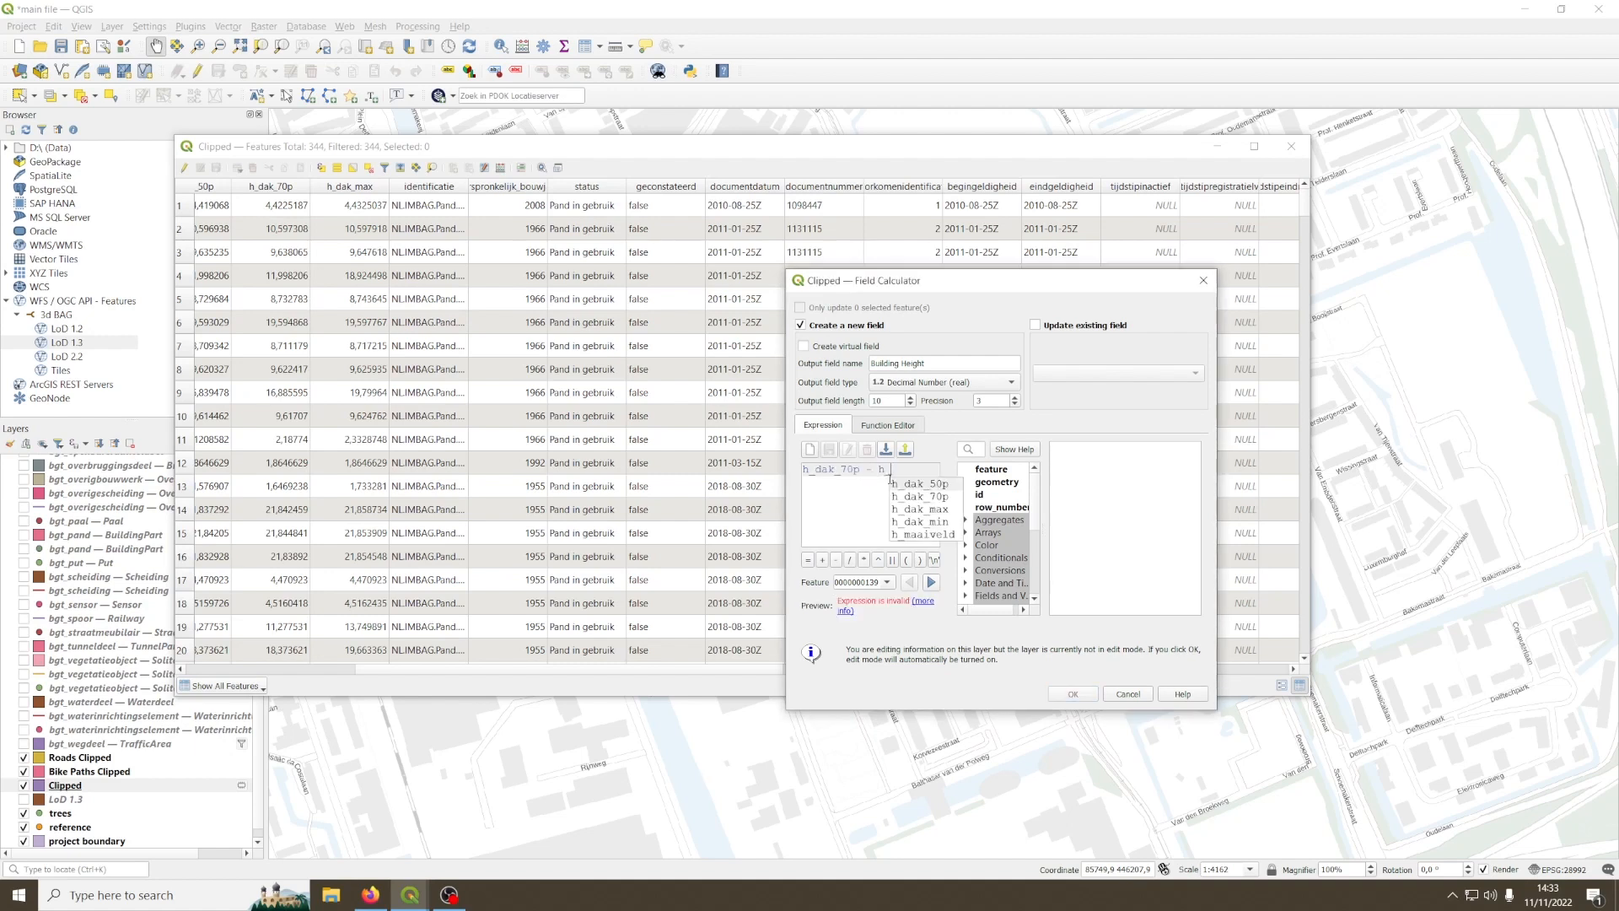
pyautogui.doubleClick(928, 534)
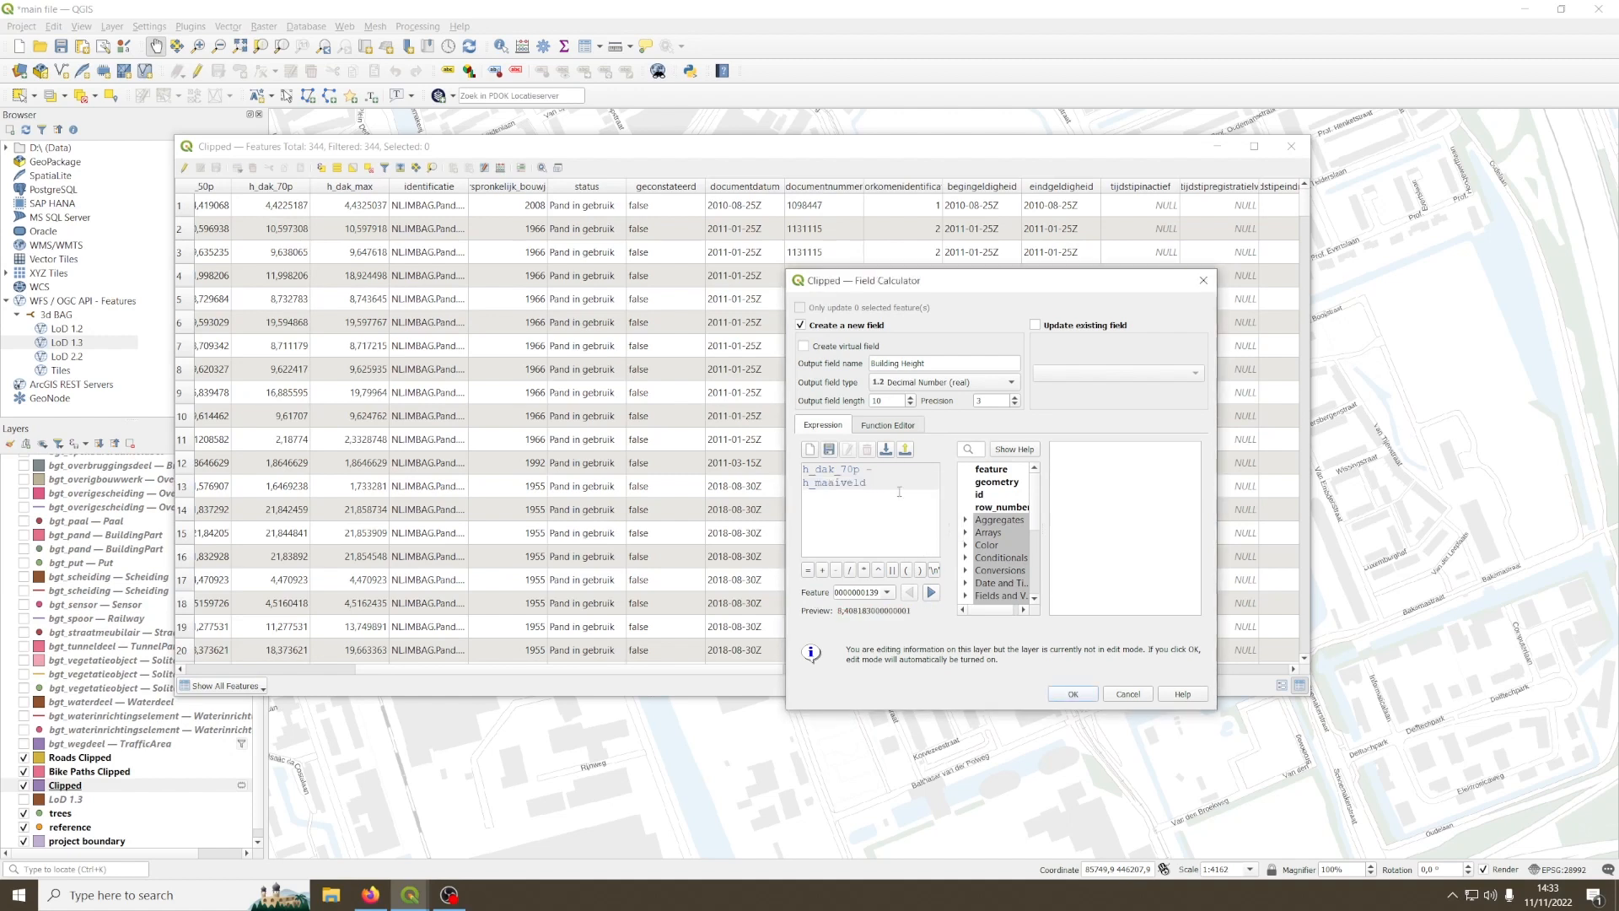
pyautogui.click(1081, 694)
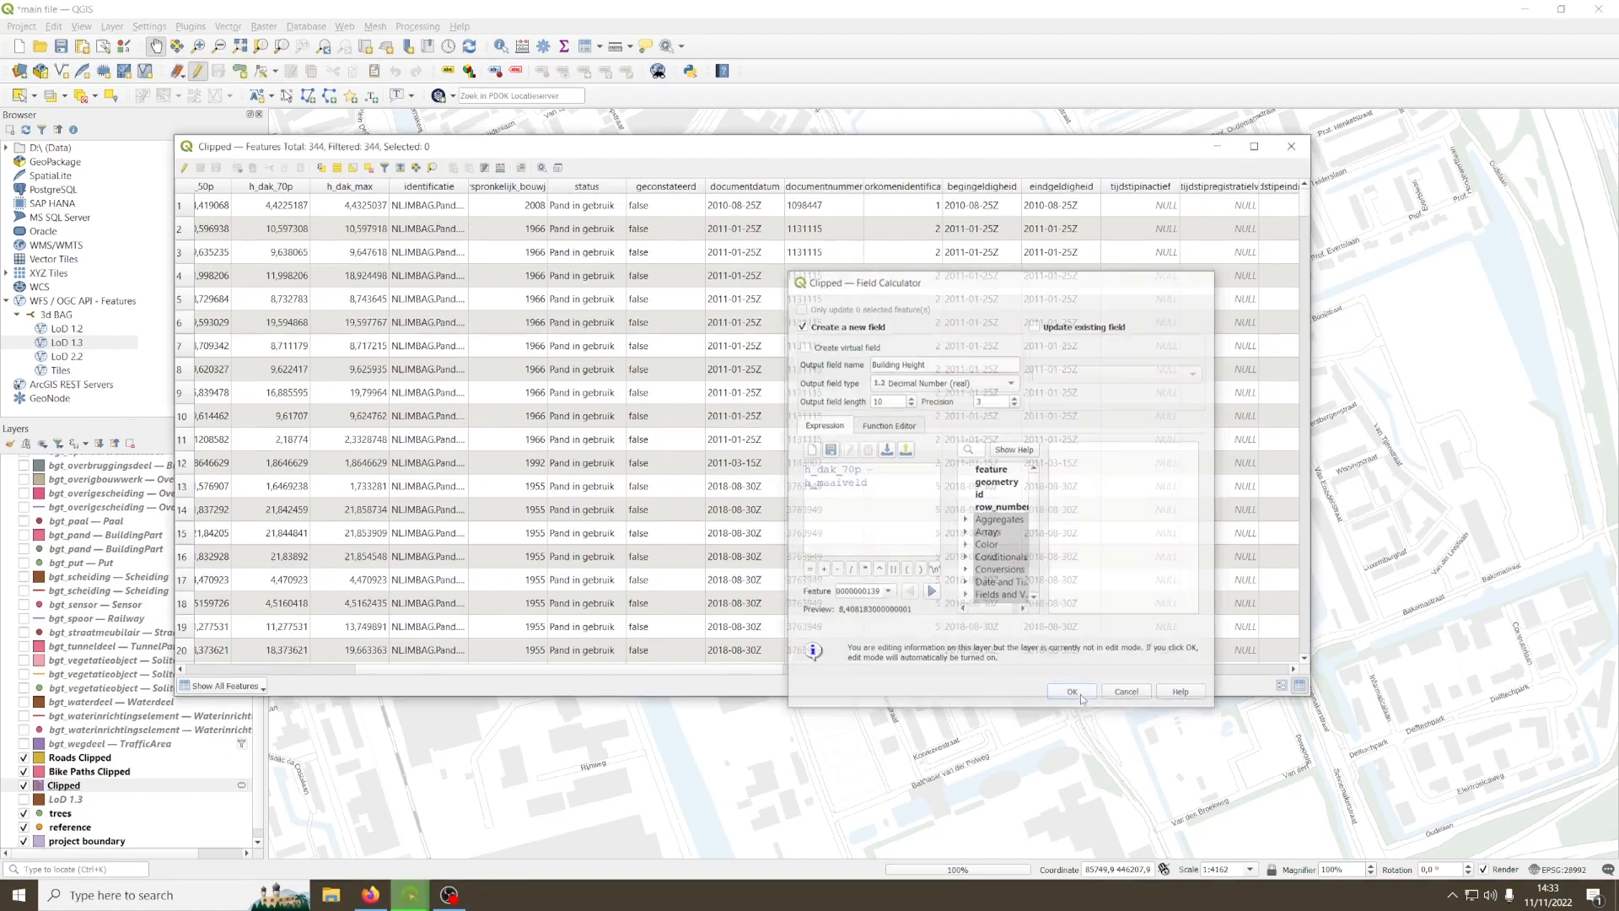
# Step: Review the calculated values in the Building Height column at the end of the Clipped attribute table
pyautogui.moveTo(662, 668); pyautogui.dragTo(1237, 671)
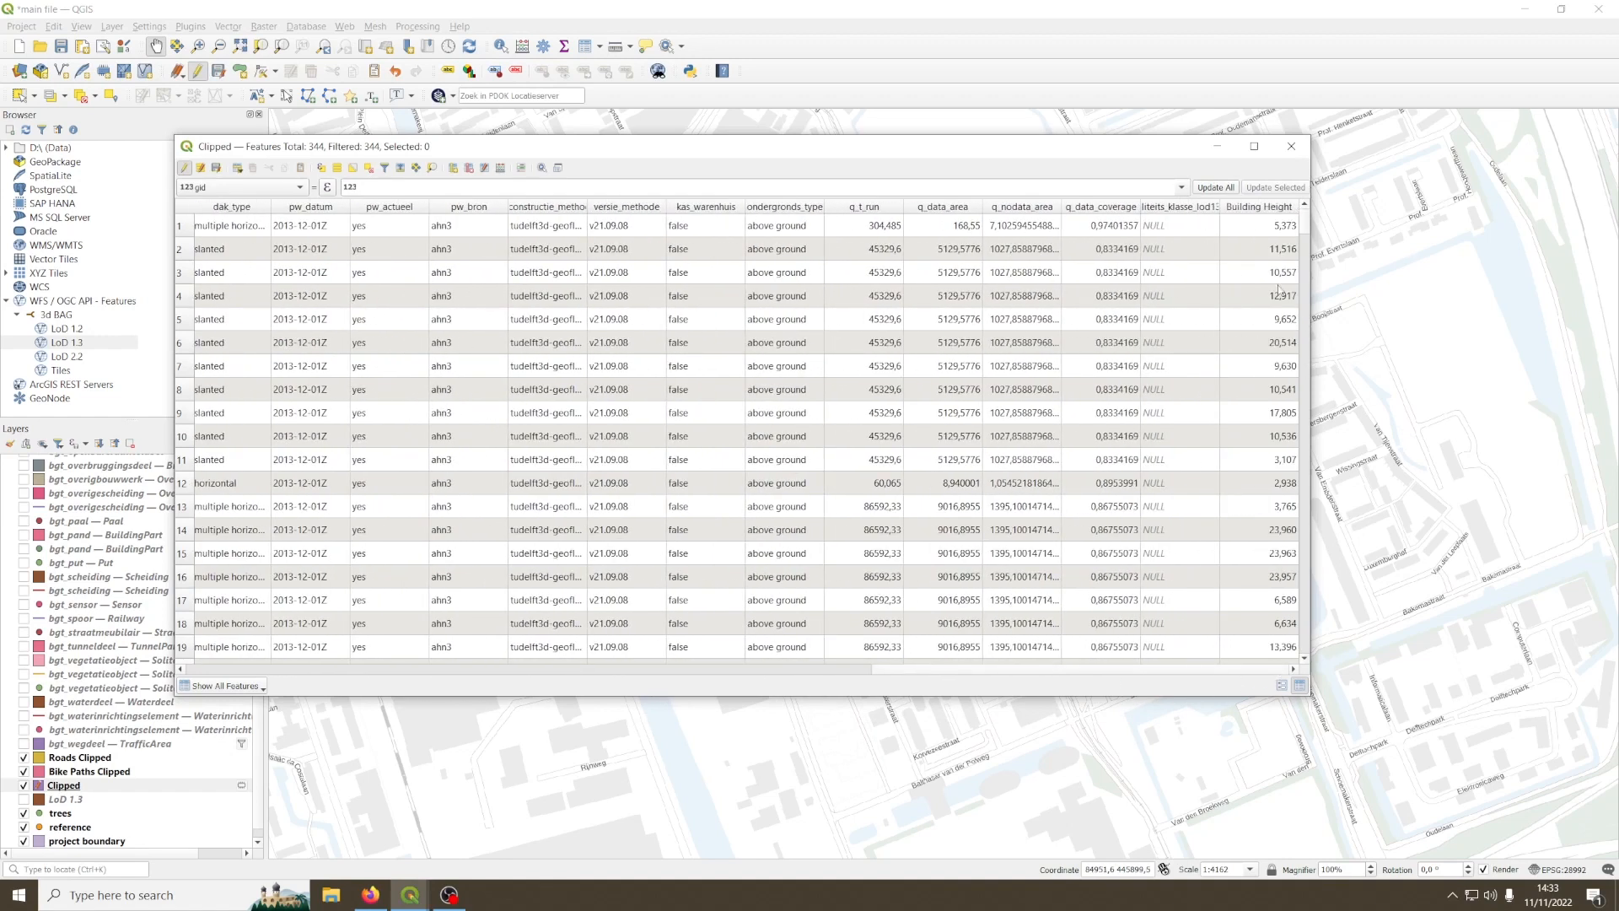
pyautogui.doubleClick(1272, 224)
pyautogui.press('Down')
pyautogui.press('Down')
pyautogui.press('Down')
pyautogui.press('Down')
pyautogui.press('Down')
pyautogui.press('Down')
pyautogui.press('Down')
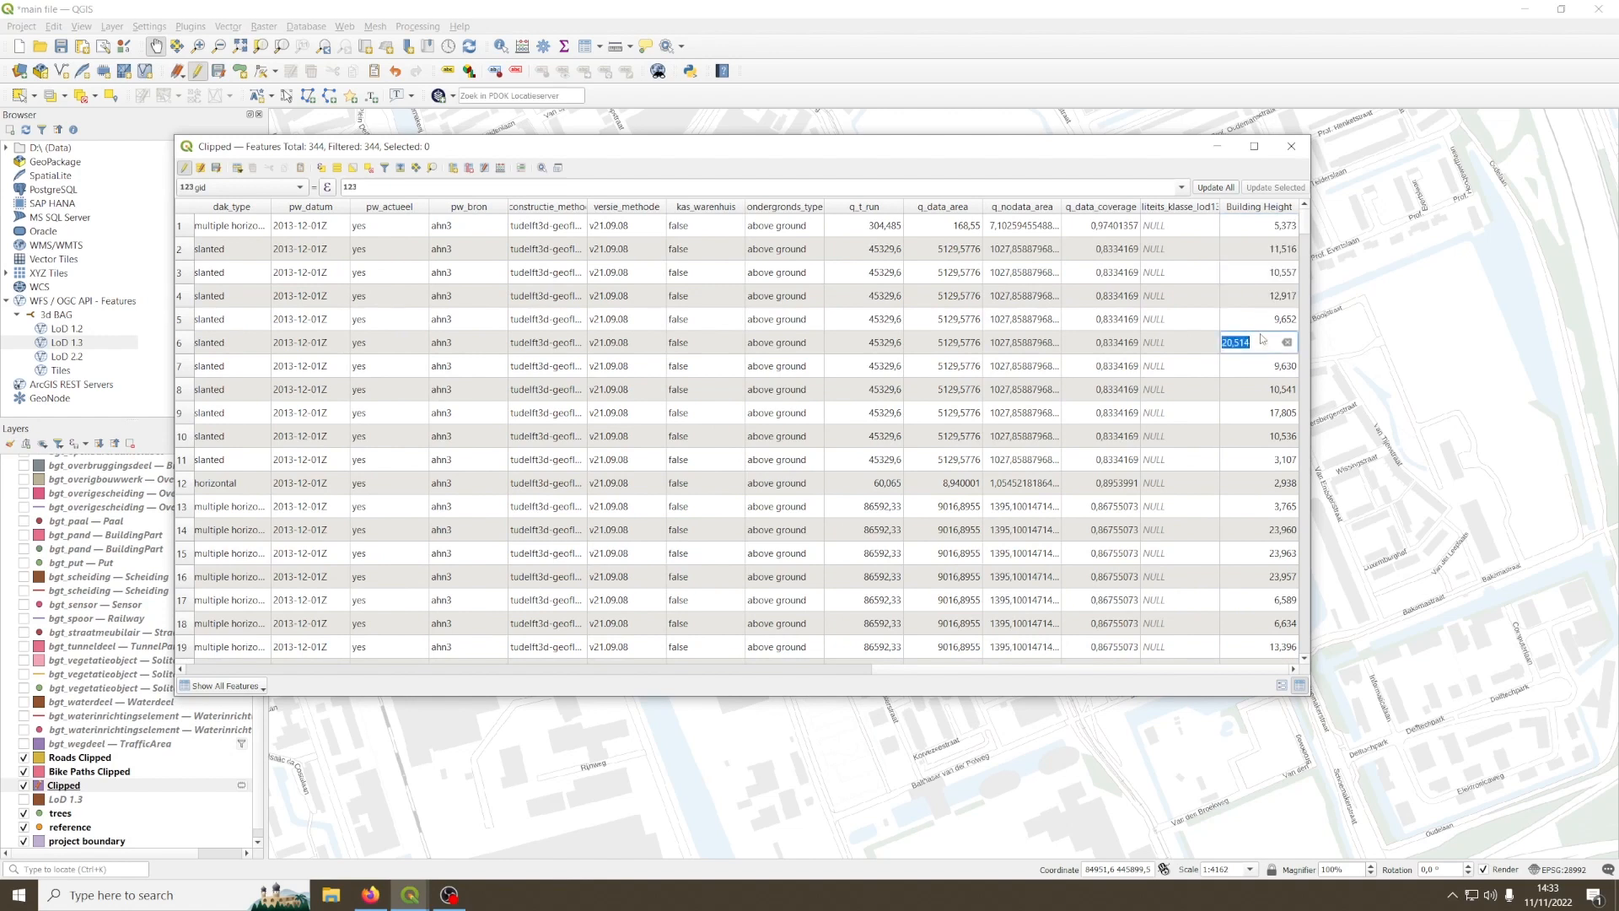
pyautogui.click(1262, 460)
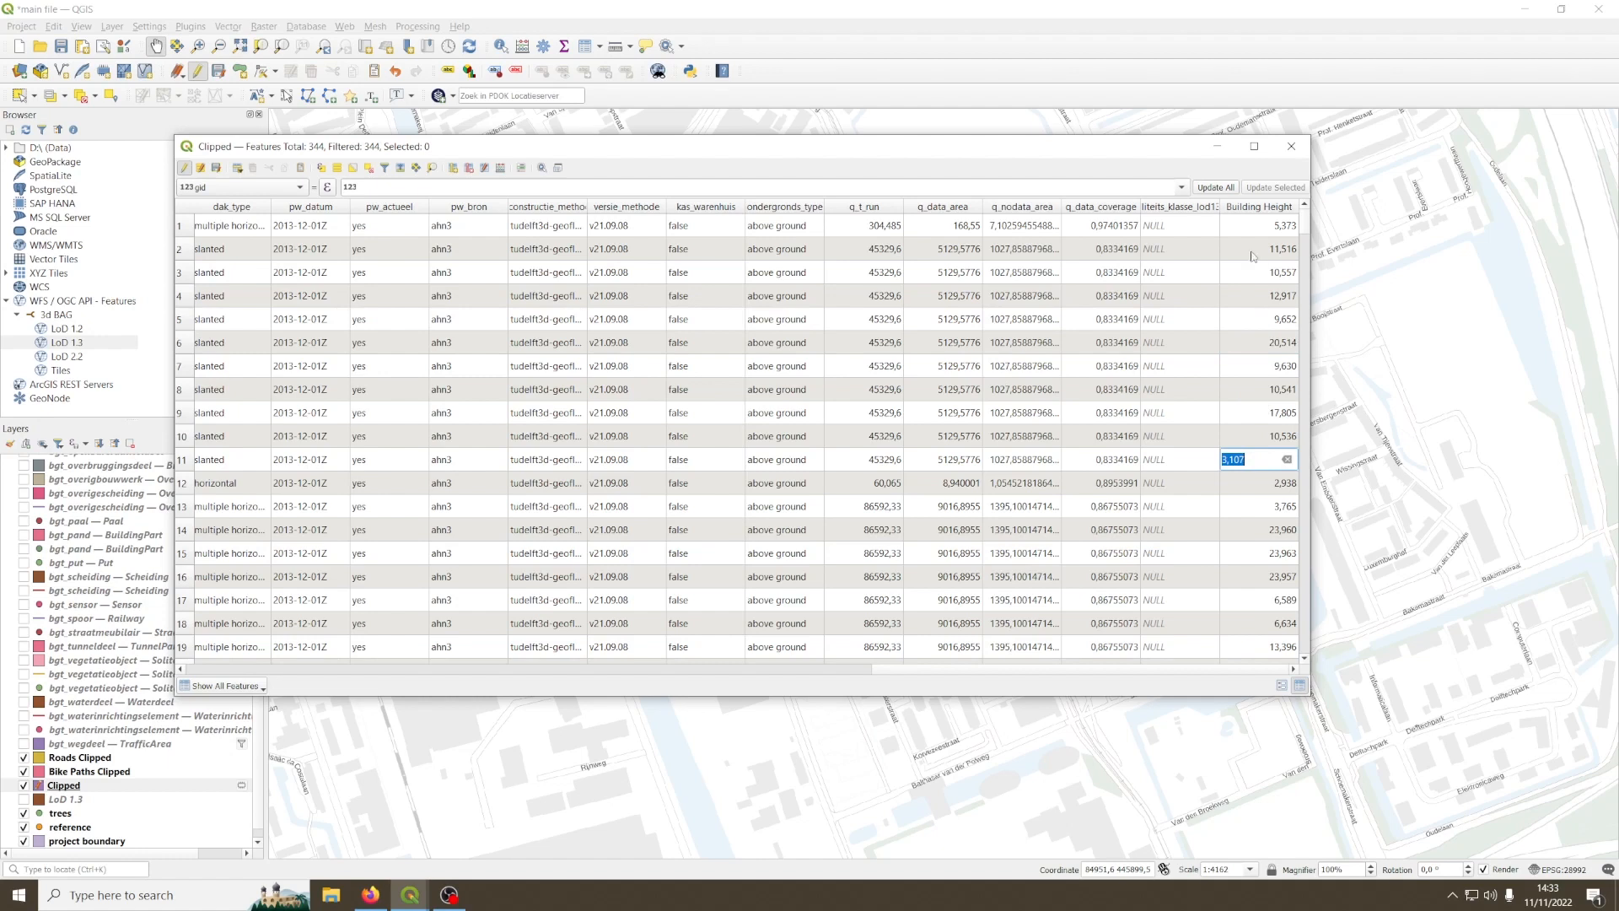
# Step: Stop editing the Clipped layer, save its changes and close the attribute table
pyautogui.click(184, 169)
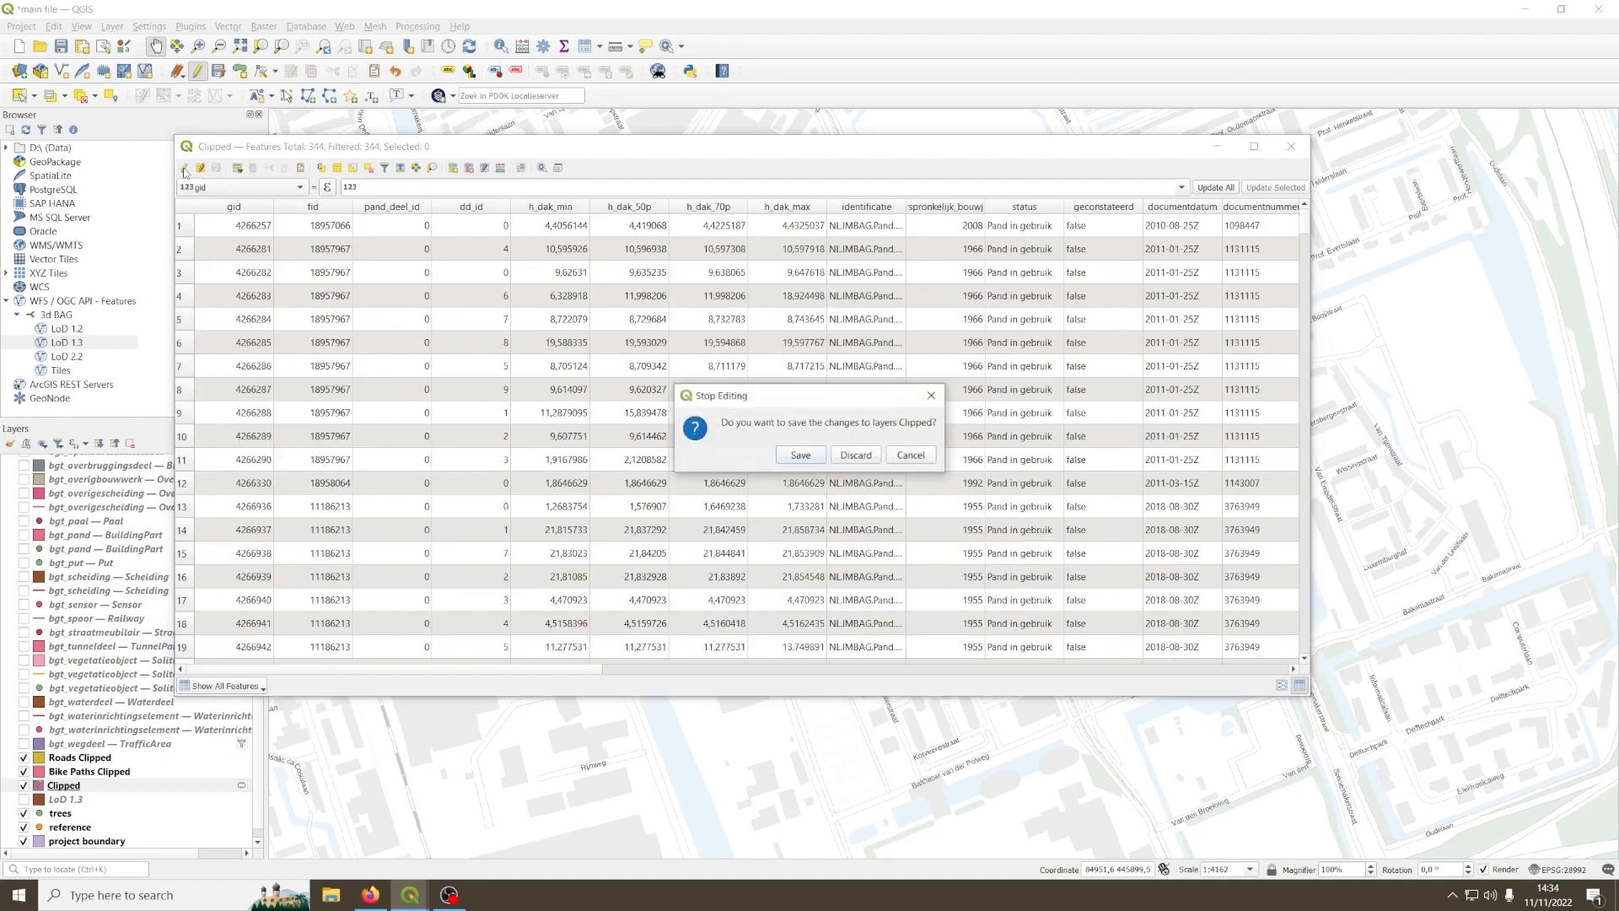
pyautogui.click(801, 457)
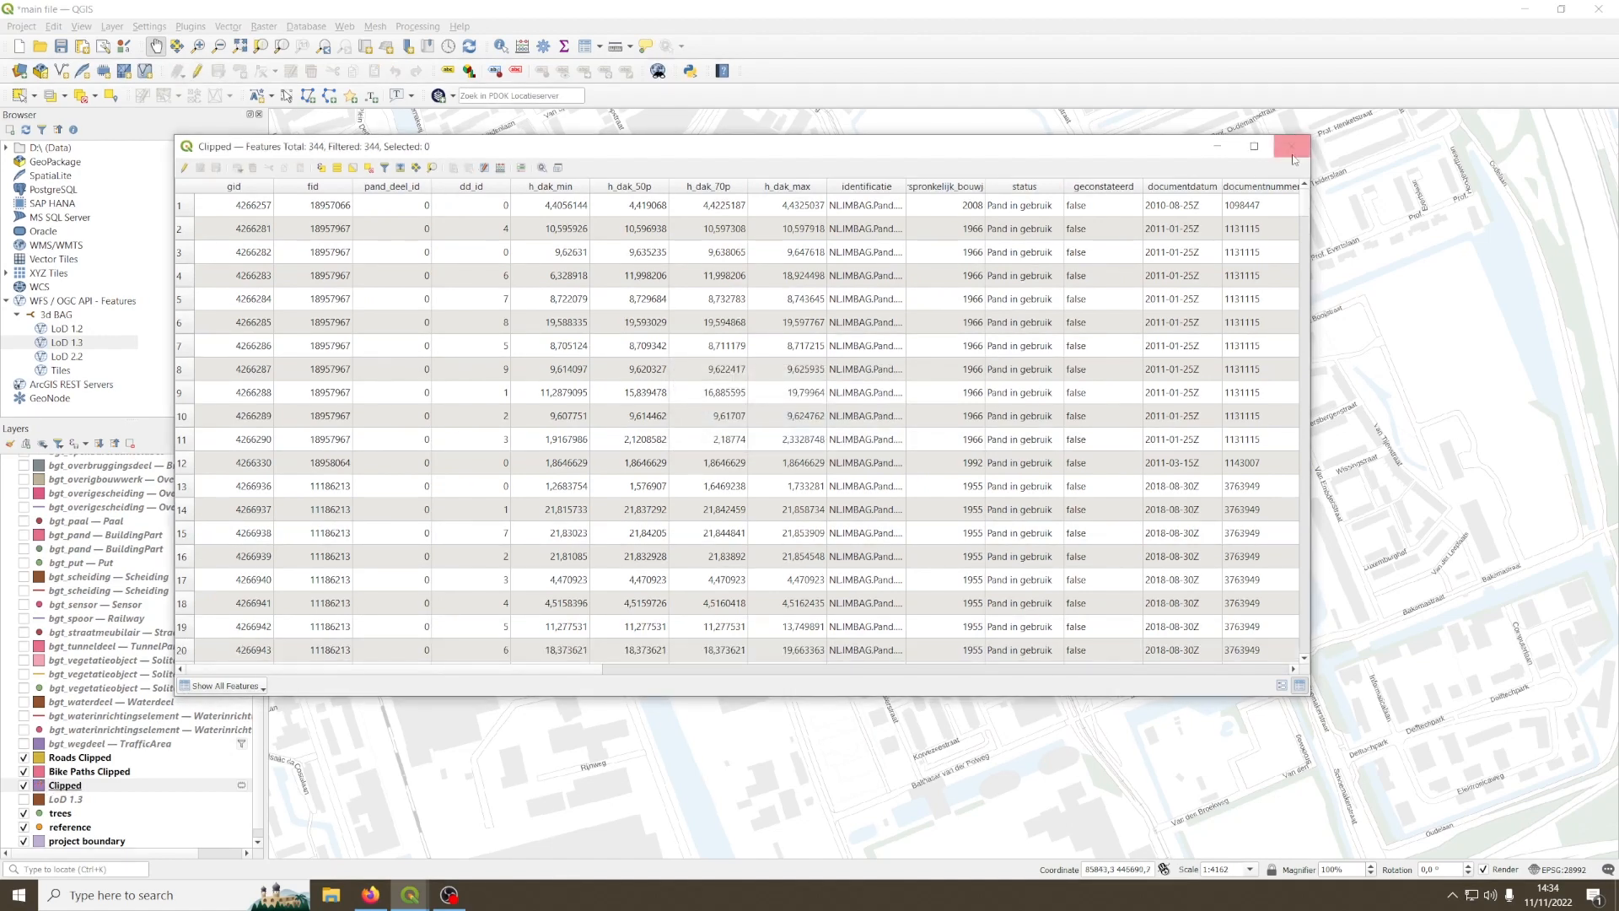
pyautogui.click(1292, 148)
# Step: Find the Set Z value algorithm in the Processing Toolbox by searching for "z value", and open it
pyautogui.moveTo(941, 399); pyautogui.dragTo(910, 419)
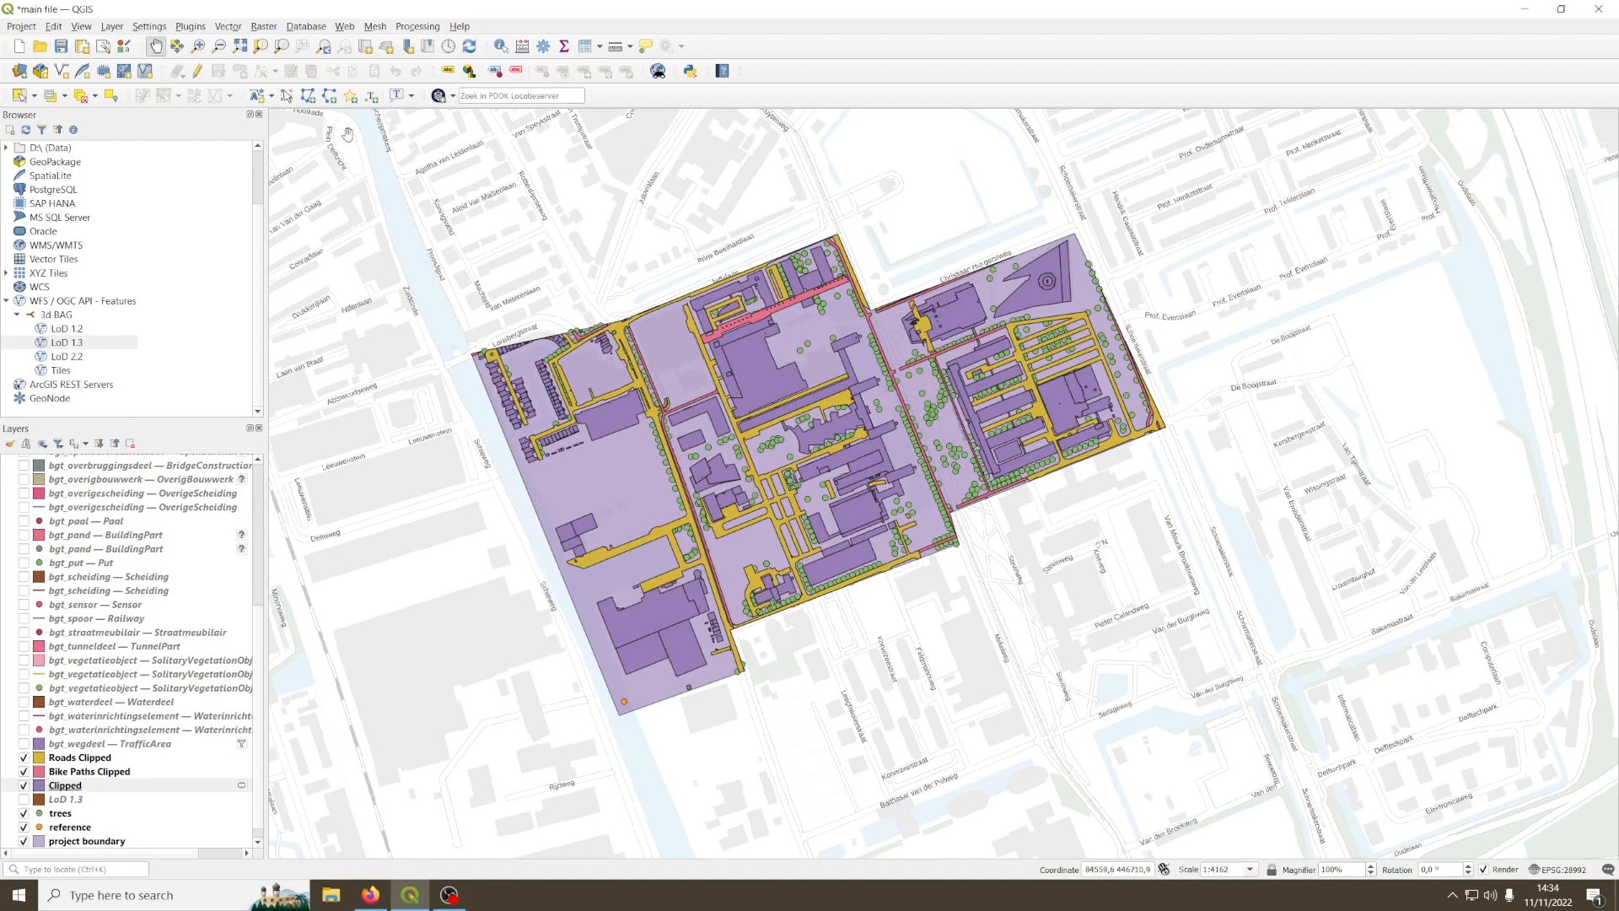
pyautogui.click(416, 27)
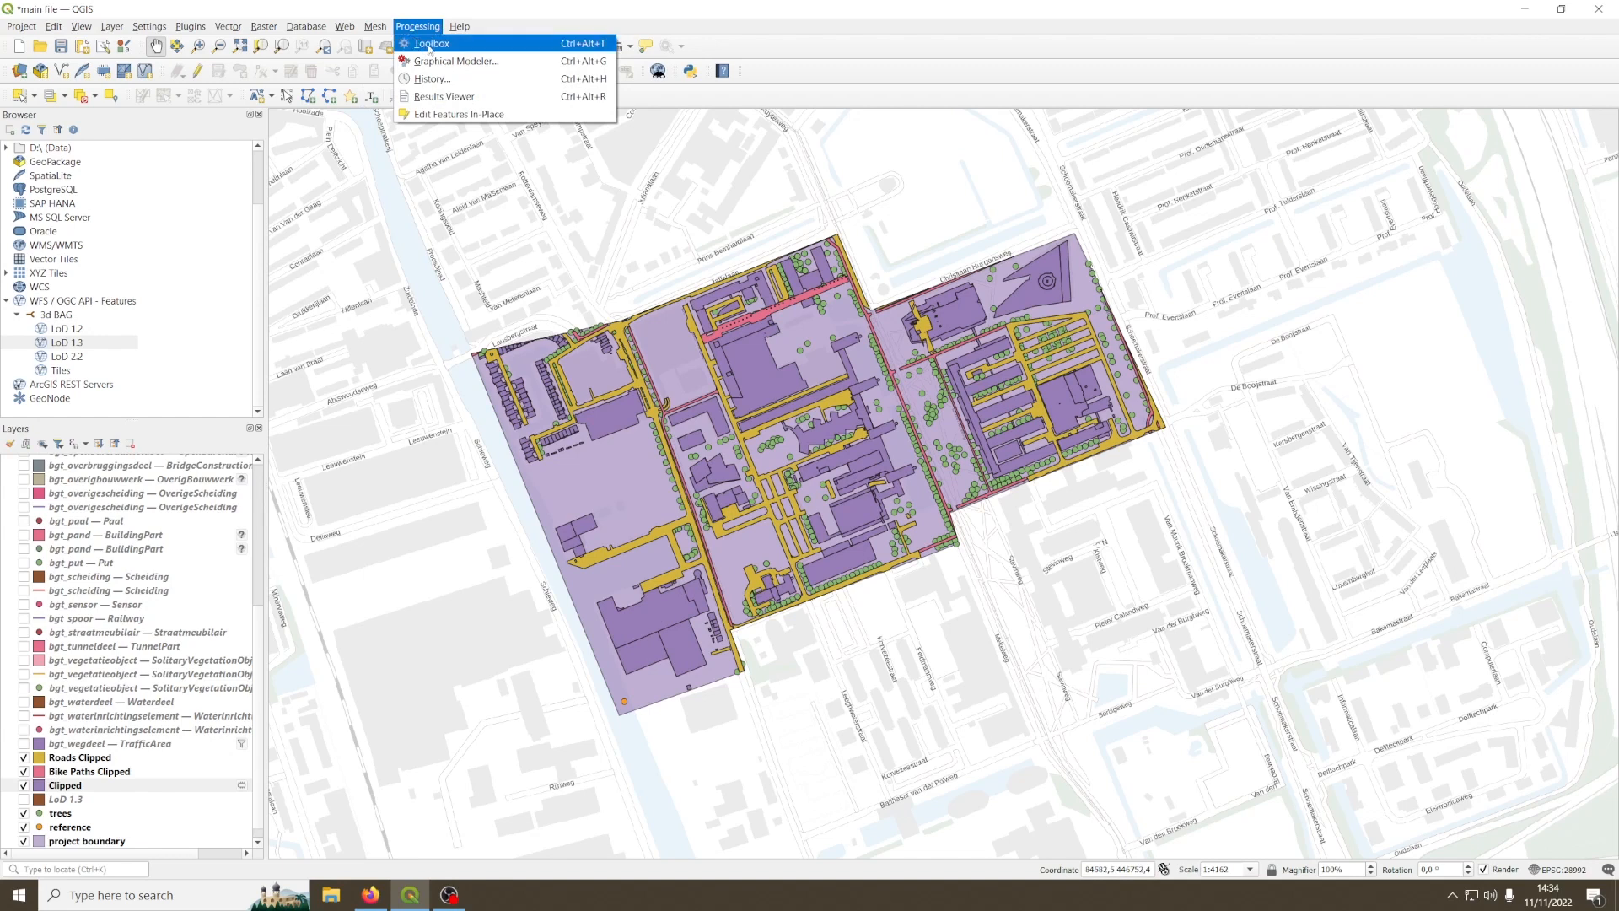
pyautogui.click(417, 44)
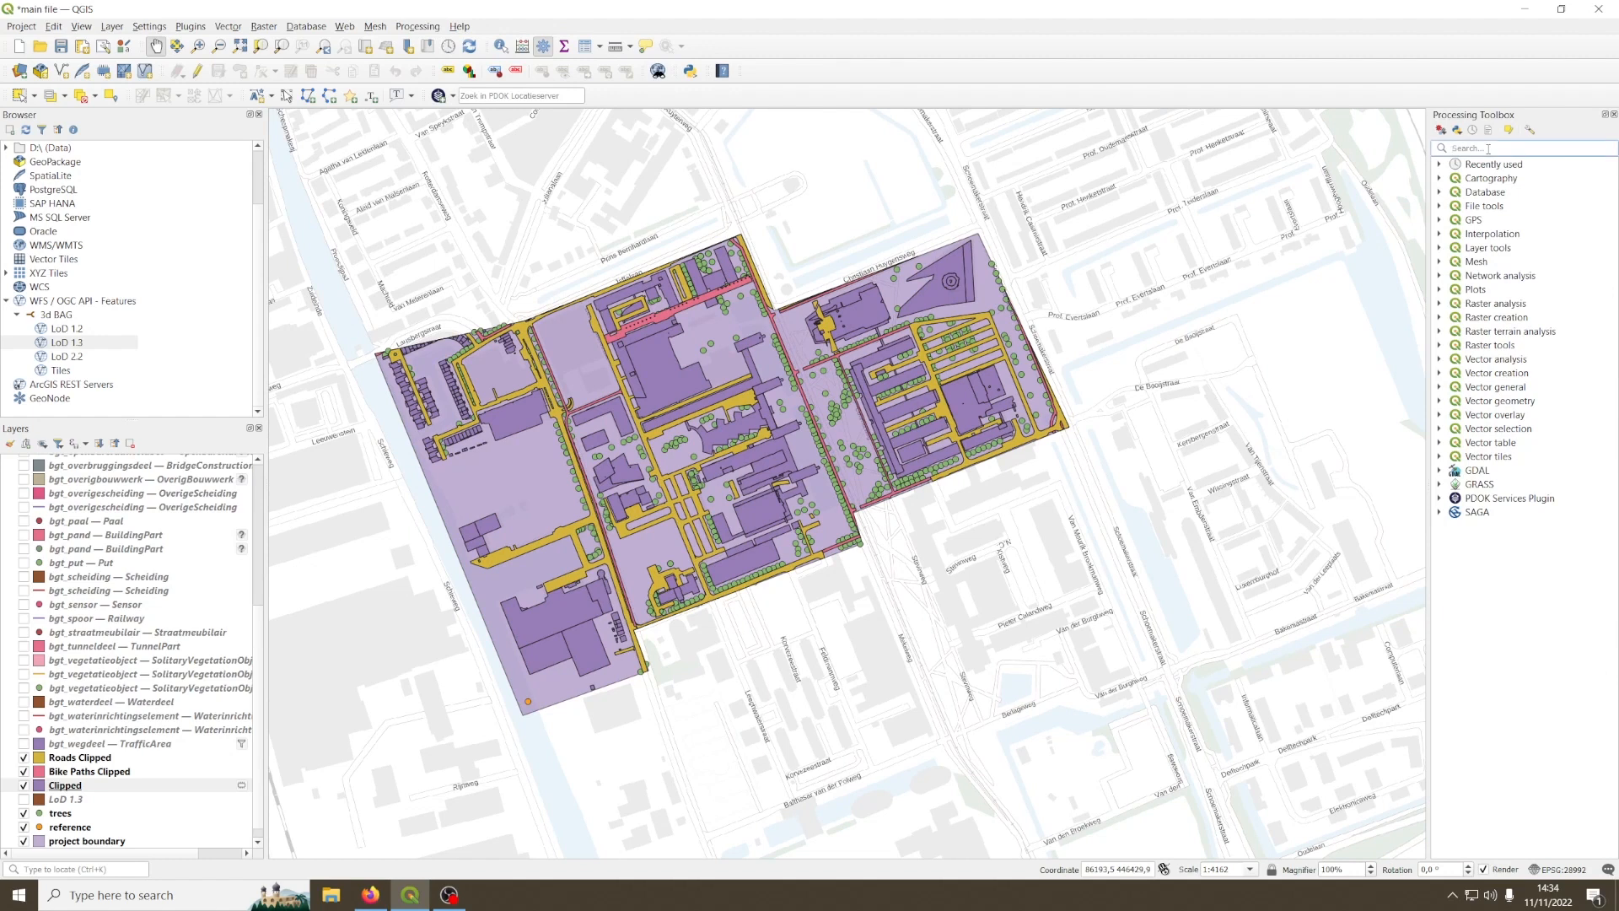
pyautogui.write('z value')
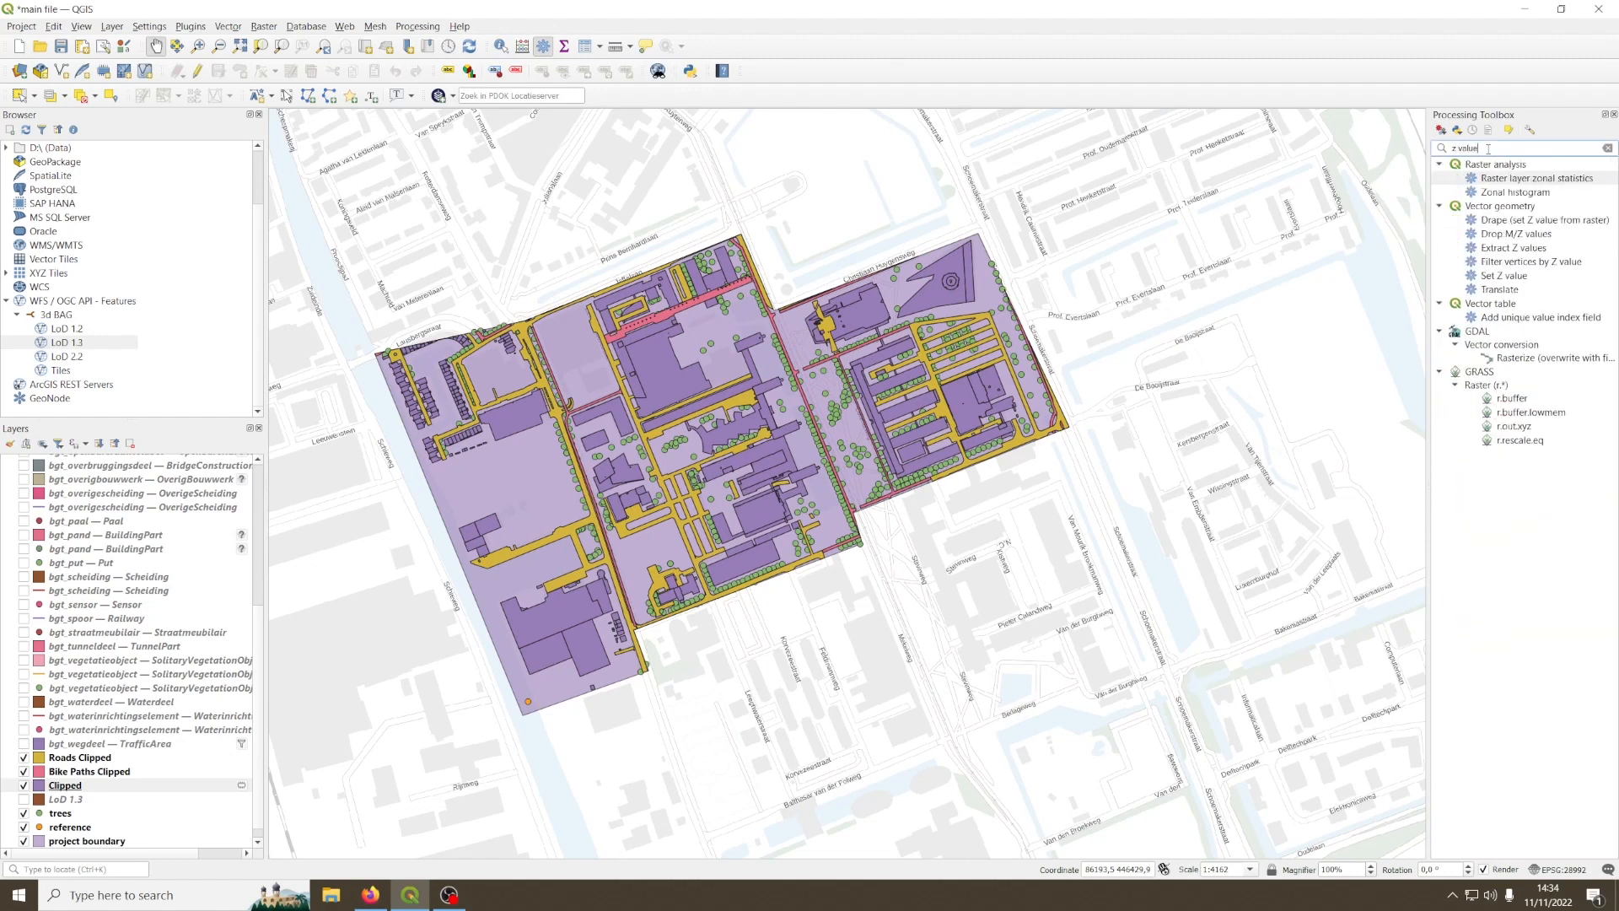
pyautogui.click(1503, 276)
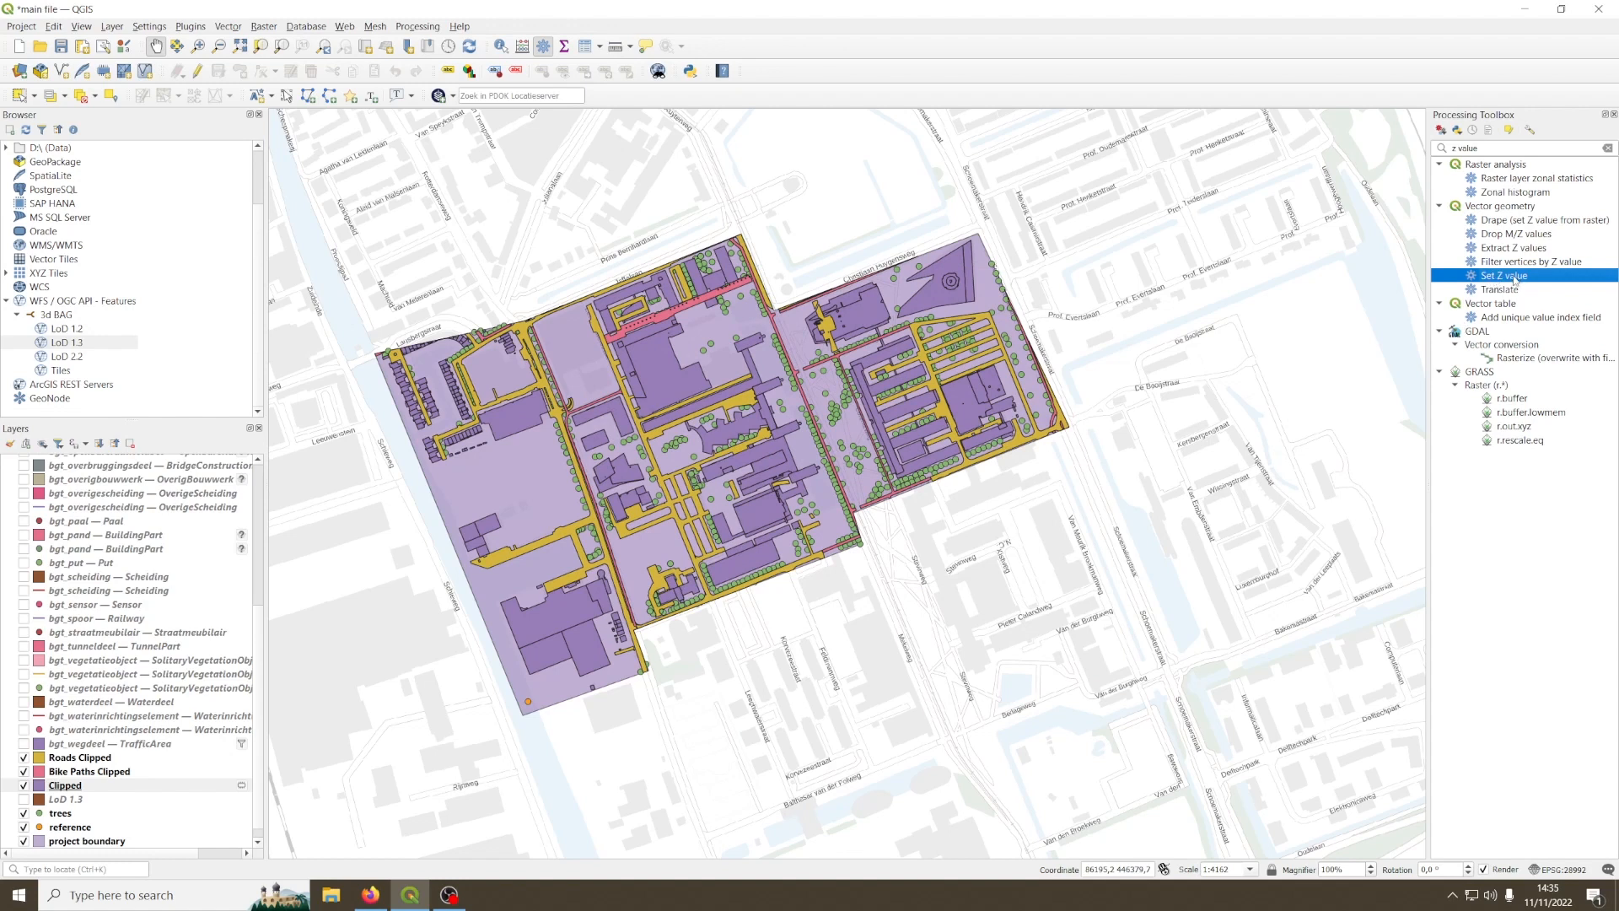
pyautogui.doubleClick(1500, 278)
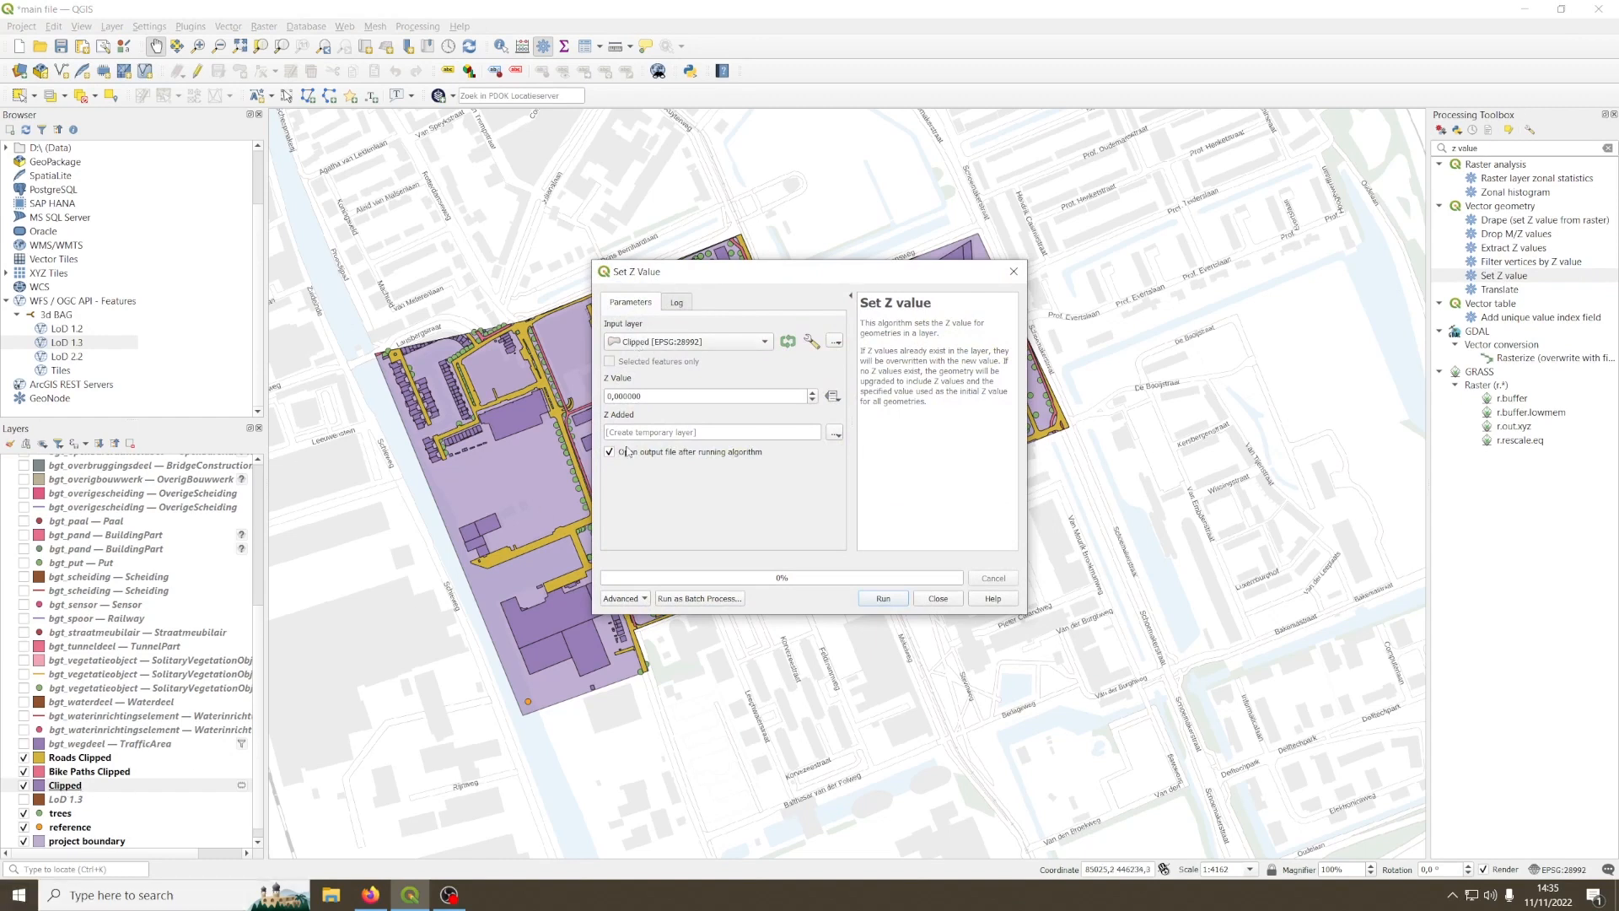
# Step: Run Set Z value on the Clipped layer with the Z value taken from the Building Height field, as a temporary layer
pyautogui.click(833, 396)
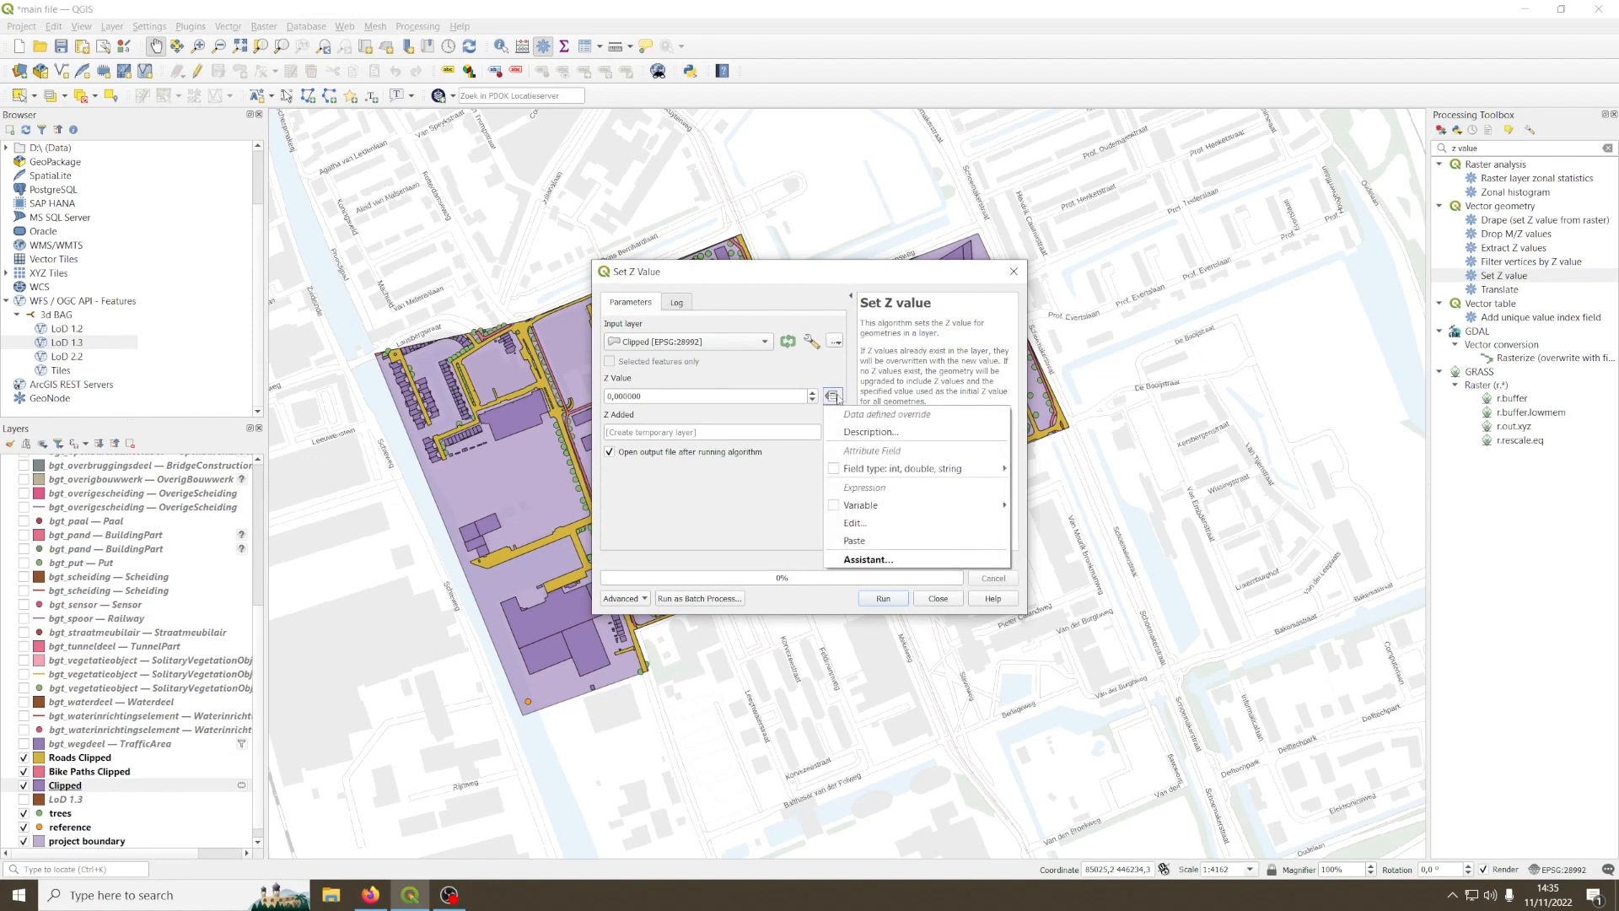
pyautogui.moveTo(925, 471)
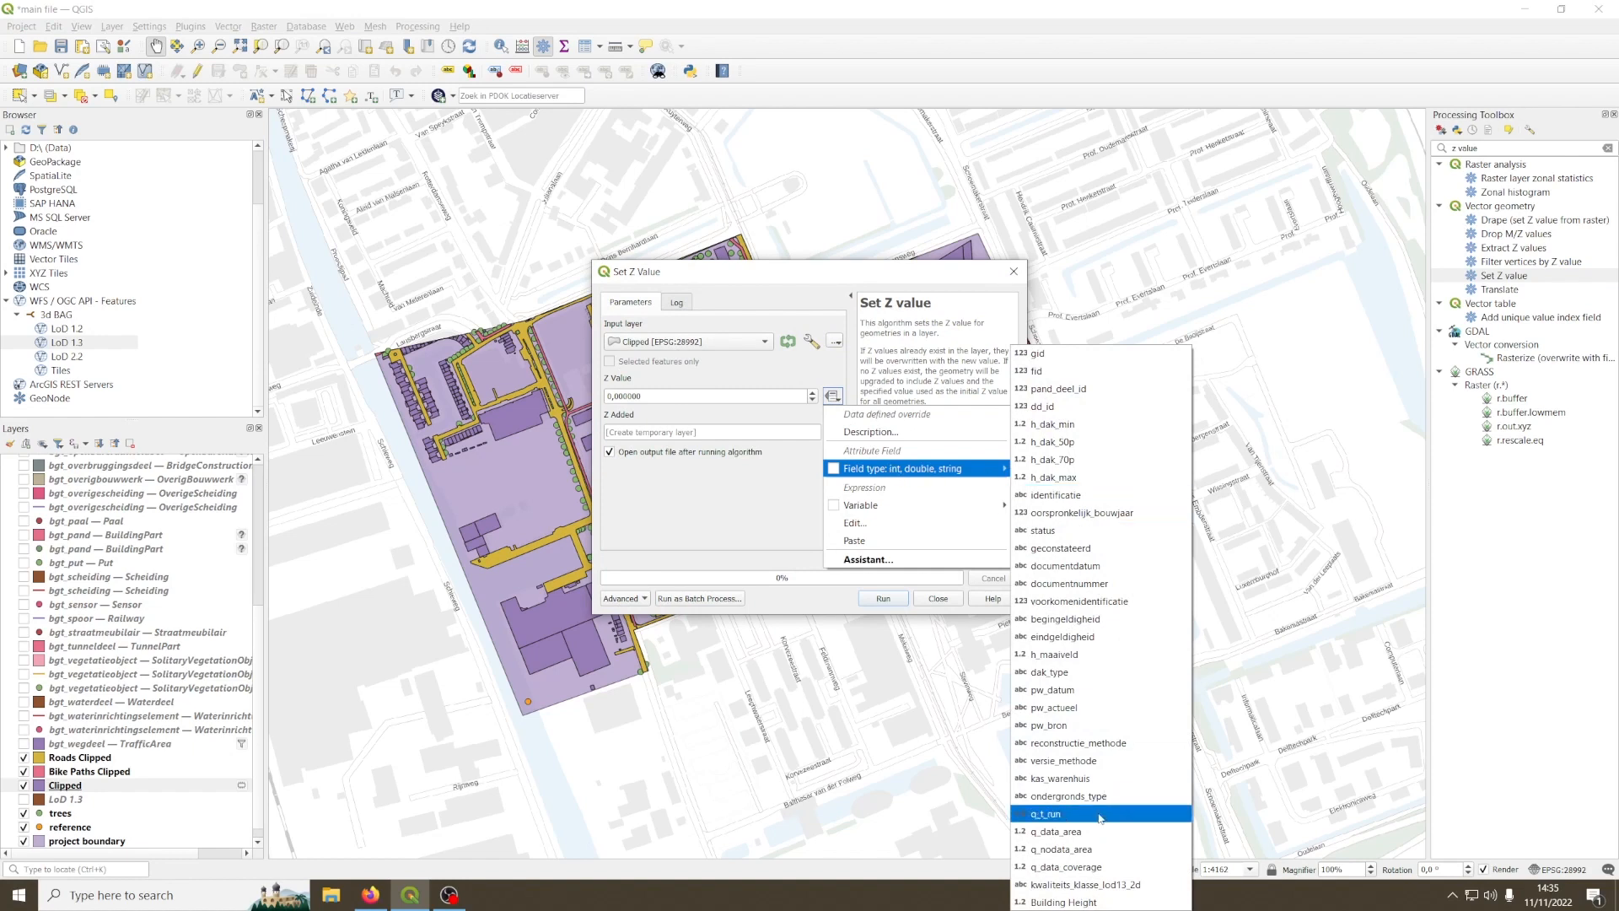
pyautogui.click(1065, 902)
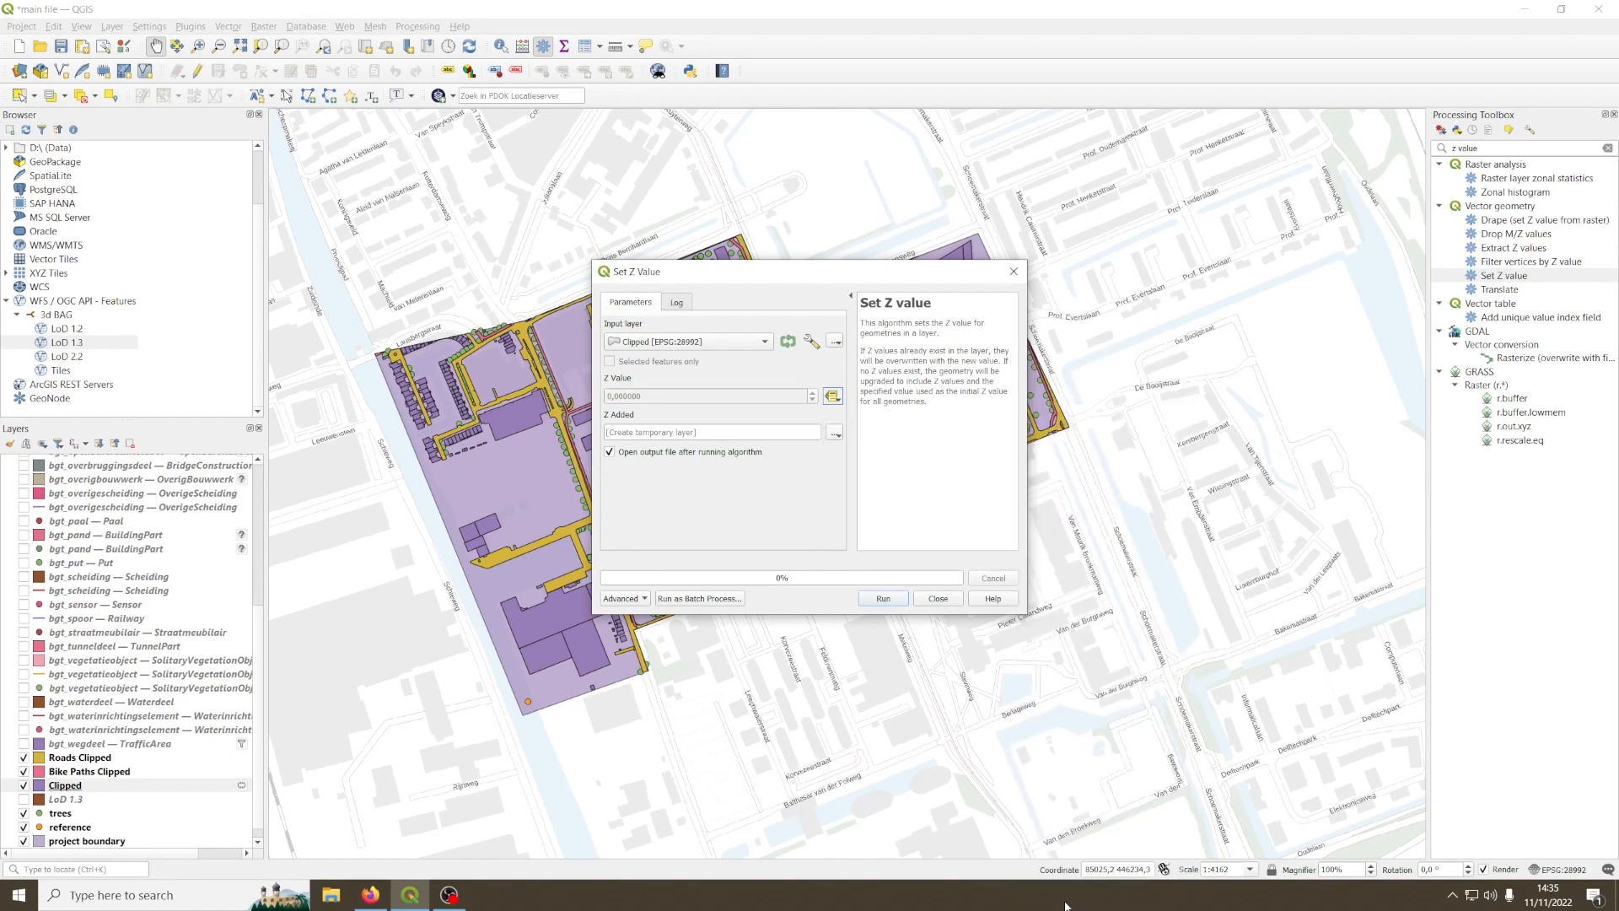
pyautogui.click(882, 598)
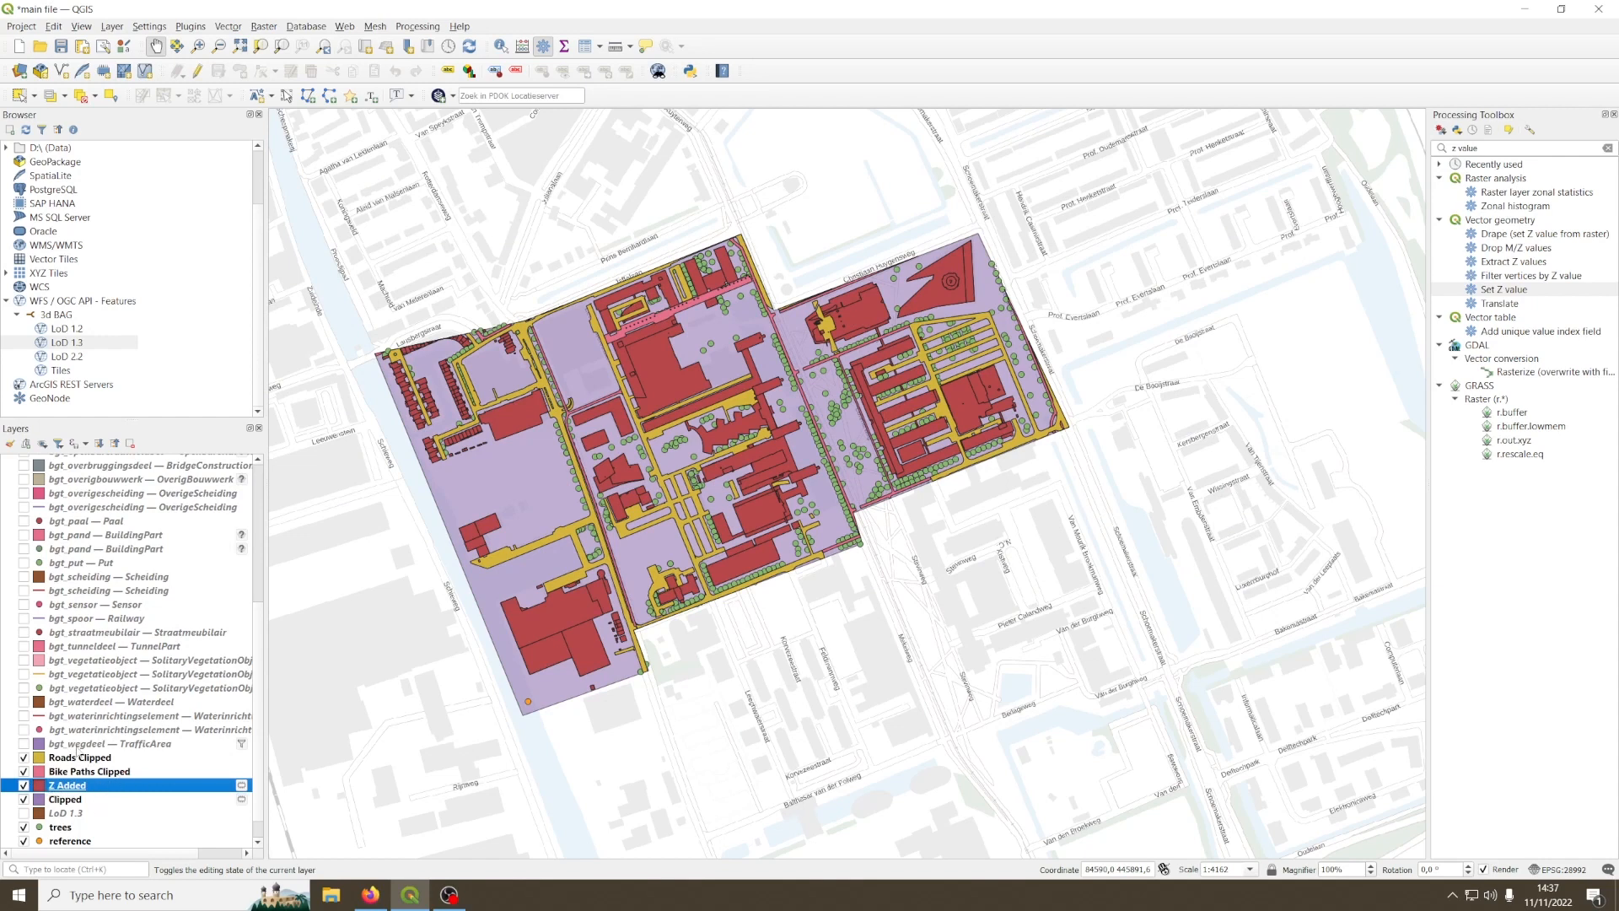
# Step: Open the attribute table of the Z Added layer and turn on editing
pyautogui.rightClick(69, 791)
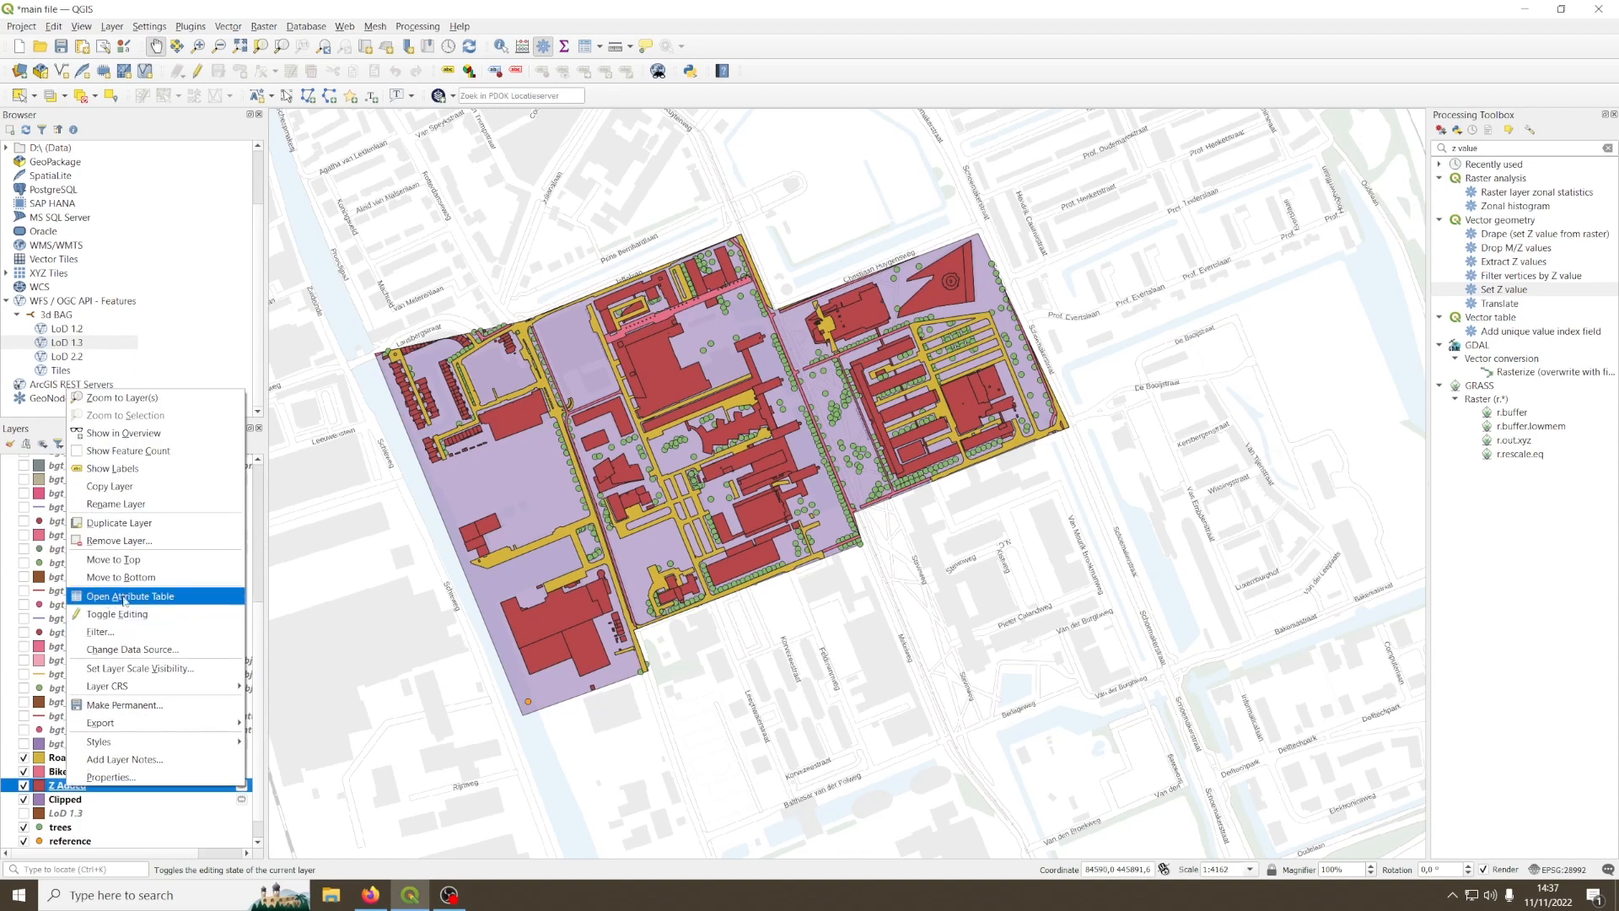
pyautogui.click(135, 599)
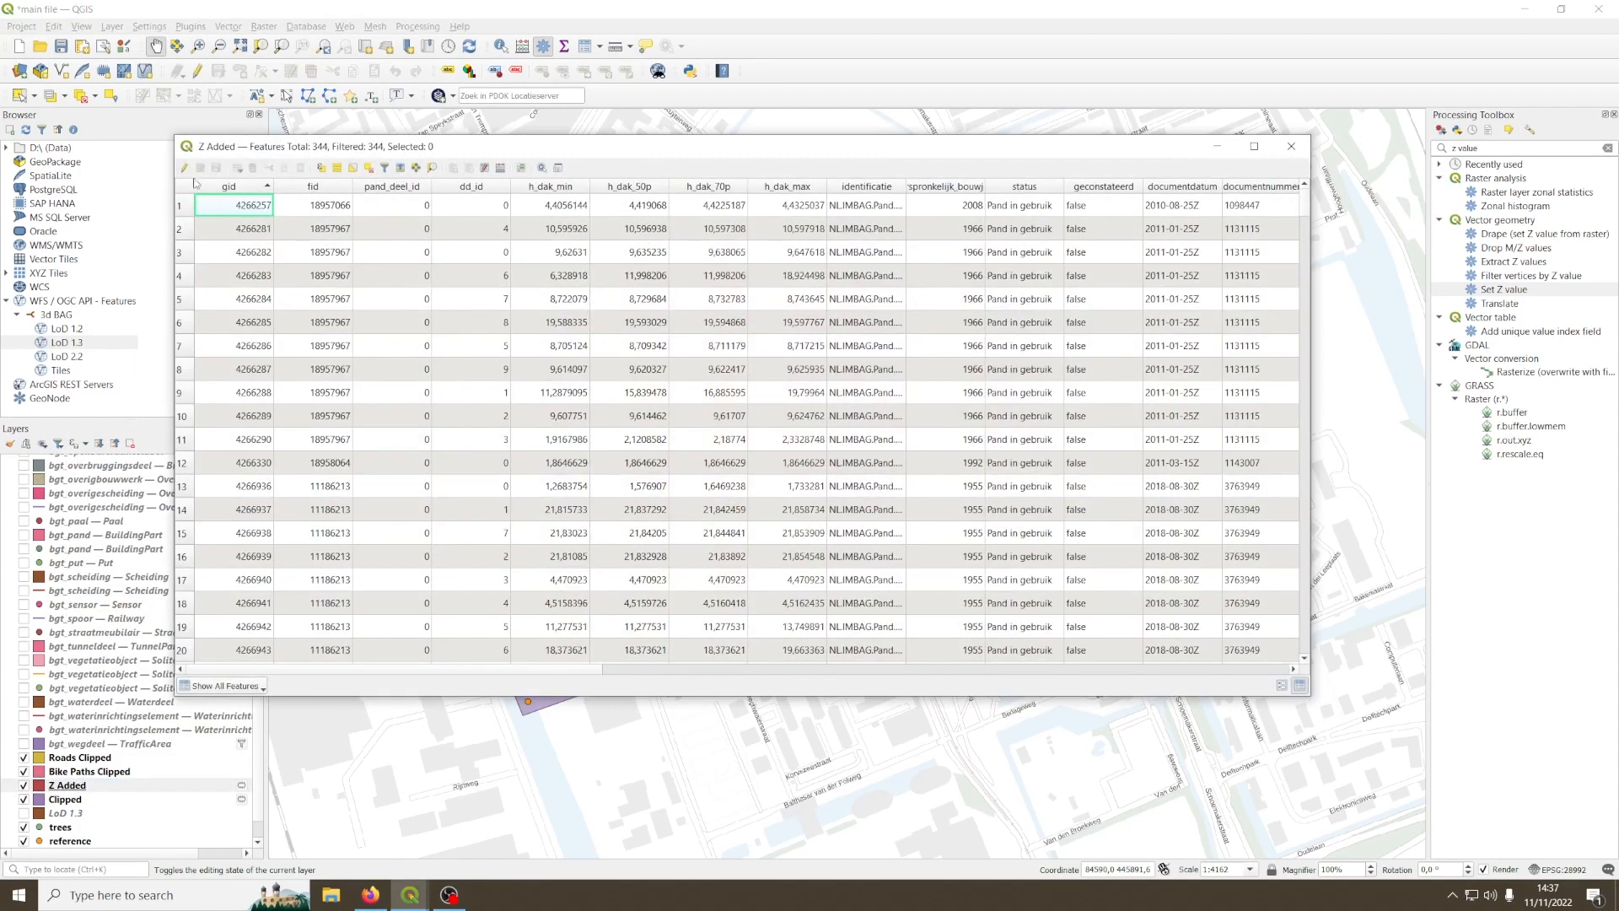
pyautogui.click(184, 168)
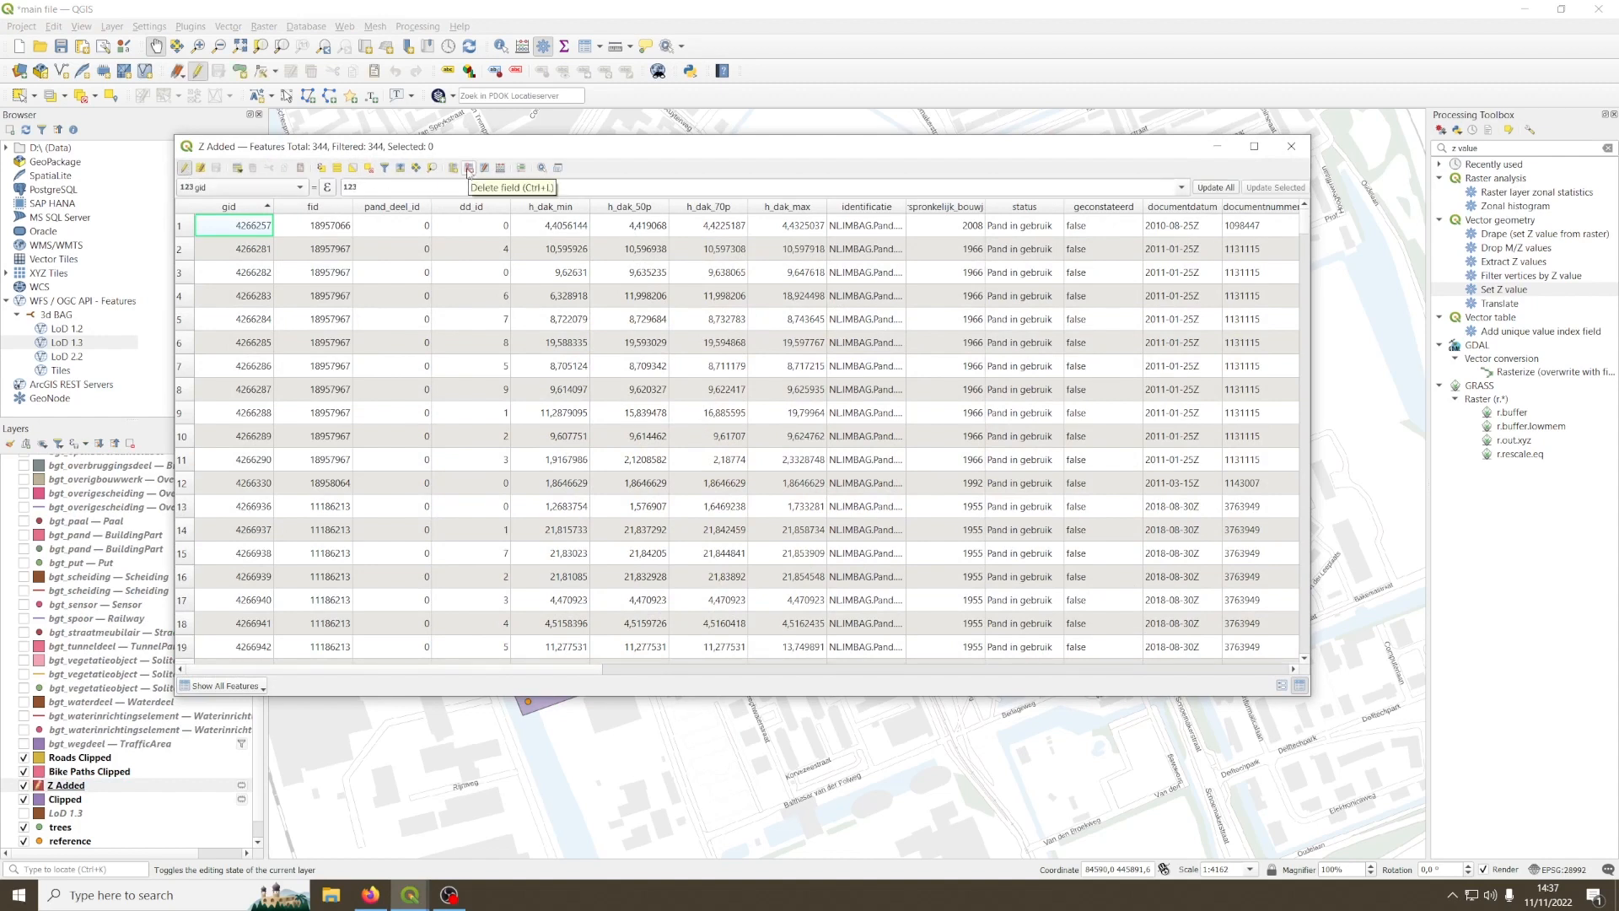
# Step: Delete all fields of the Z Added layer except Building Height
pyautogui.click(469, 169)
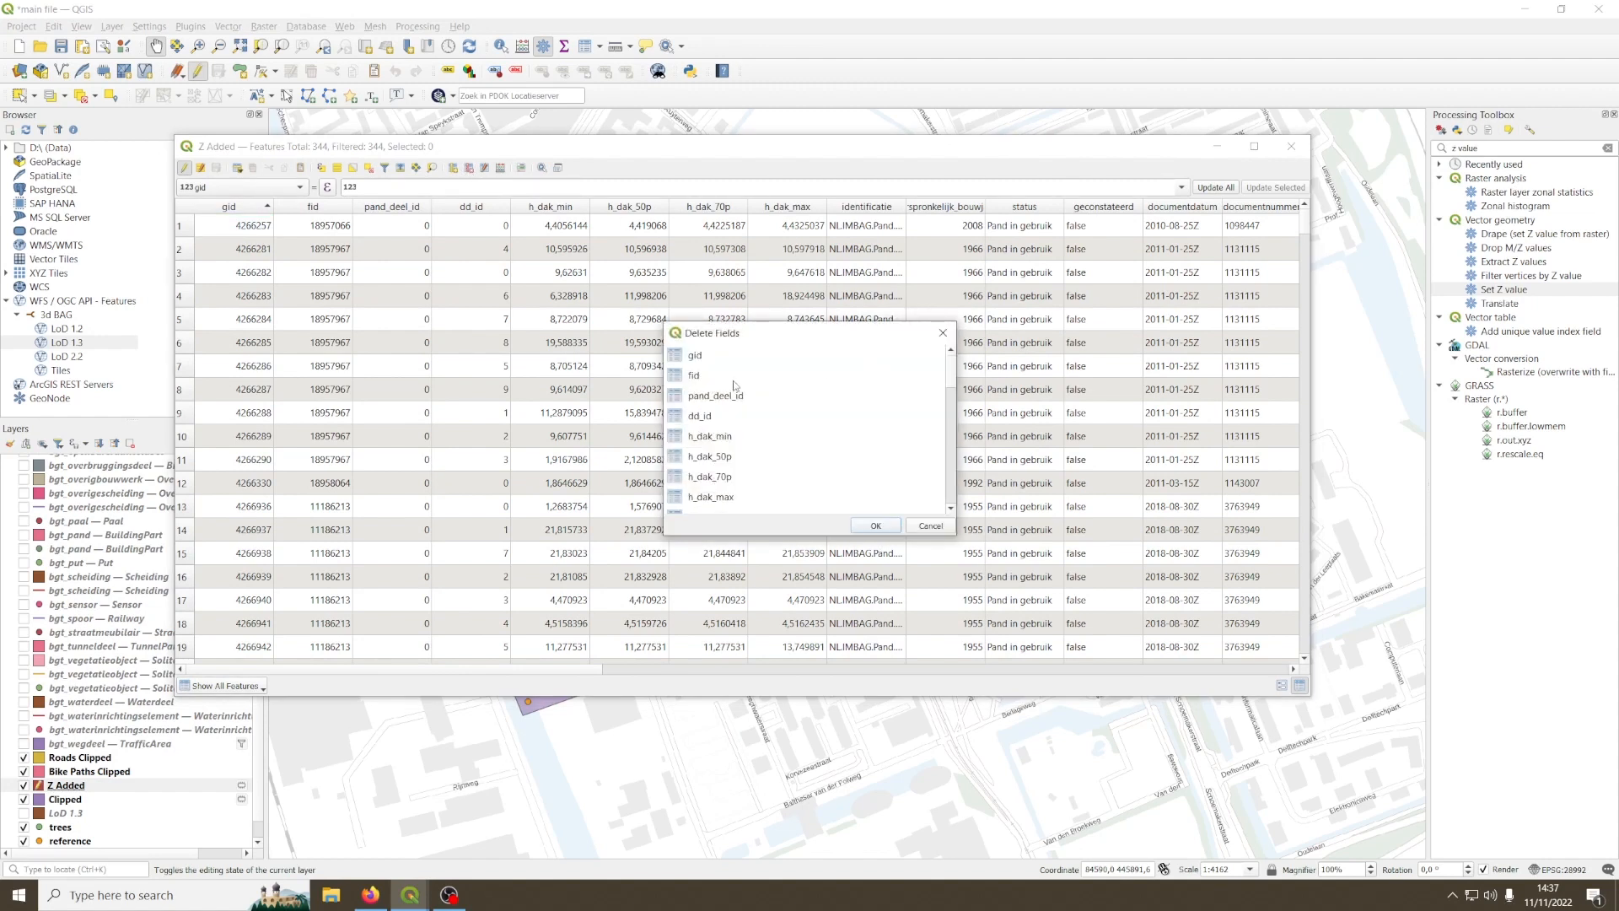
pyautogui.click(699, 399)
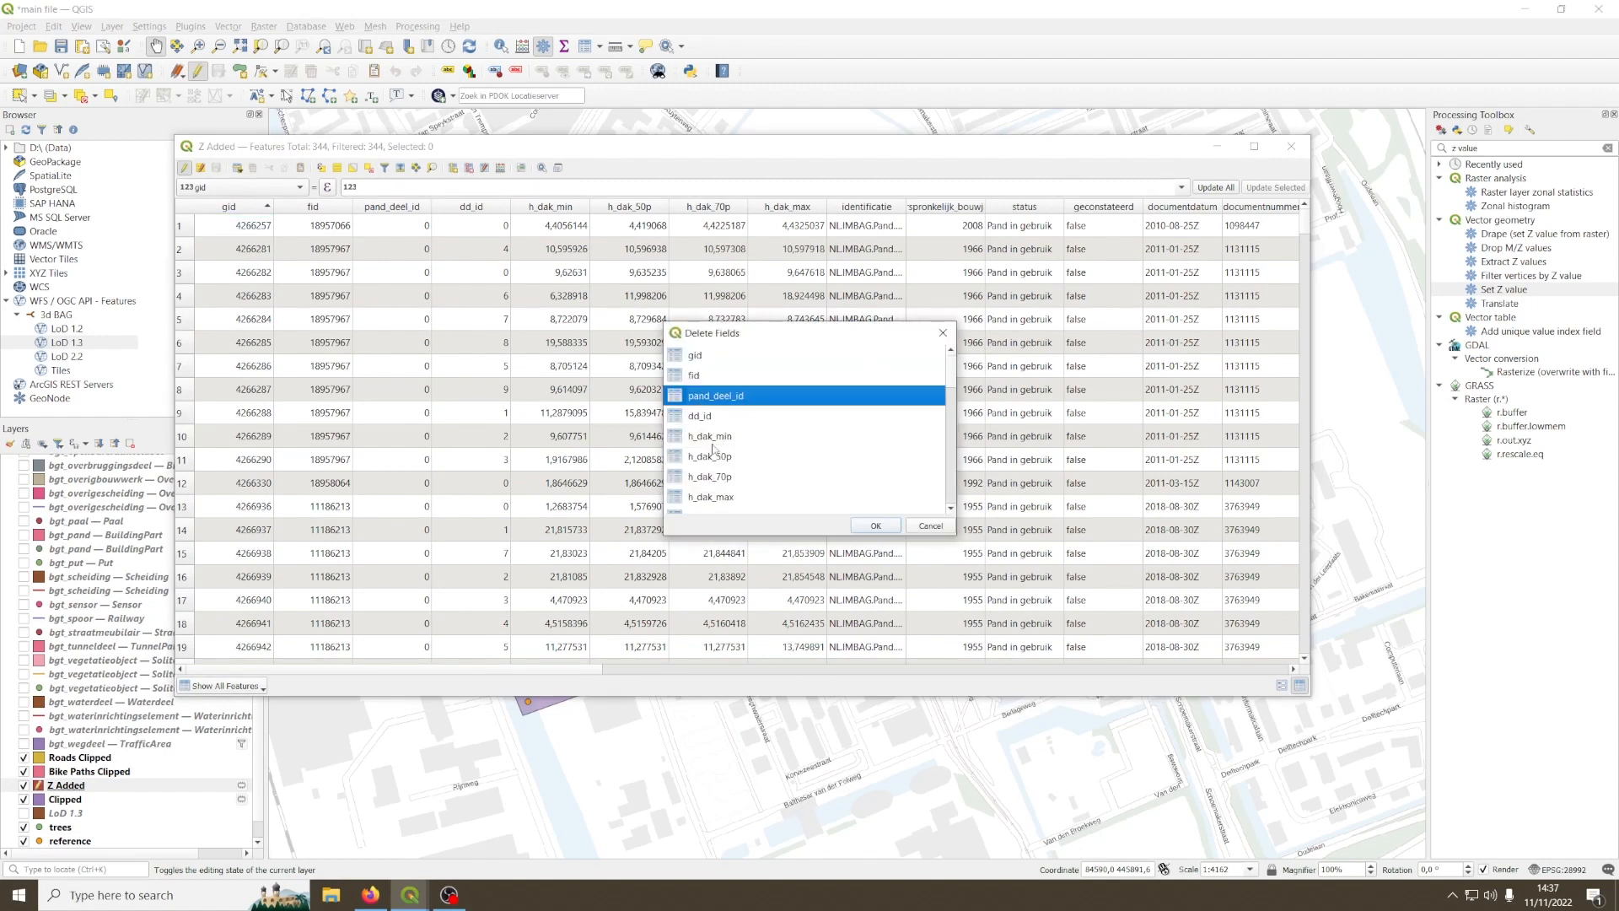
pyautogui.hotkey('ctrl', 'a')
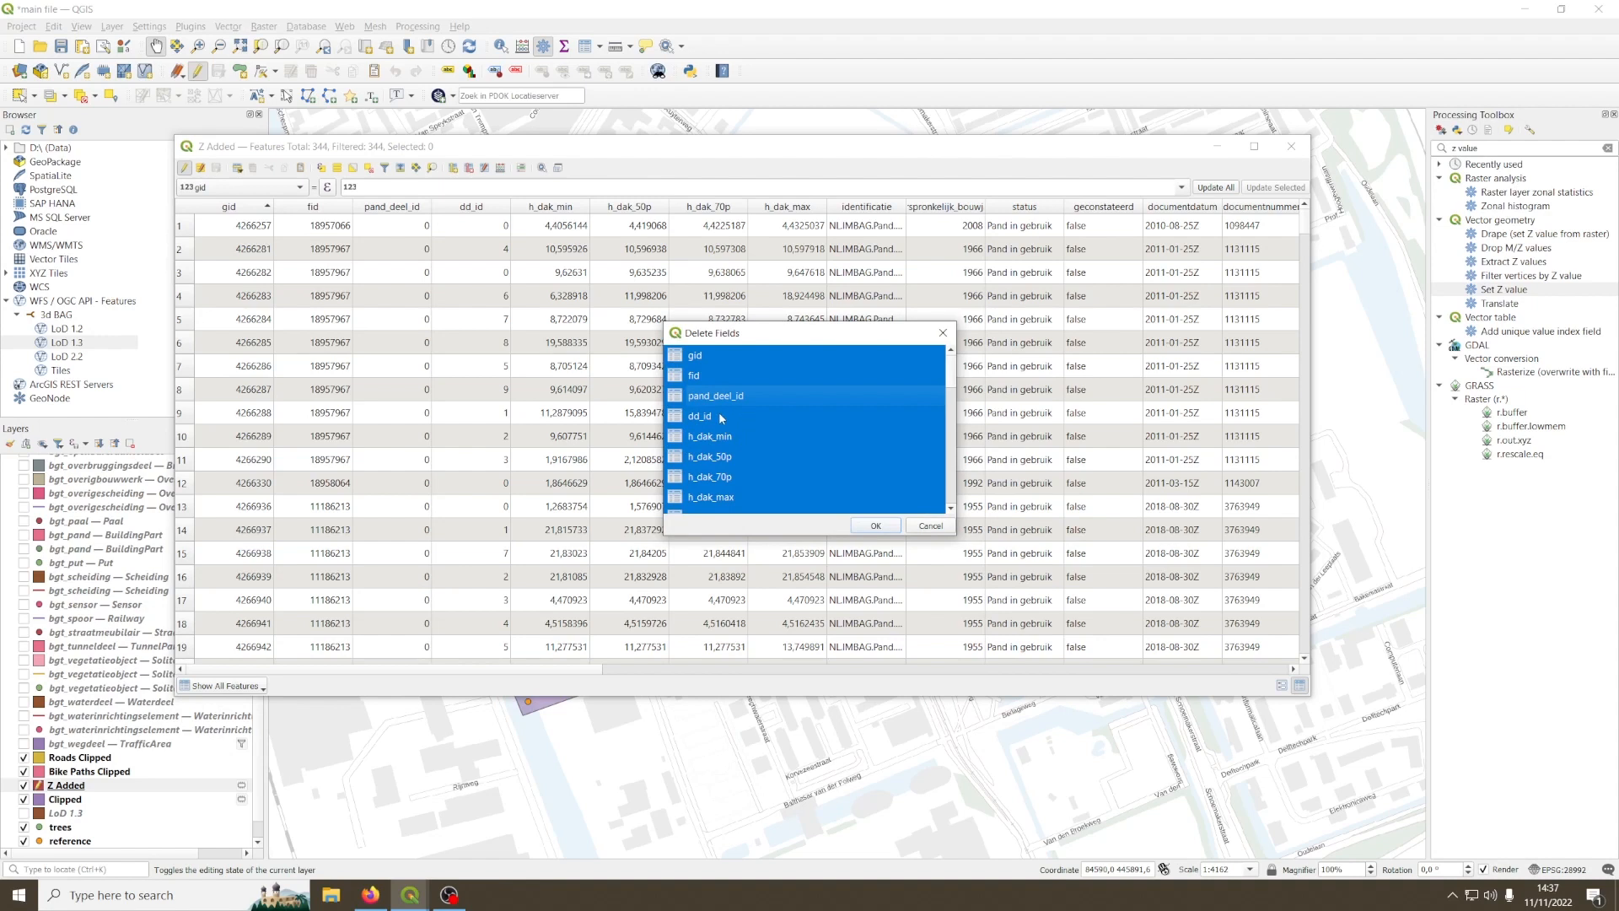
pyautogui.scroll(-10, 722, 419)
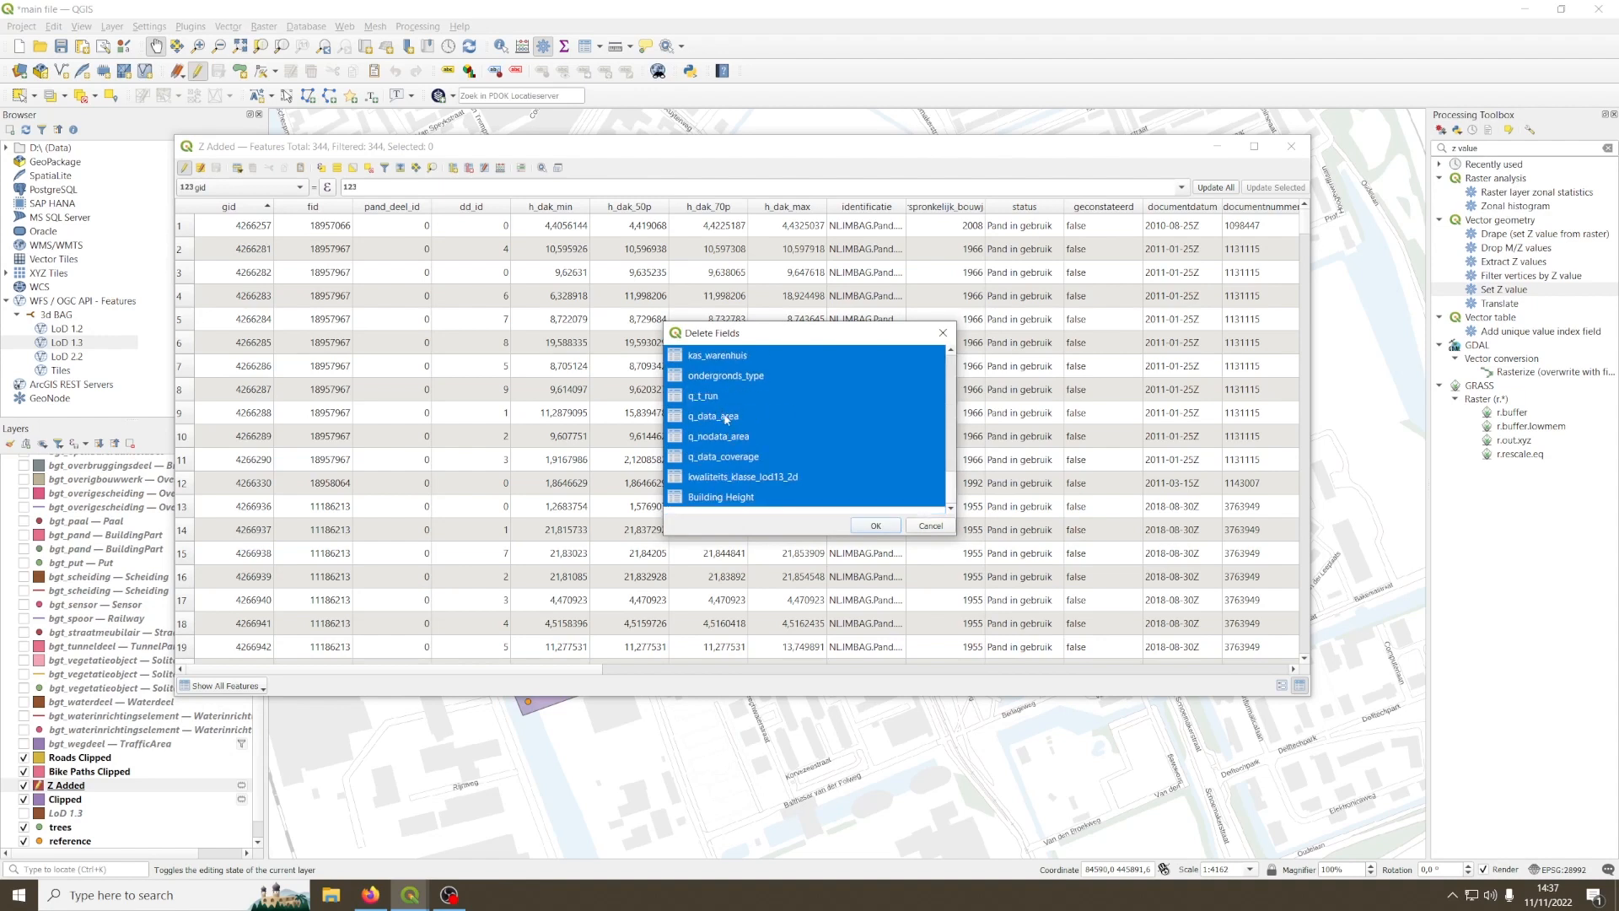
pyautogui.keyDown('ctrl'); pyautogui.click(713, 499); pyautogui.keyUp('ctrl')
pyautogui.click(877, 526)
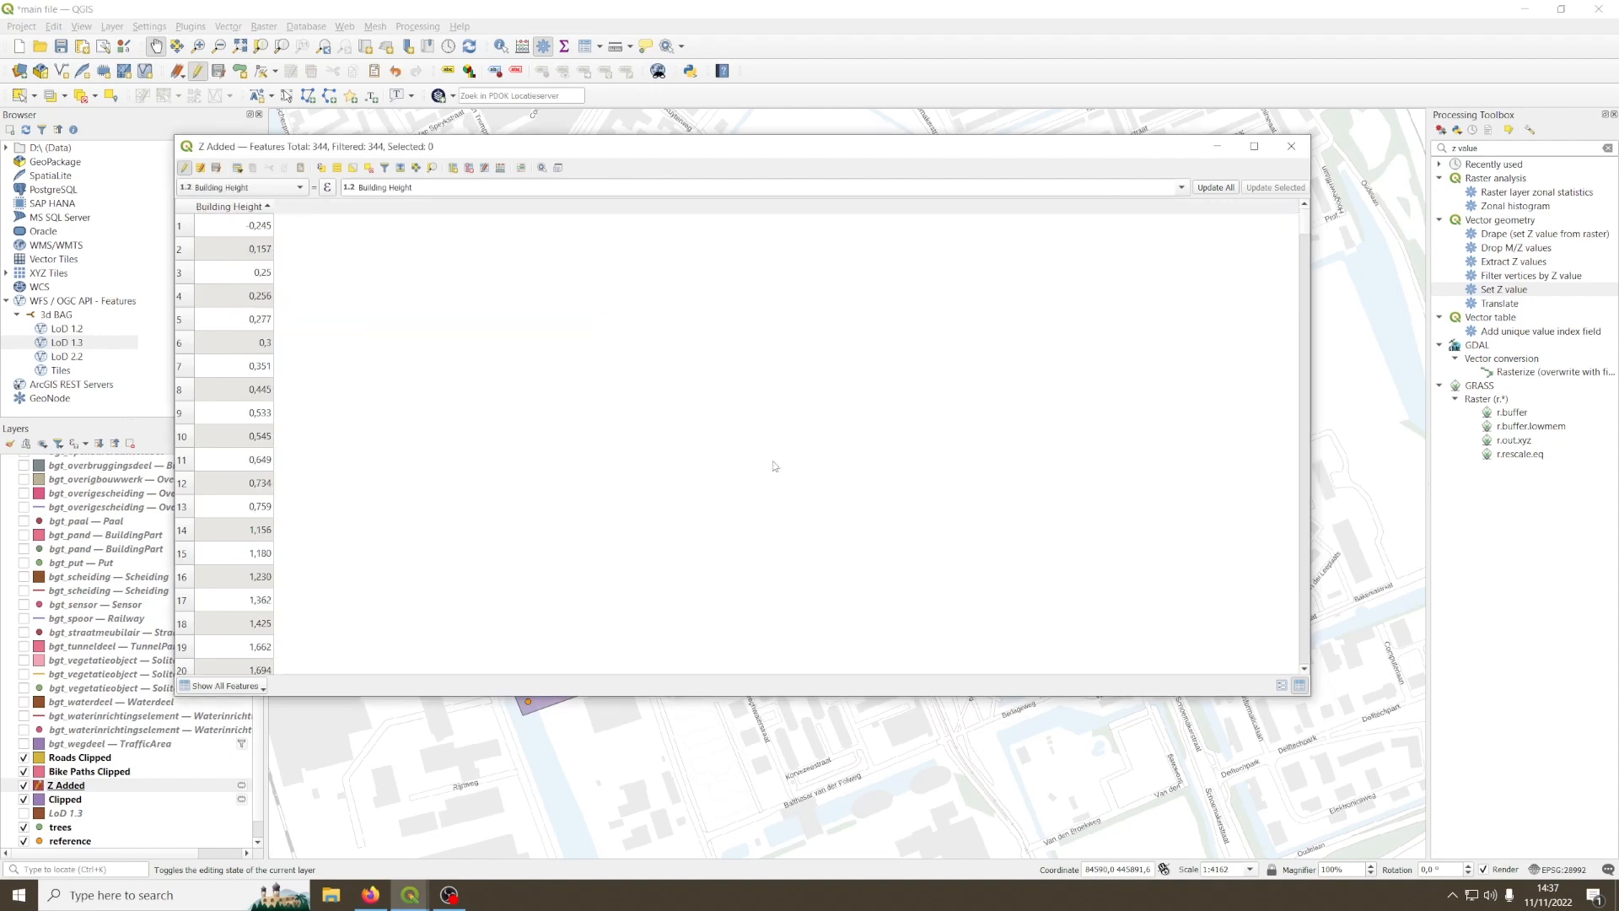
# Step: Stop editing the Z Added layer with its changes saved, and close its attribute table
pyautogui.click(184, 169)
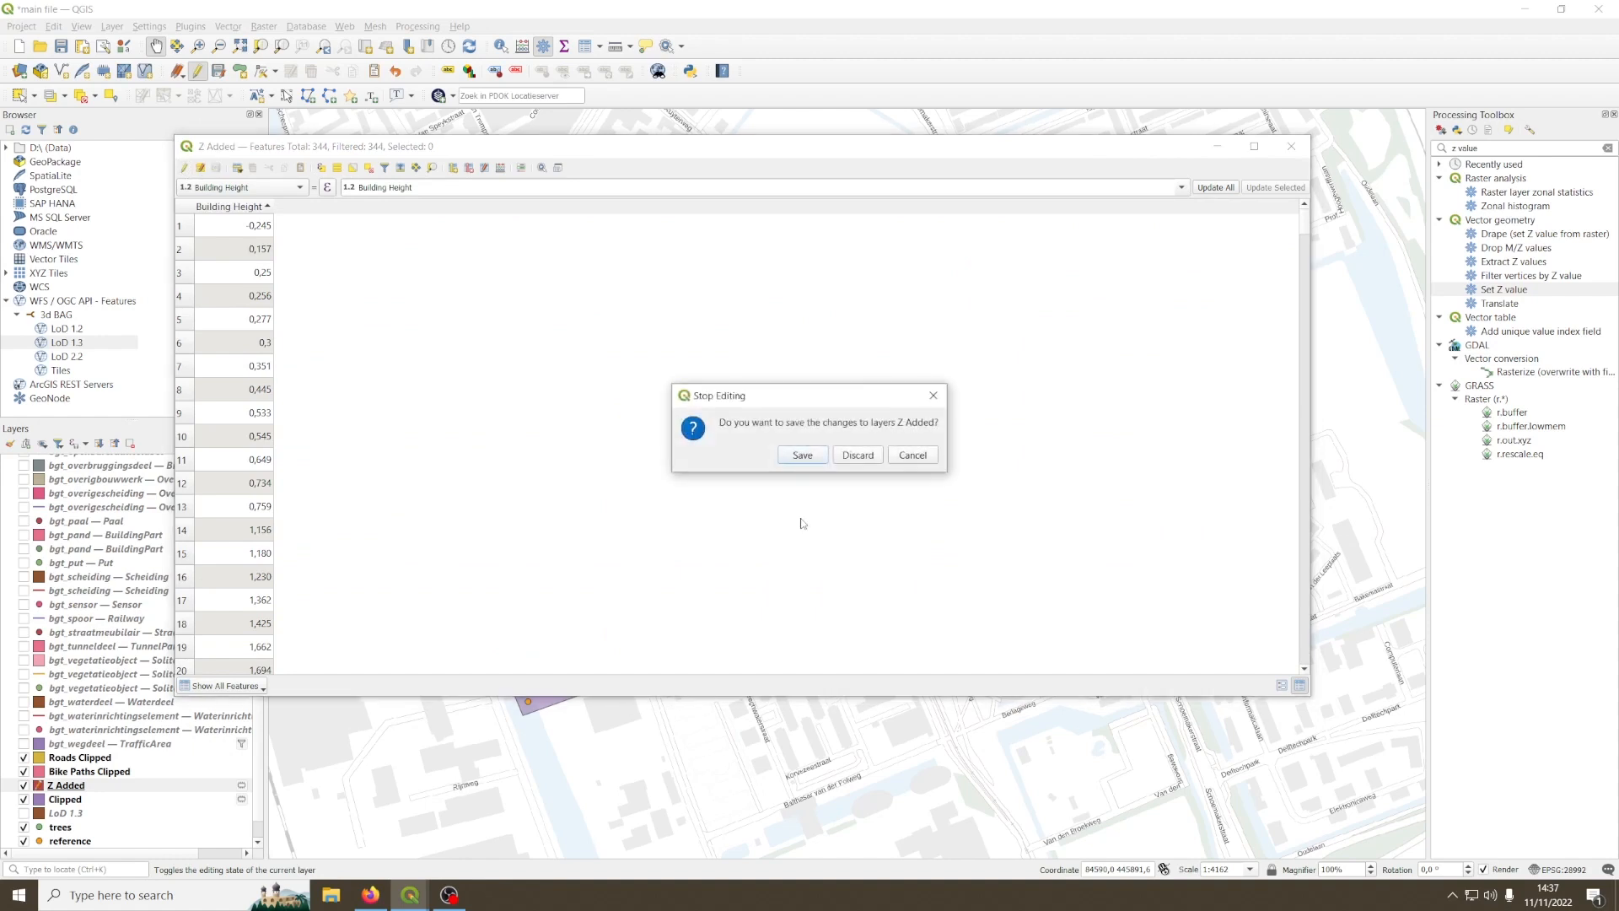
pyautogui.click(803, 454)
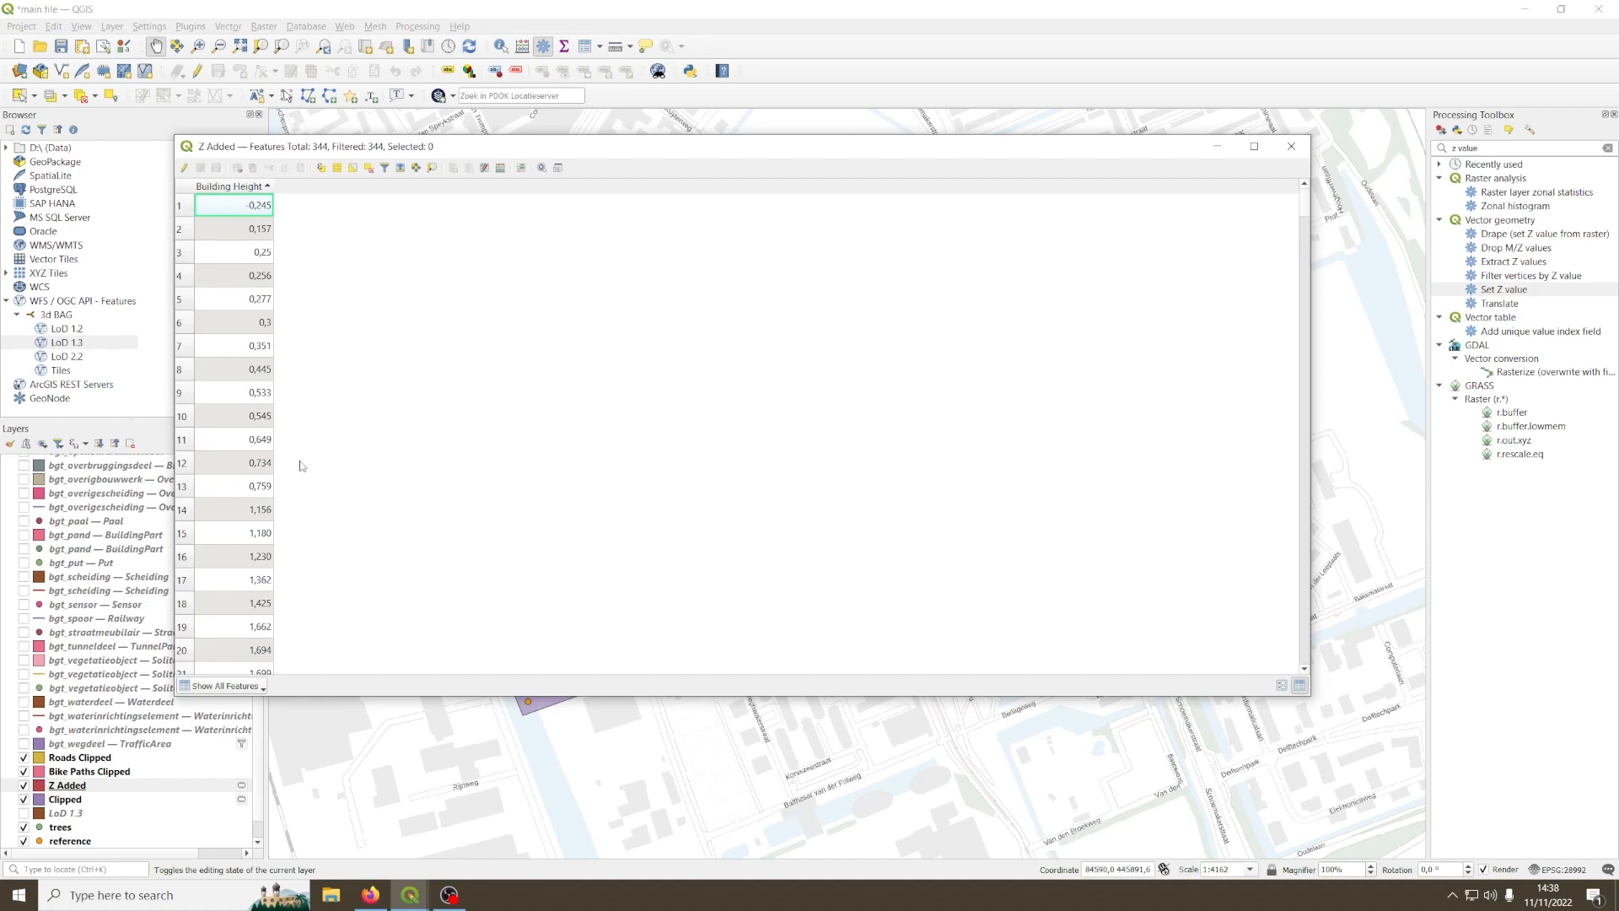
pyautogui.click(1291, 146)
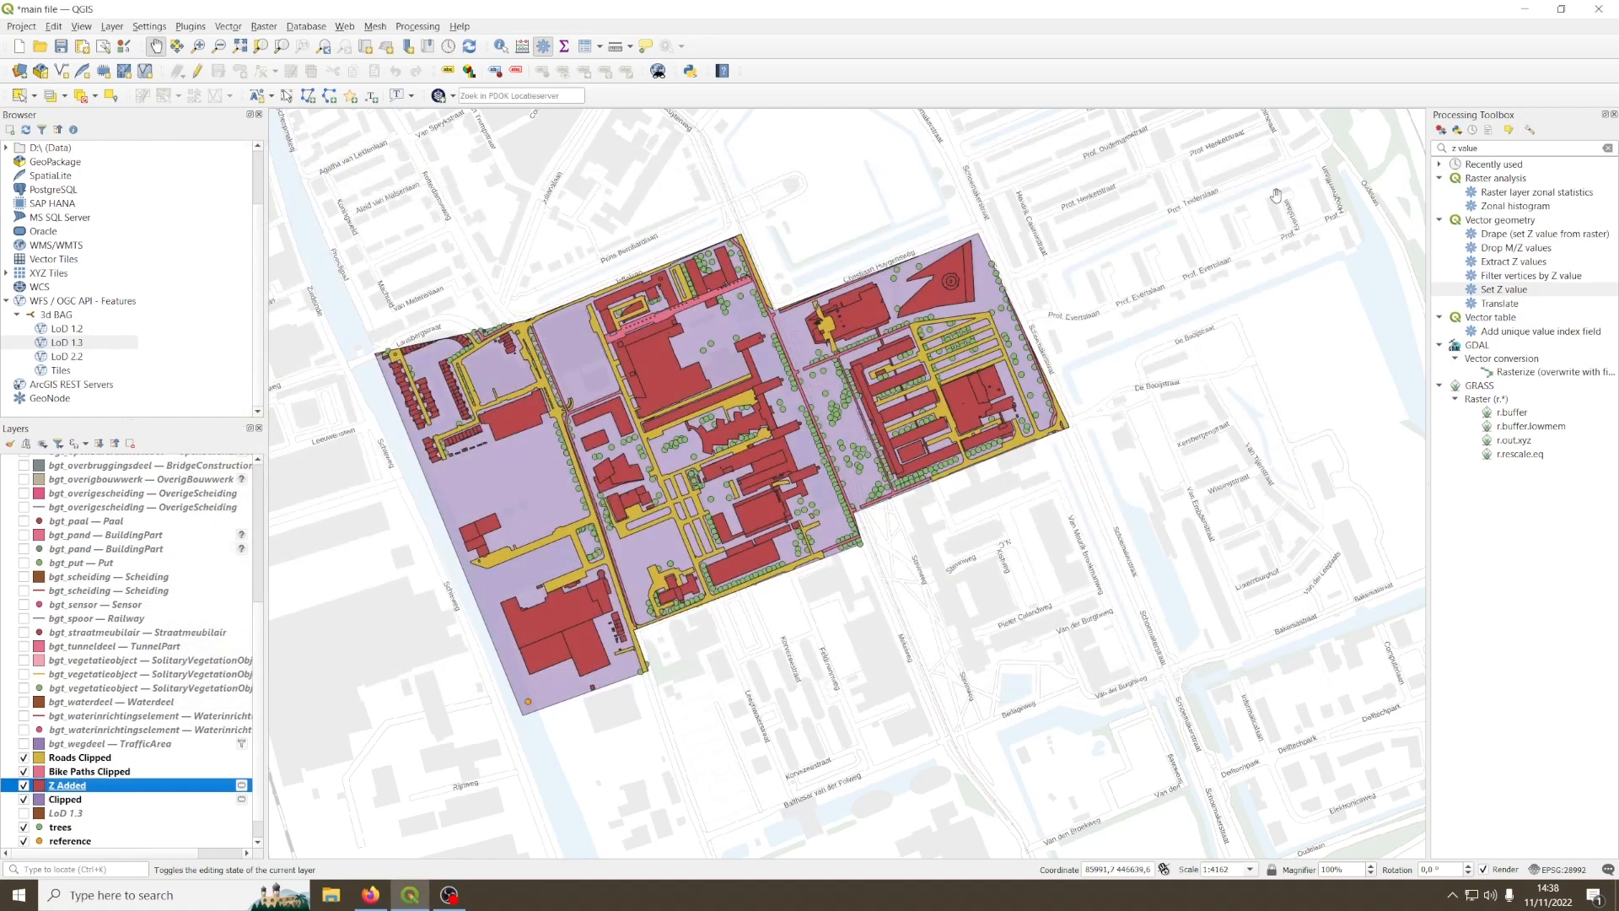
# Step: Make the temporary Z Added layer permanent as the GeoPackage file "buildings z value added" in the sample project qgis folder
pyautogui.rightClick(68, 795)
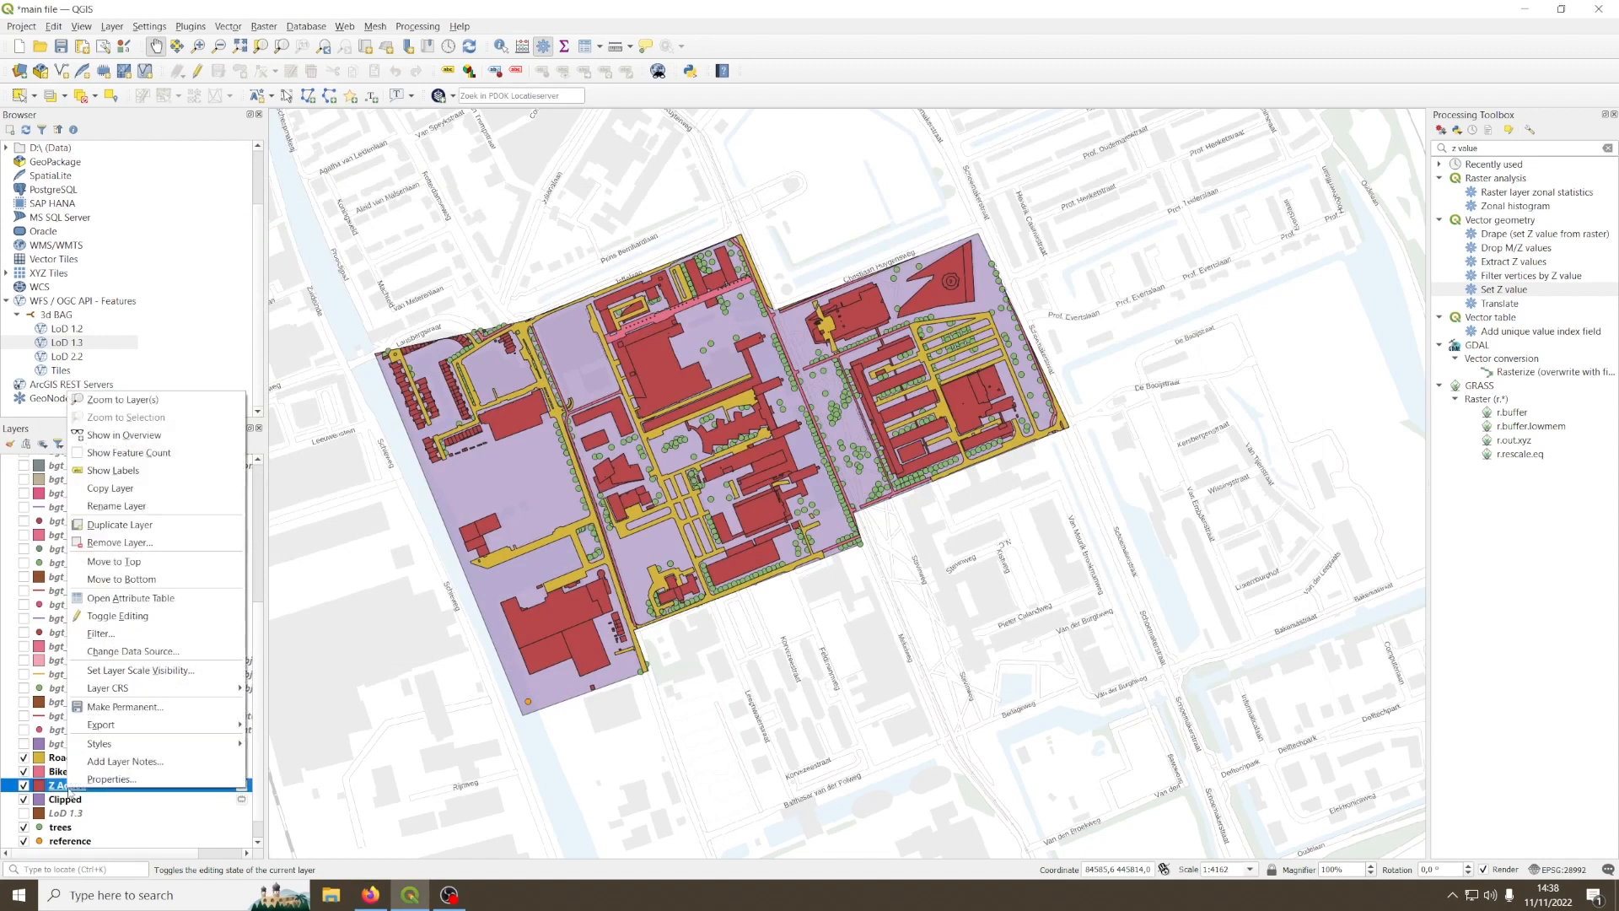
pyautogui.click(125, 708)
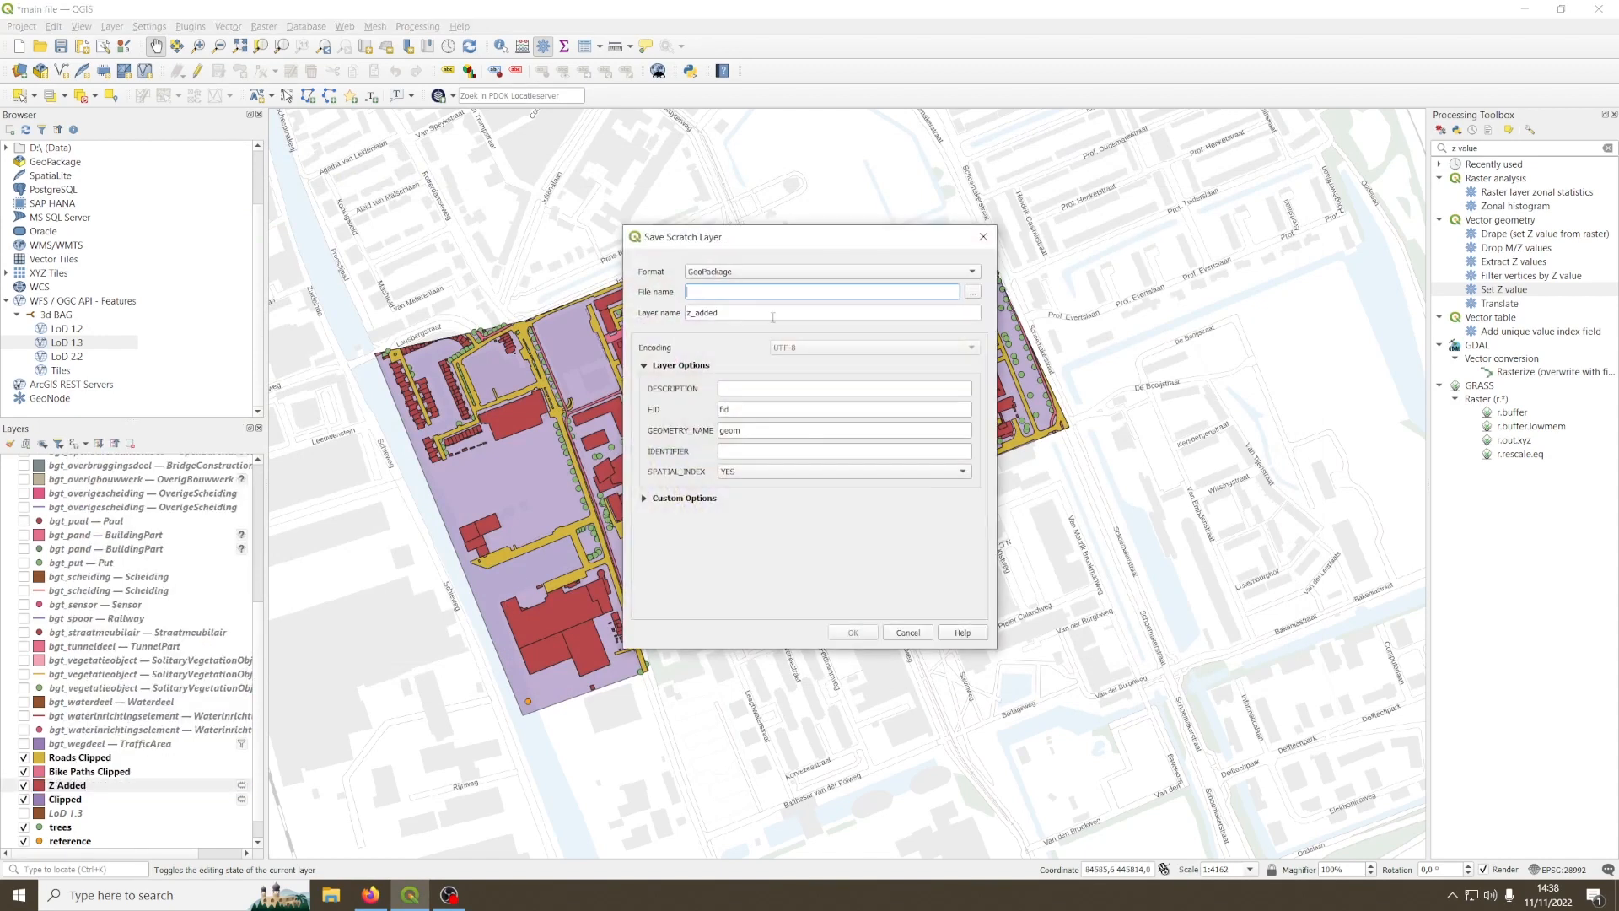
pyautogui.click(971, 291)
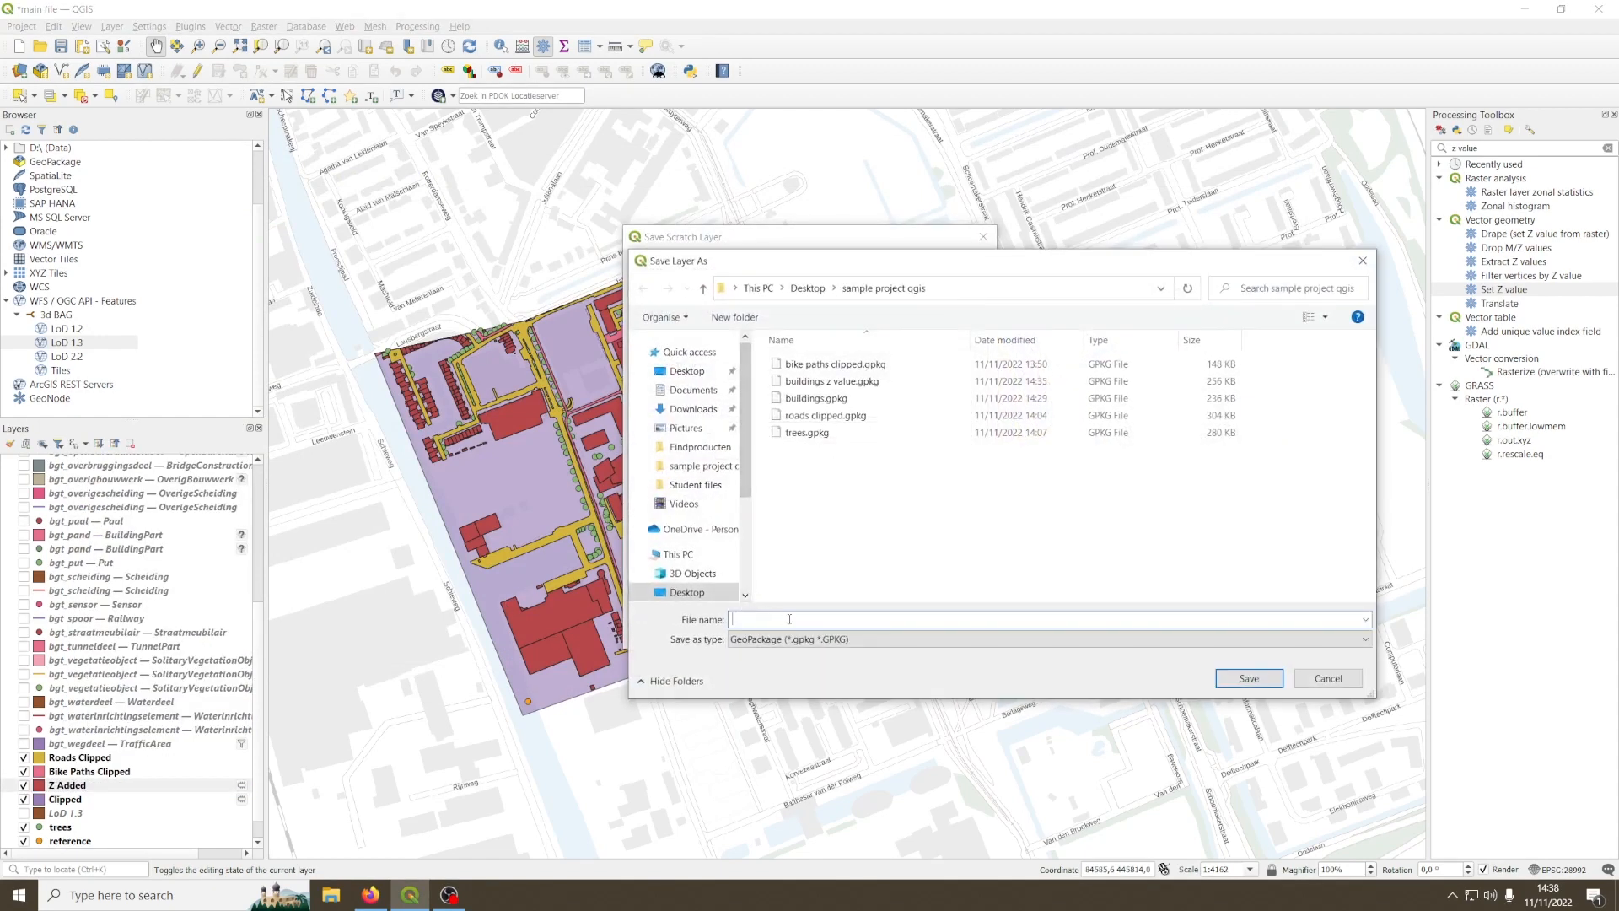
pyautogui.write('buildings z')
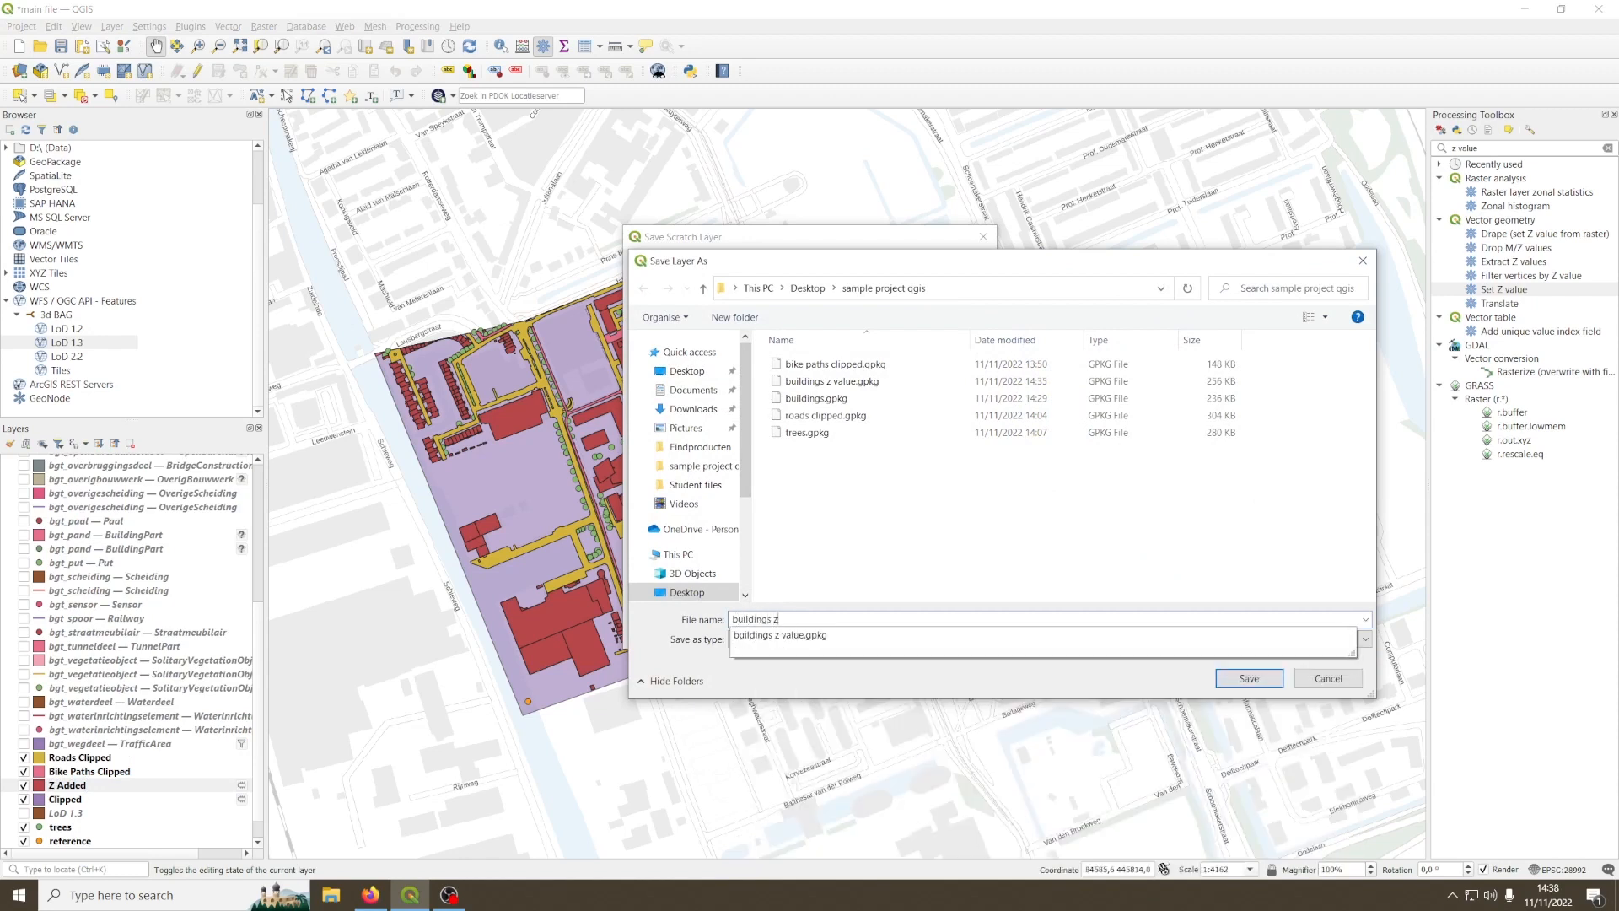
pyautogui.write(' value add')
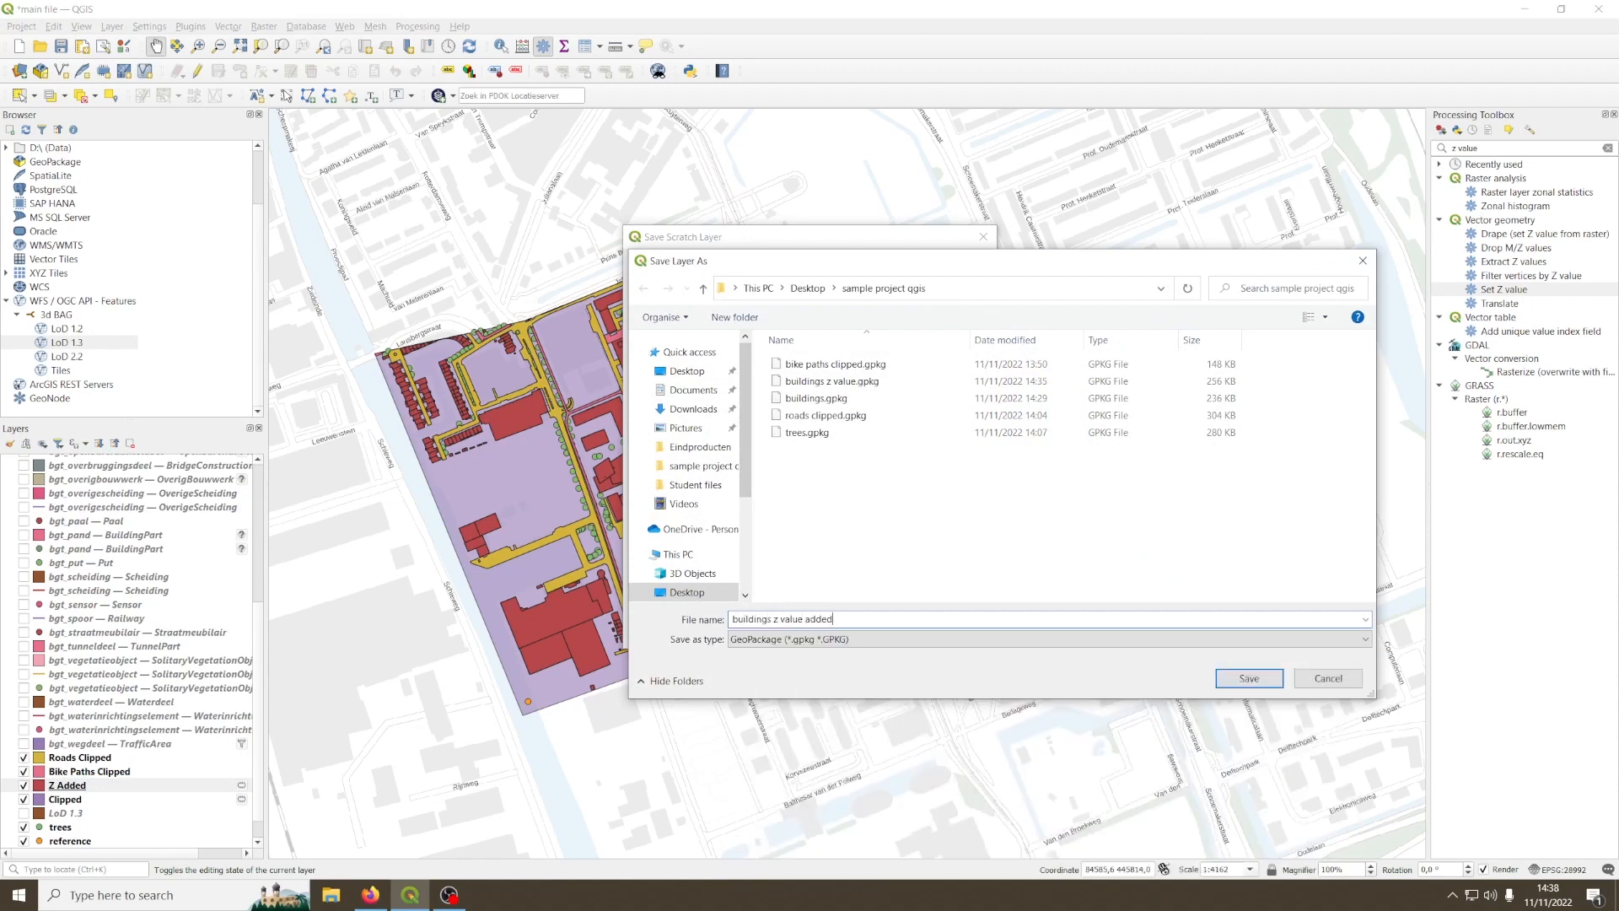
pyautogui.write('ed')
pyautogui.click(1255, 678)
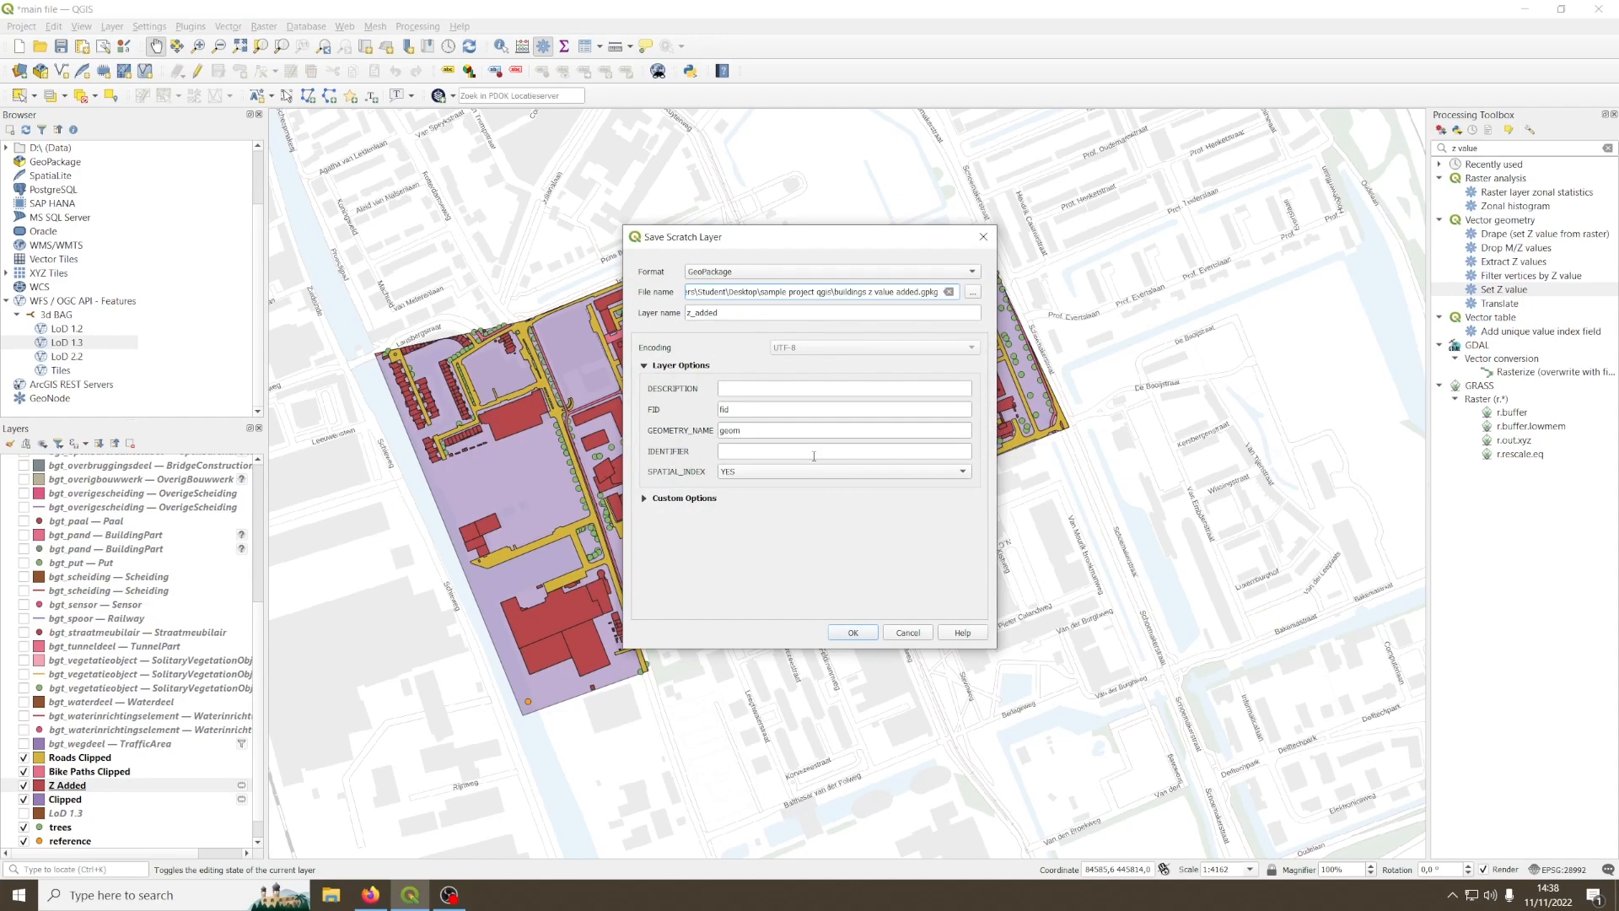
pyautogui.click(855, 634)
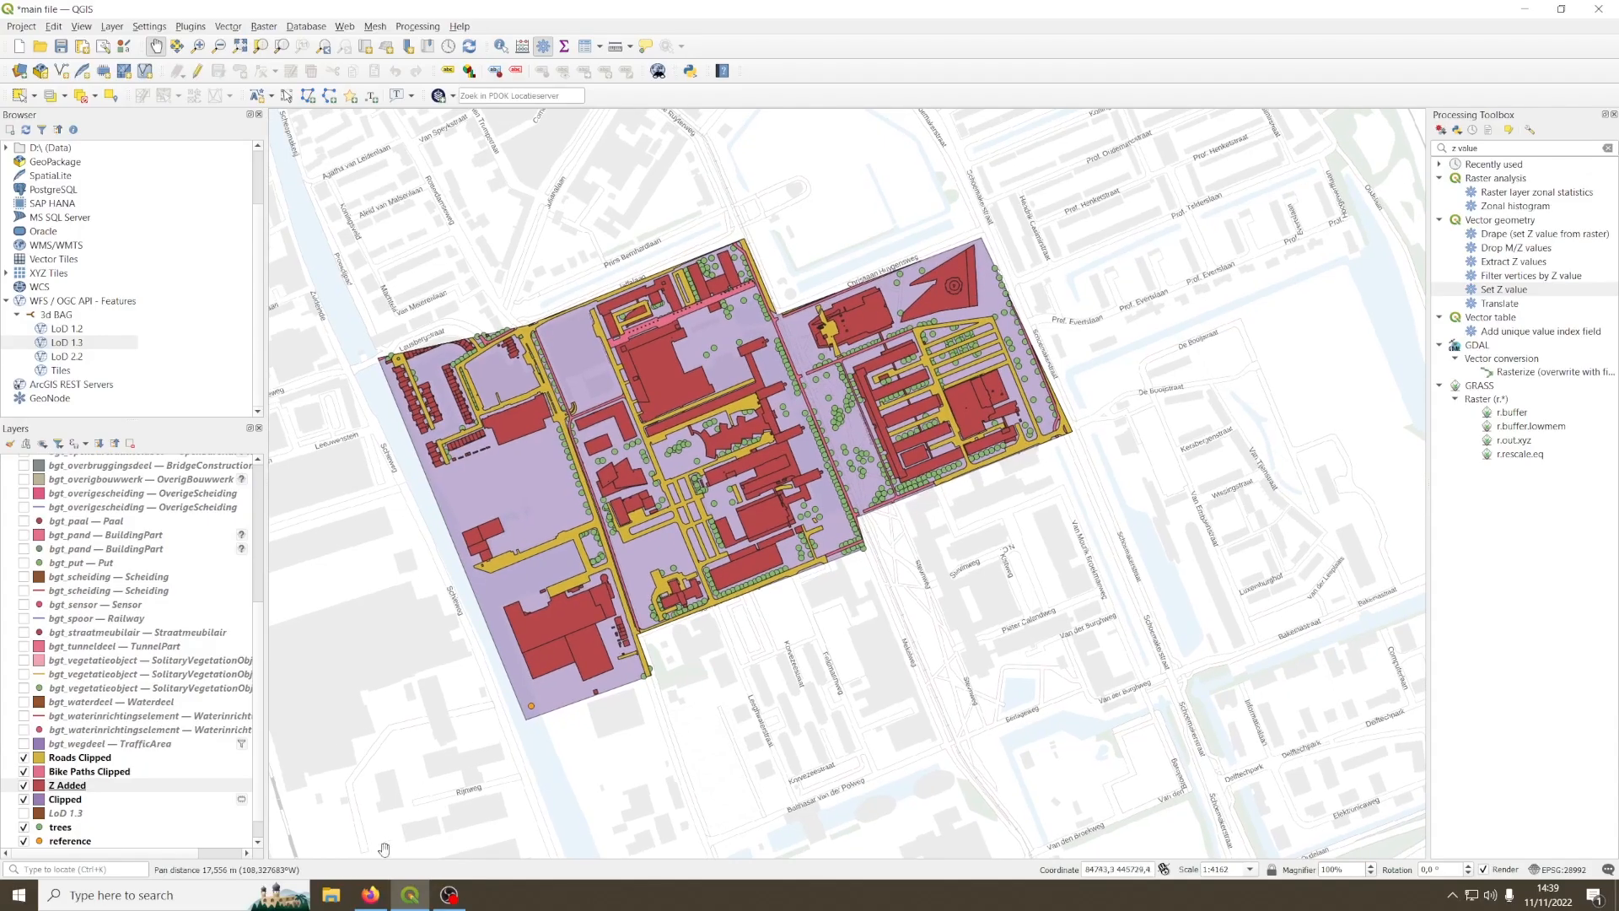
# Step: Switch to Firefox and select tile 5907 in Delft from the tile map on the 3D BAG download page, confirming the selection
pyautogui.click(371, 895)
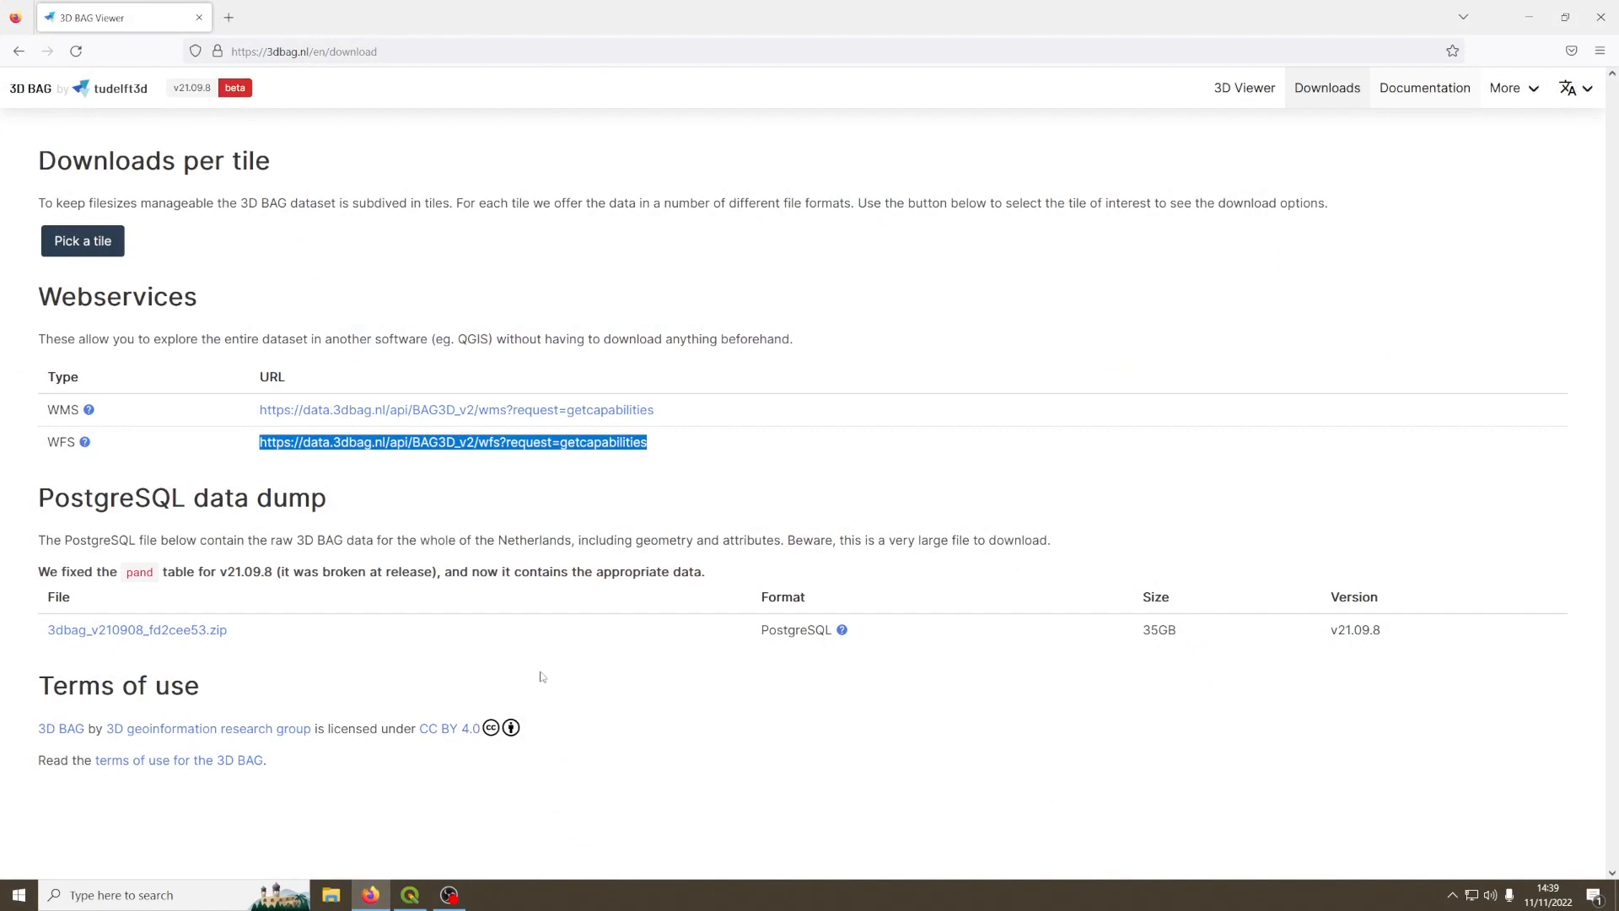
pyautogui.click(683, 718)
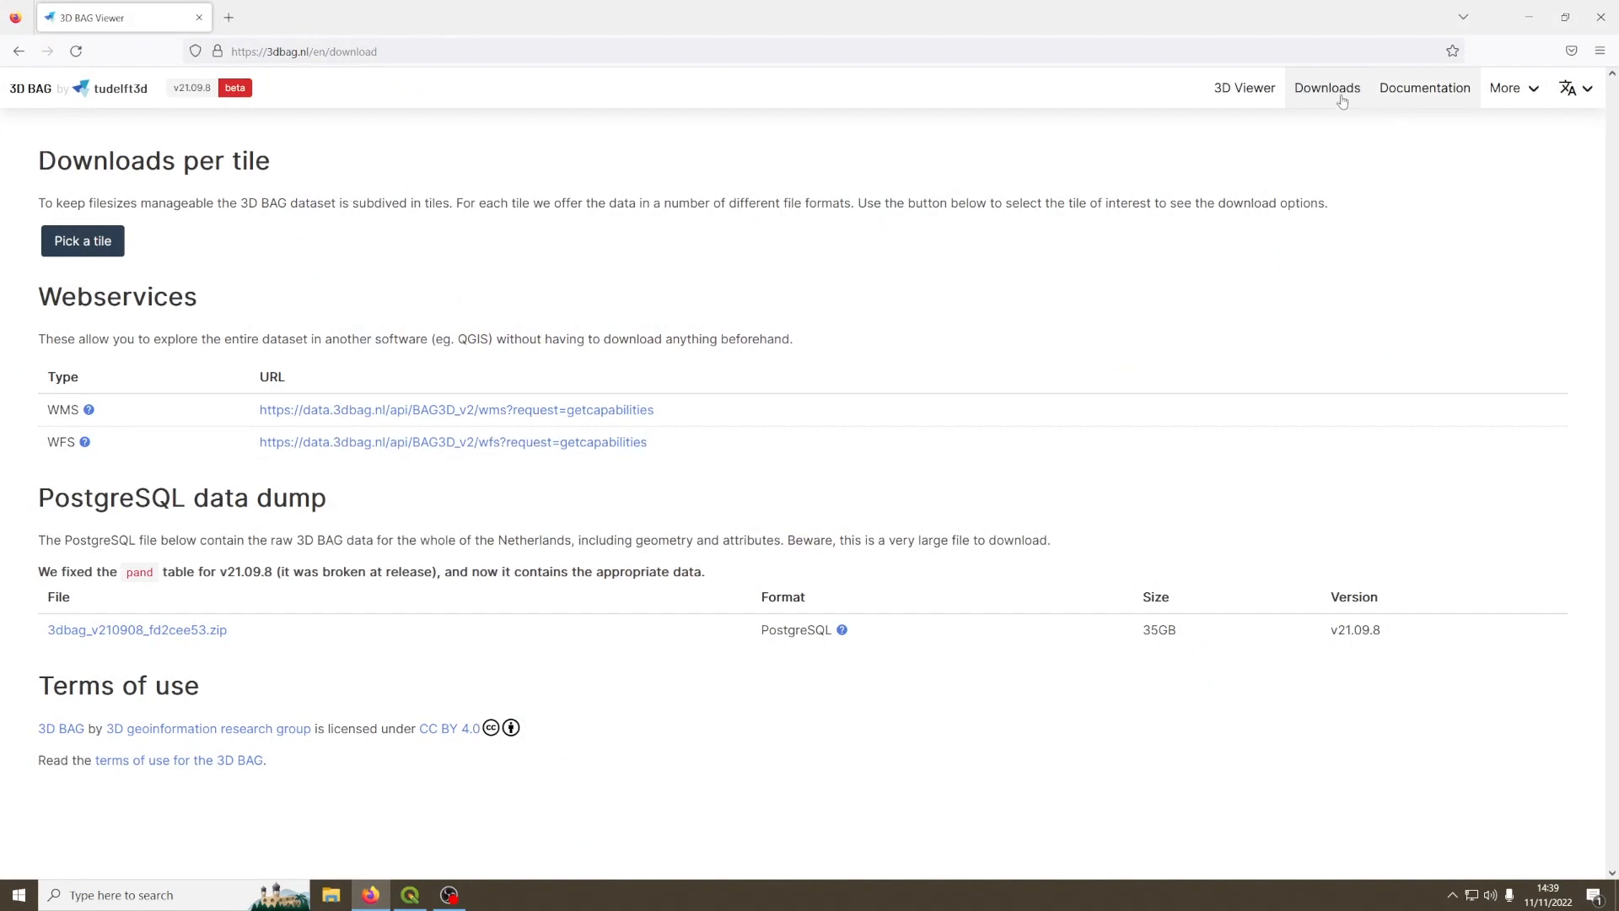
pyautogui.click(89, 242)
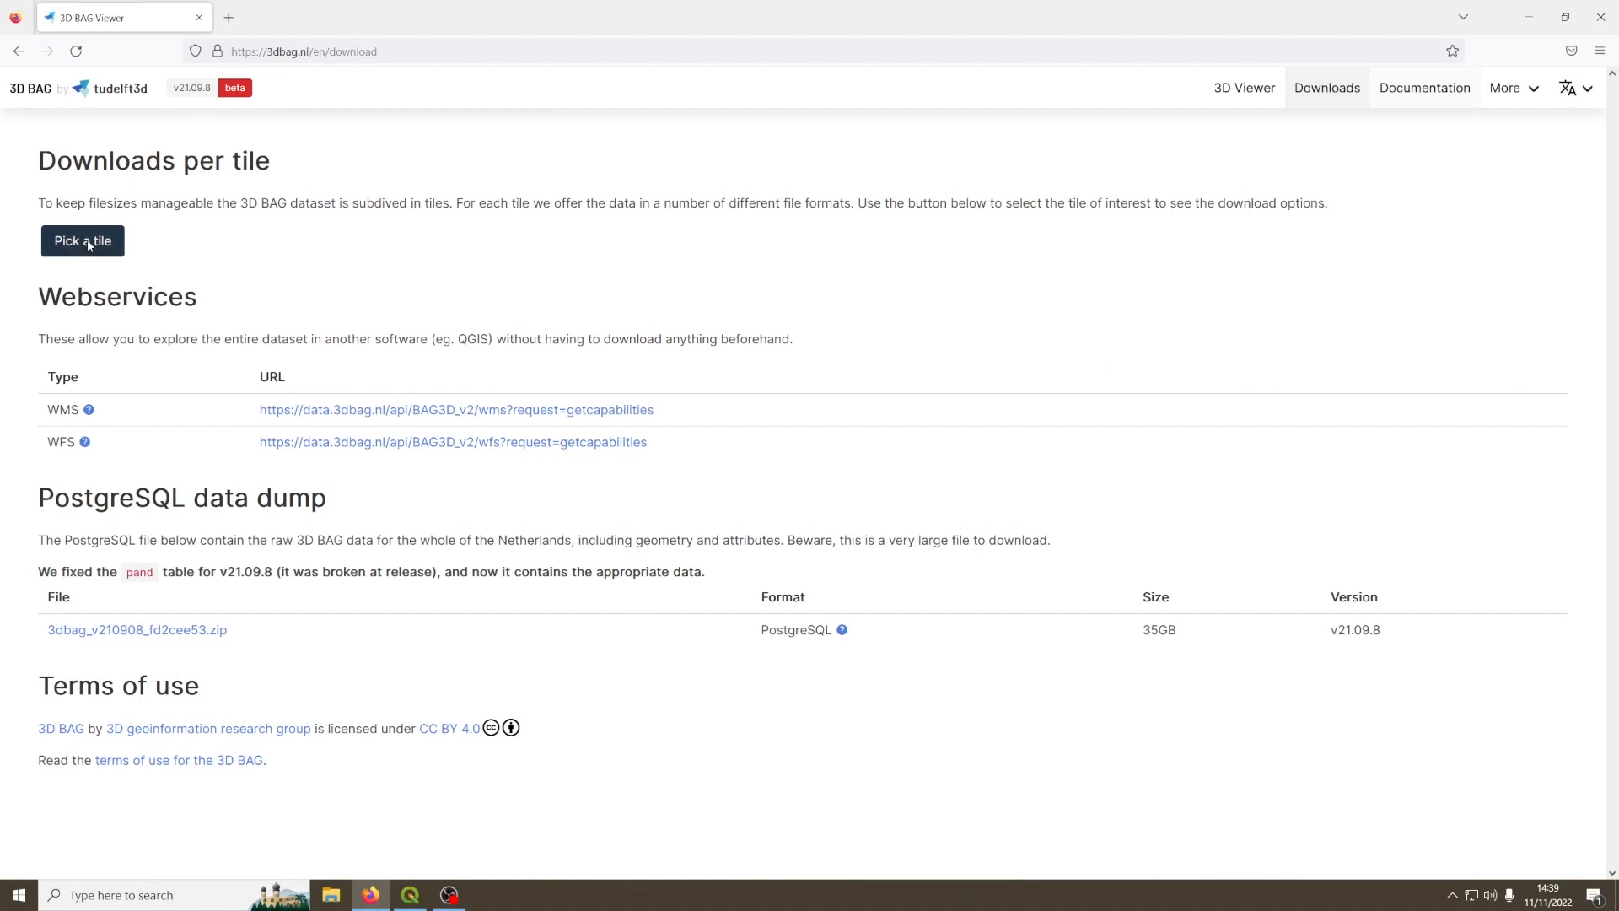
pyautogui.scroll(4, 778, 477)
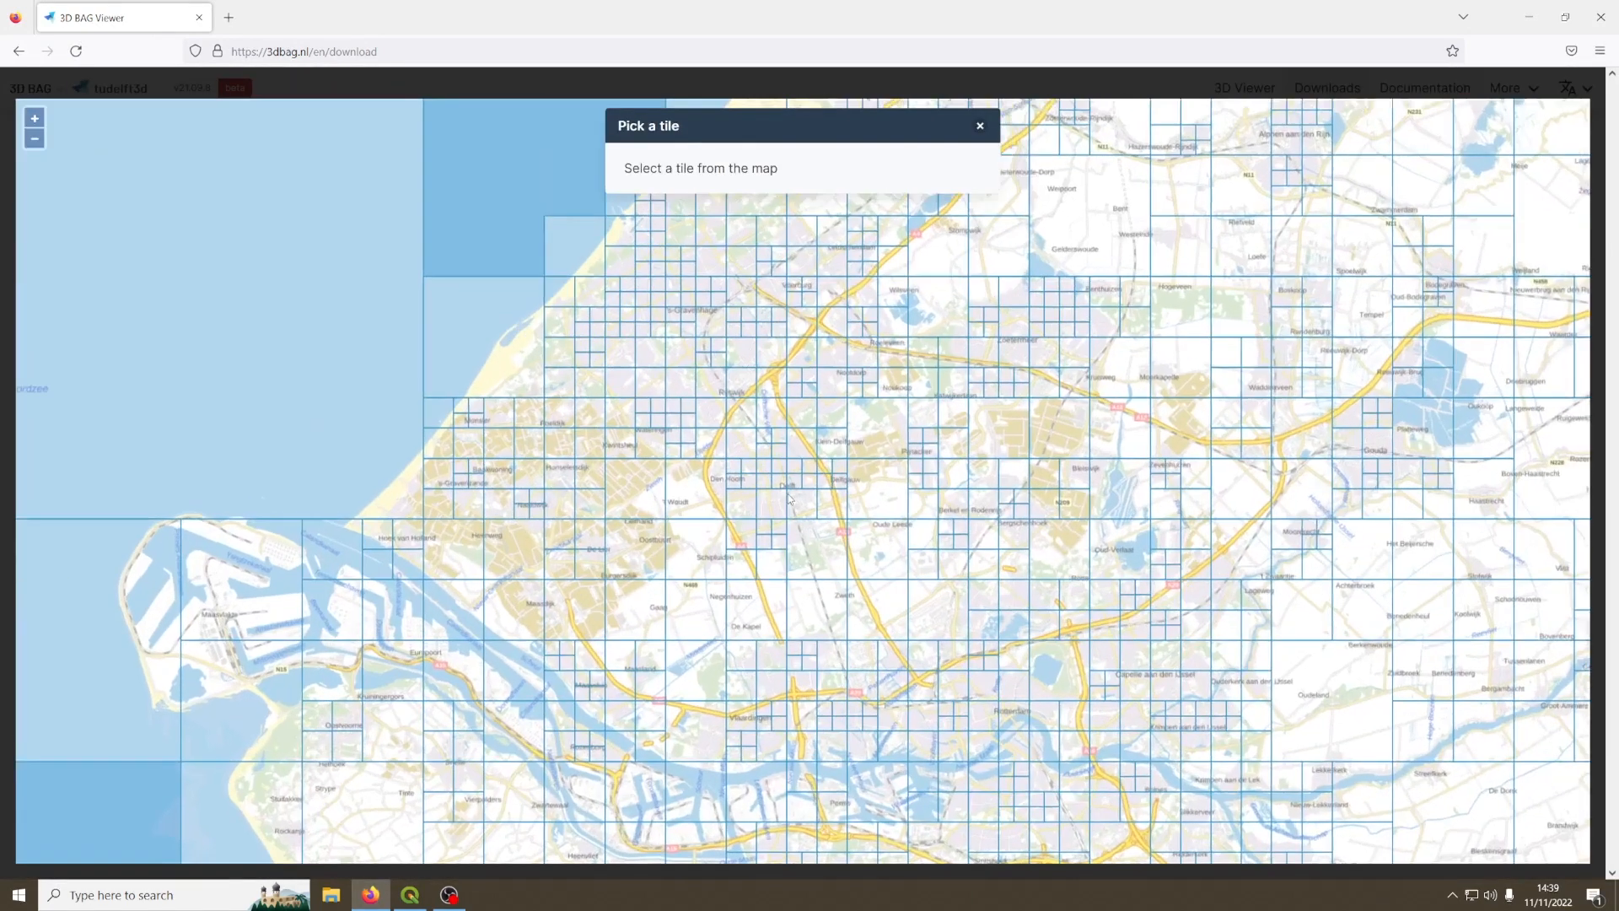
pyautogui.scroll(3, 824, 505)
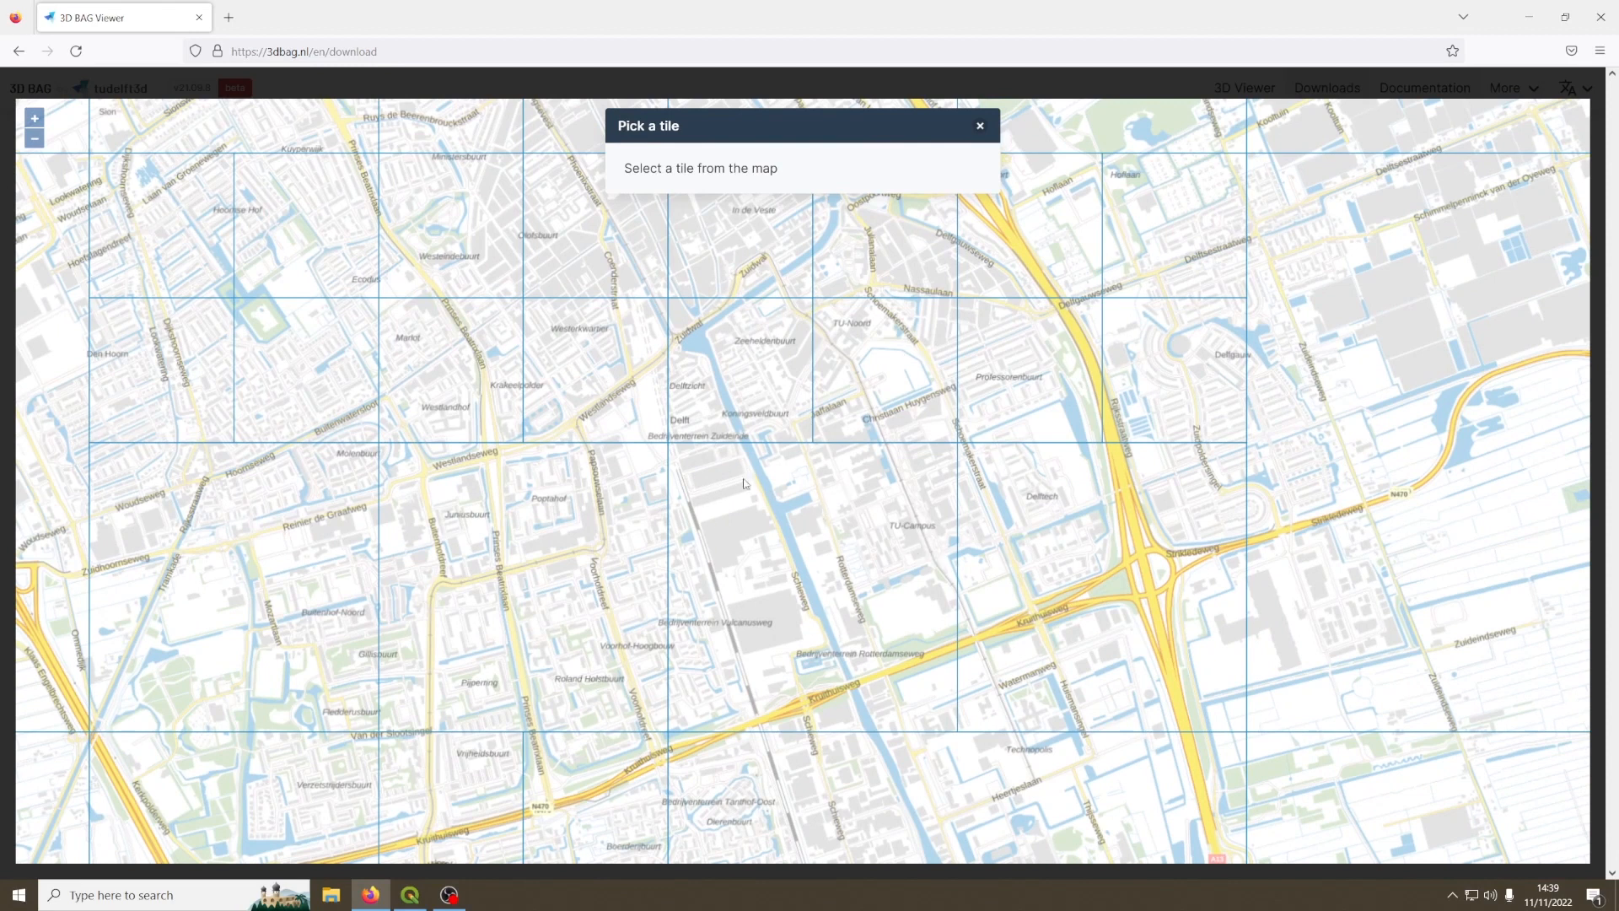
pyautogui.click(757, 377)
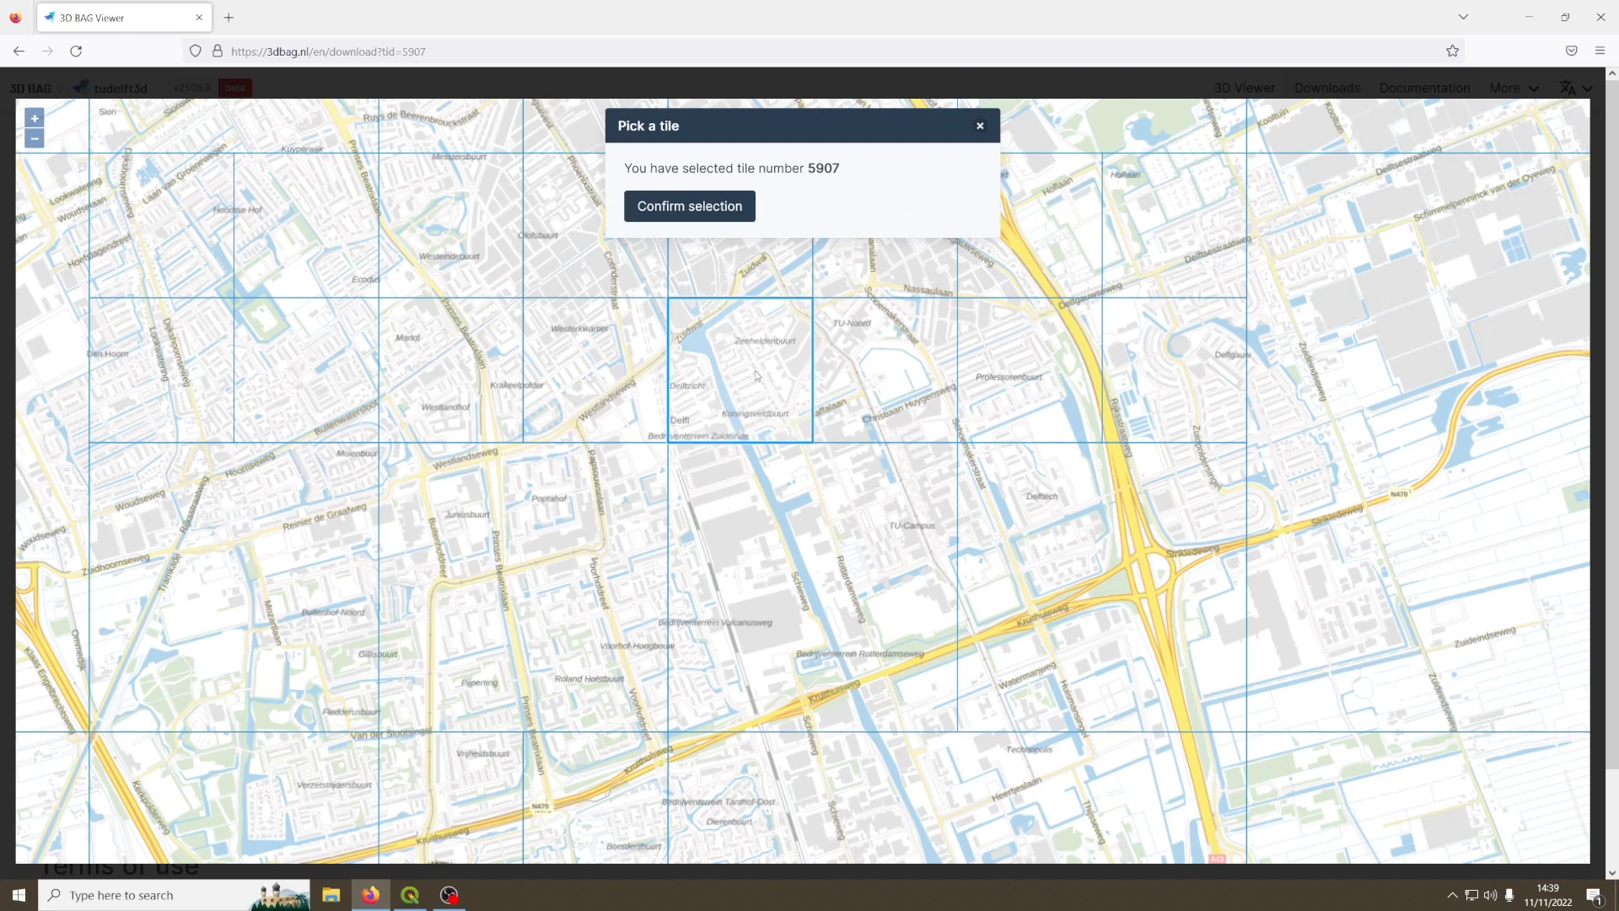
pyautogui.click(679, 213)
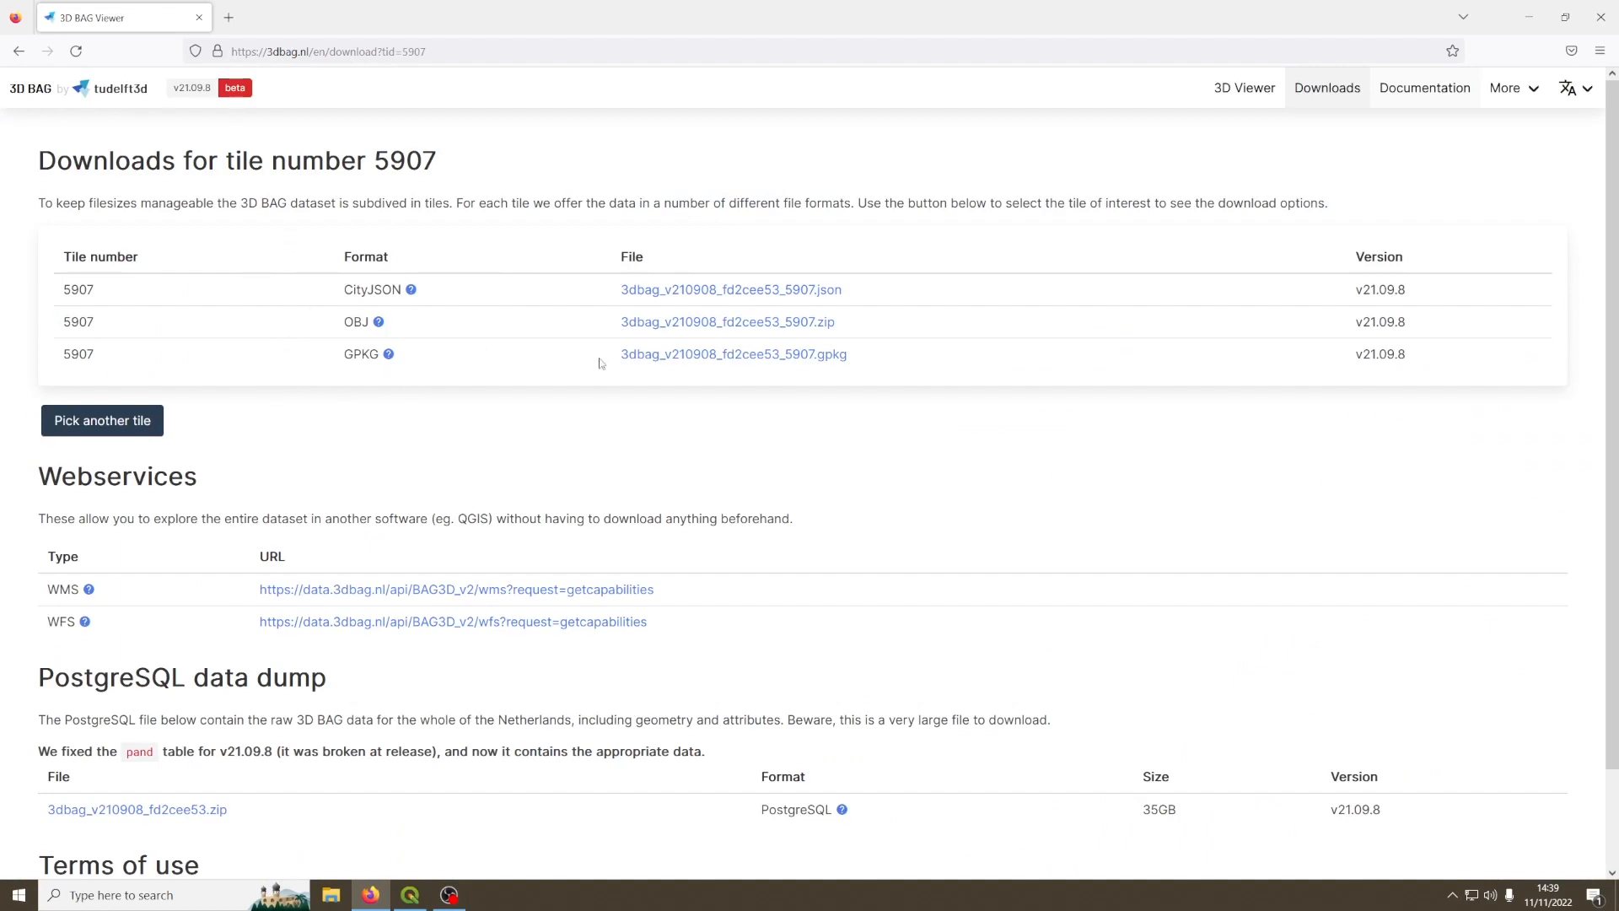
# Step: Download the OBJ zip file of tile 5907 and extract it into its own folder in Downloads
pyautogui.doubleClick(354, 323)
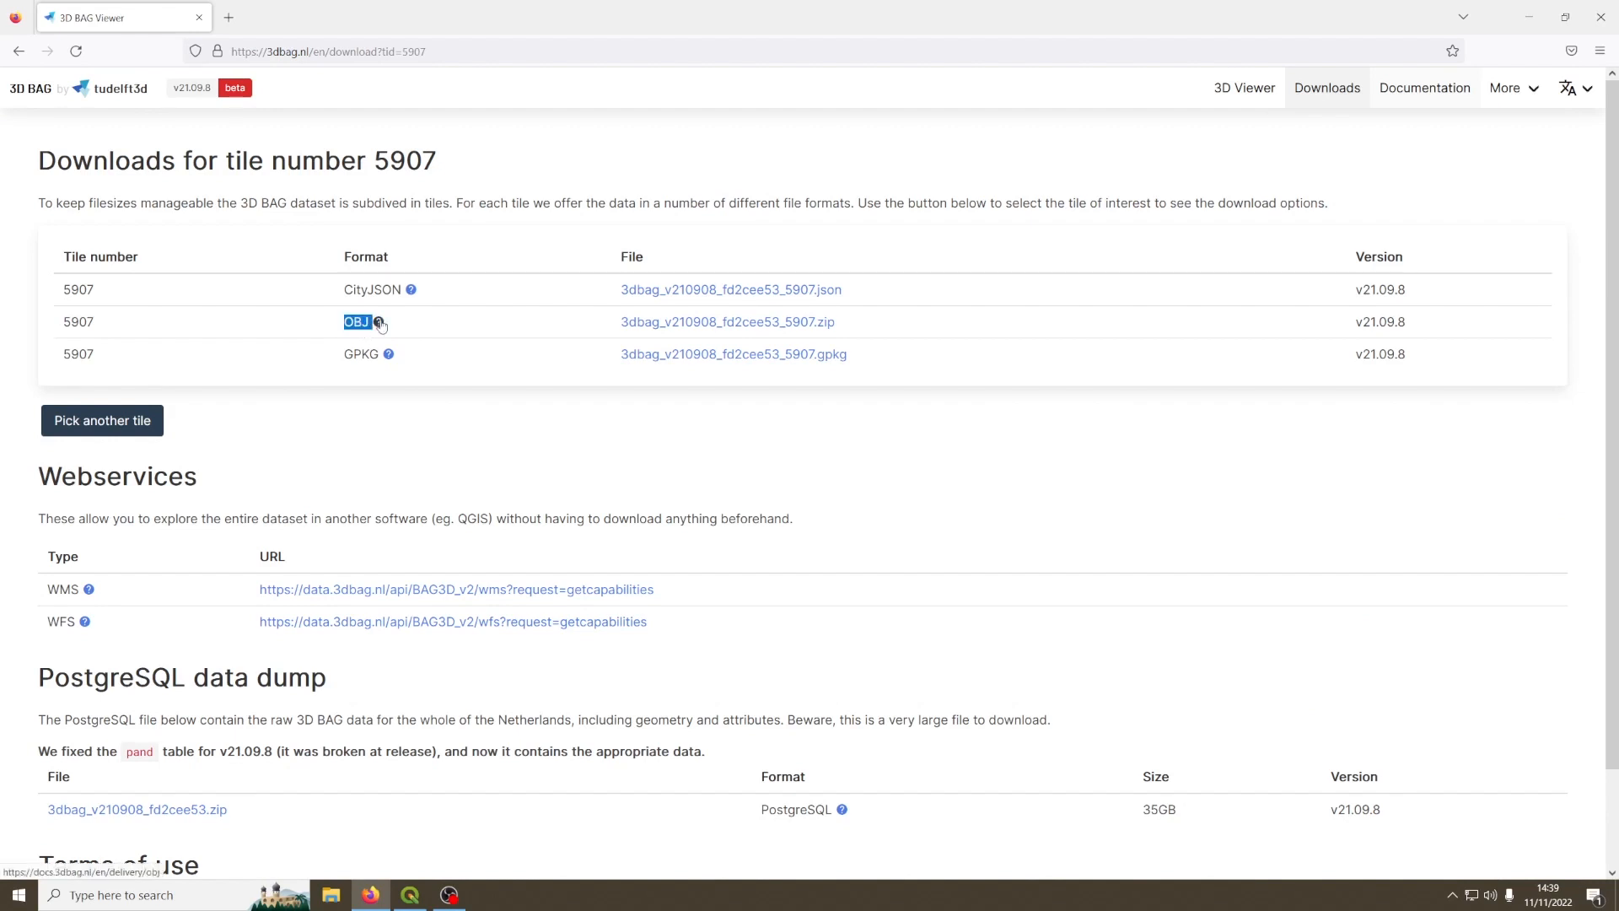
pyautogui.click(777, 329)
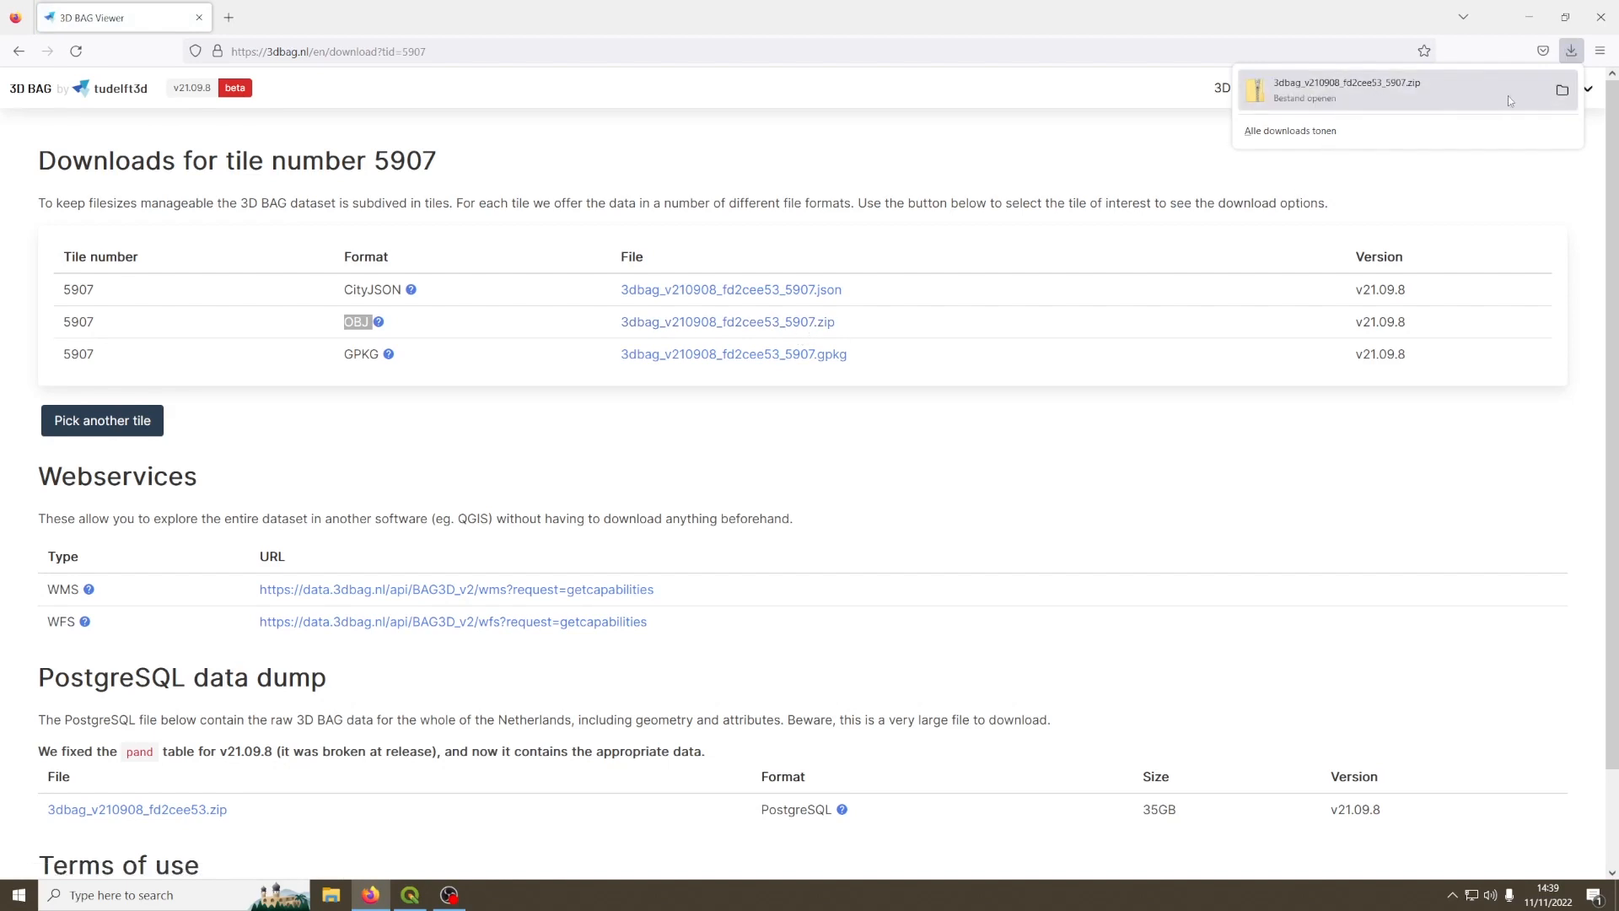
pyautogui.click(1562, 89)
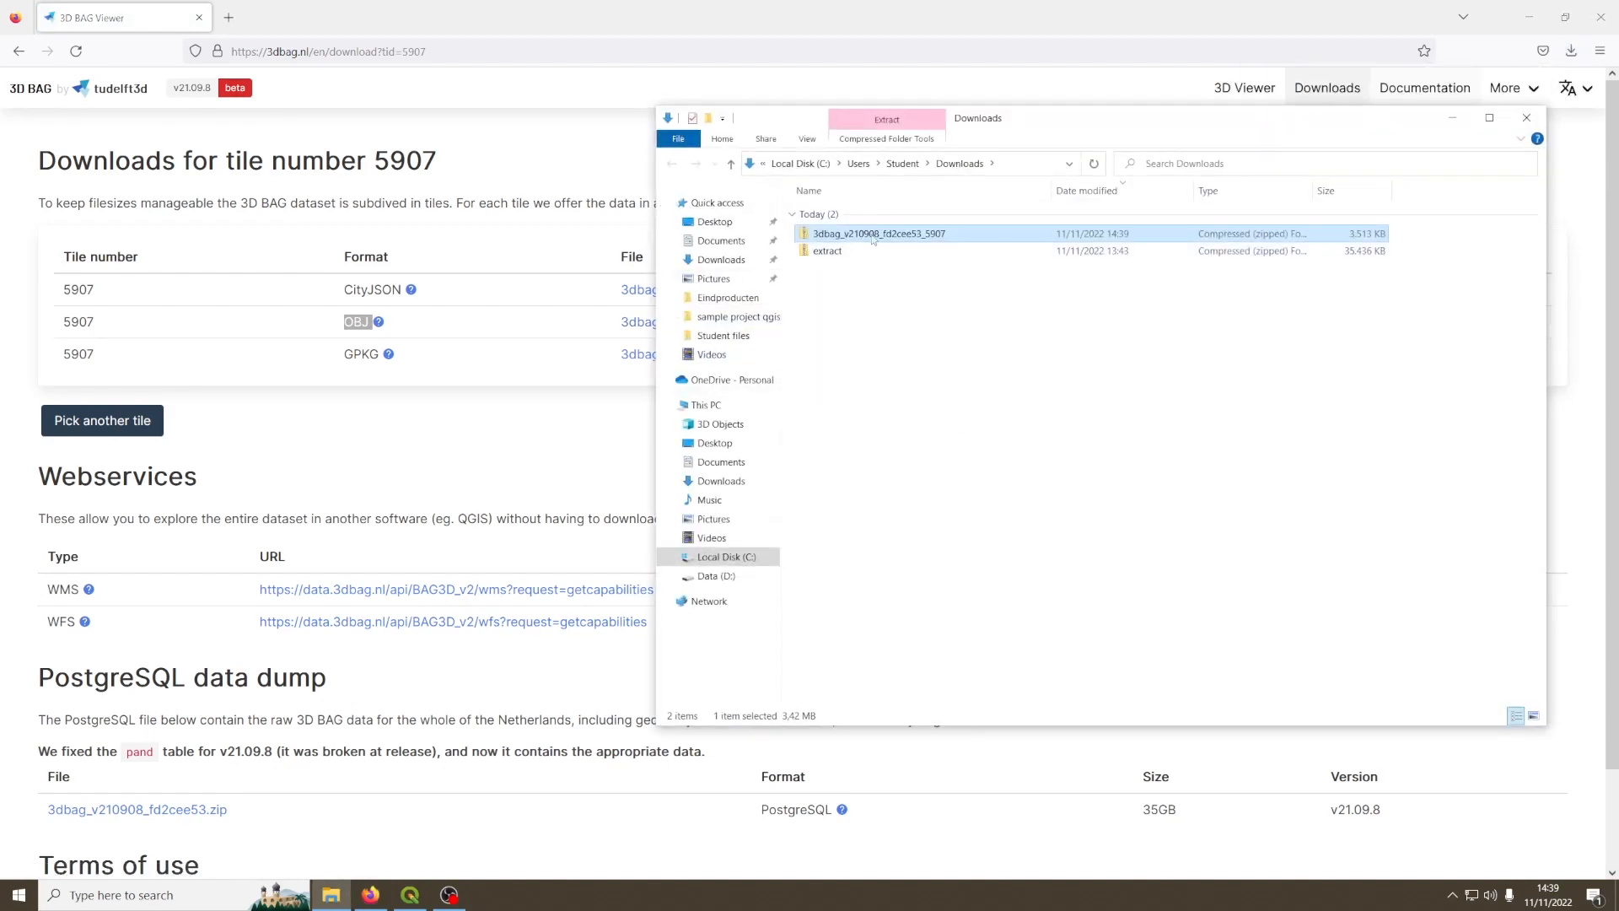
pyautogui.rightClick(848, 237)
pyautogui.click(914, 309)
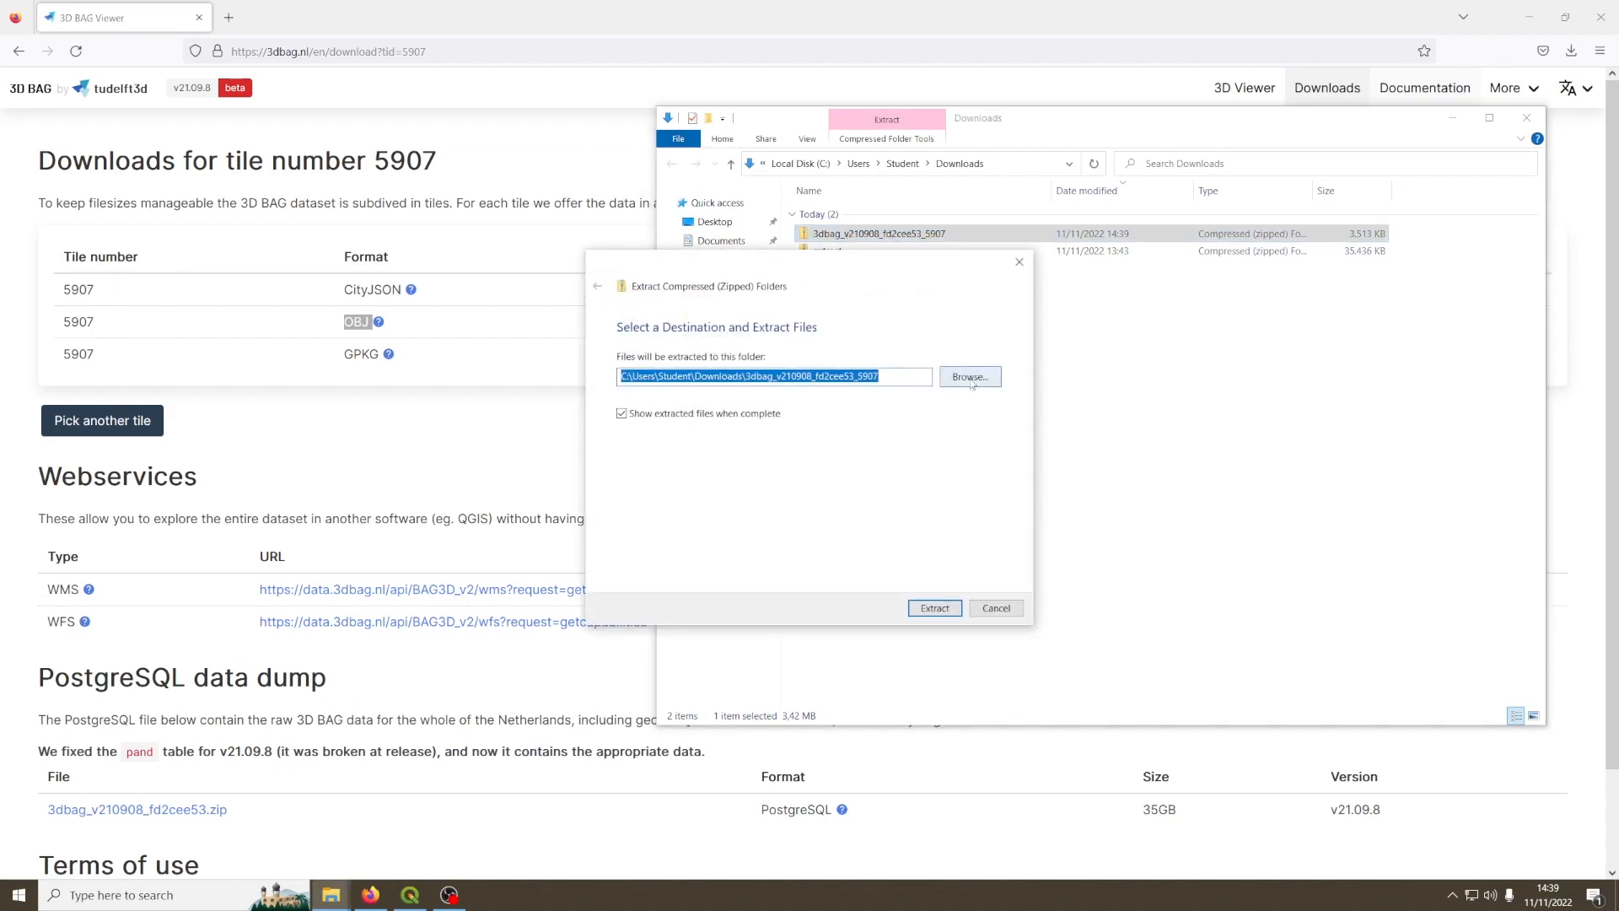
pyautogui.click(934, 607)
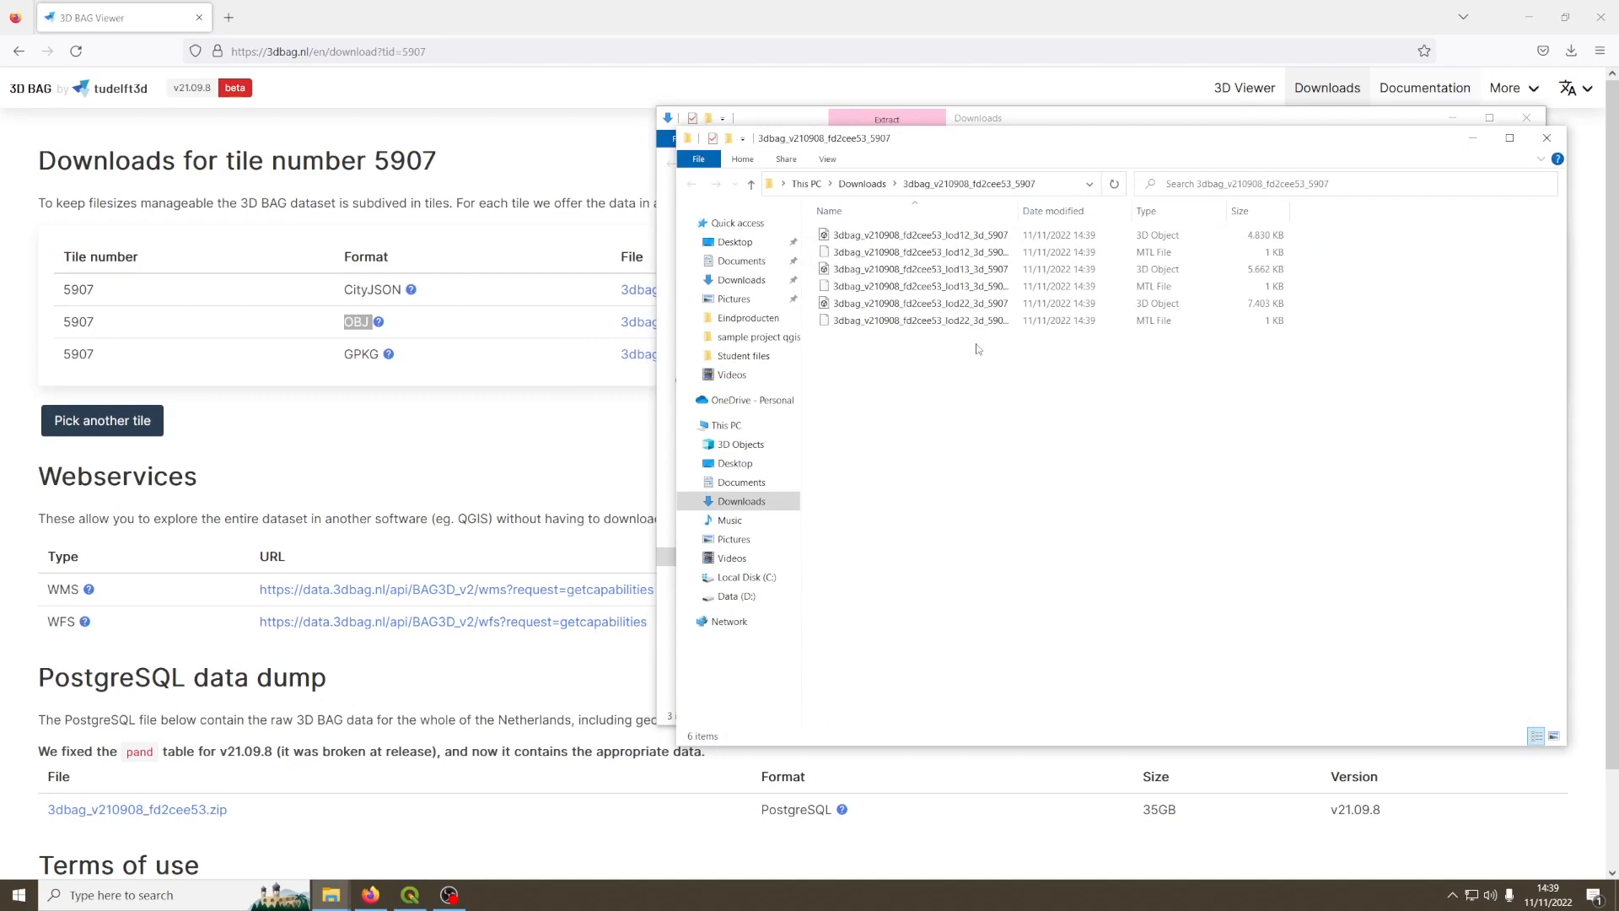
# Step: Examine the extracted 3D object files for the lod12, lod13 and lod22 levels of detail
pyautogui.moveTo(999, 149); pyautogui.dragTo(634, 166)
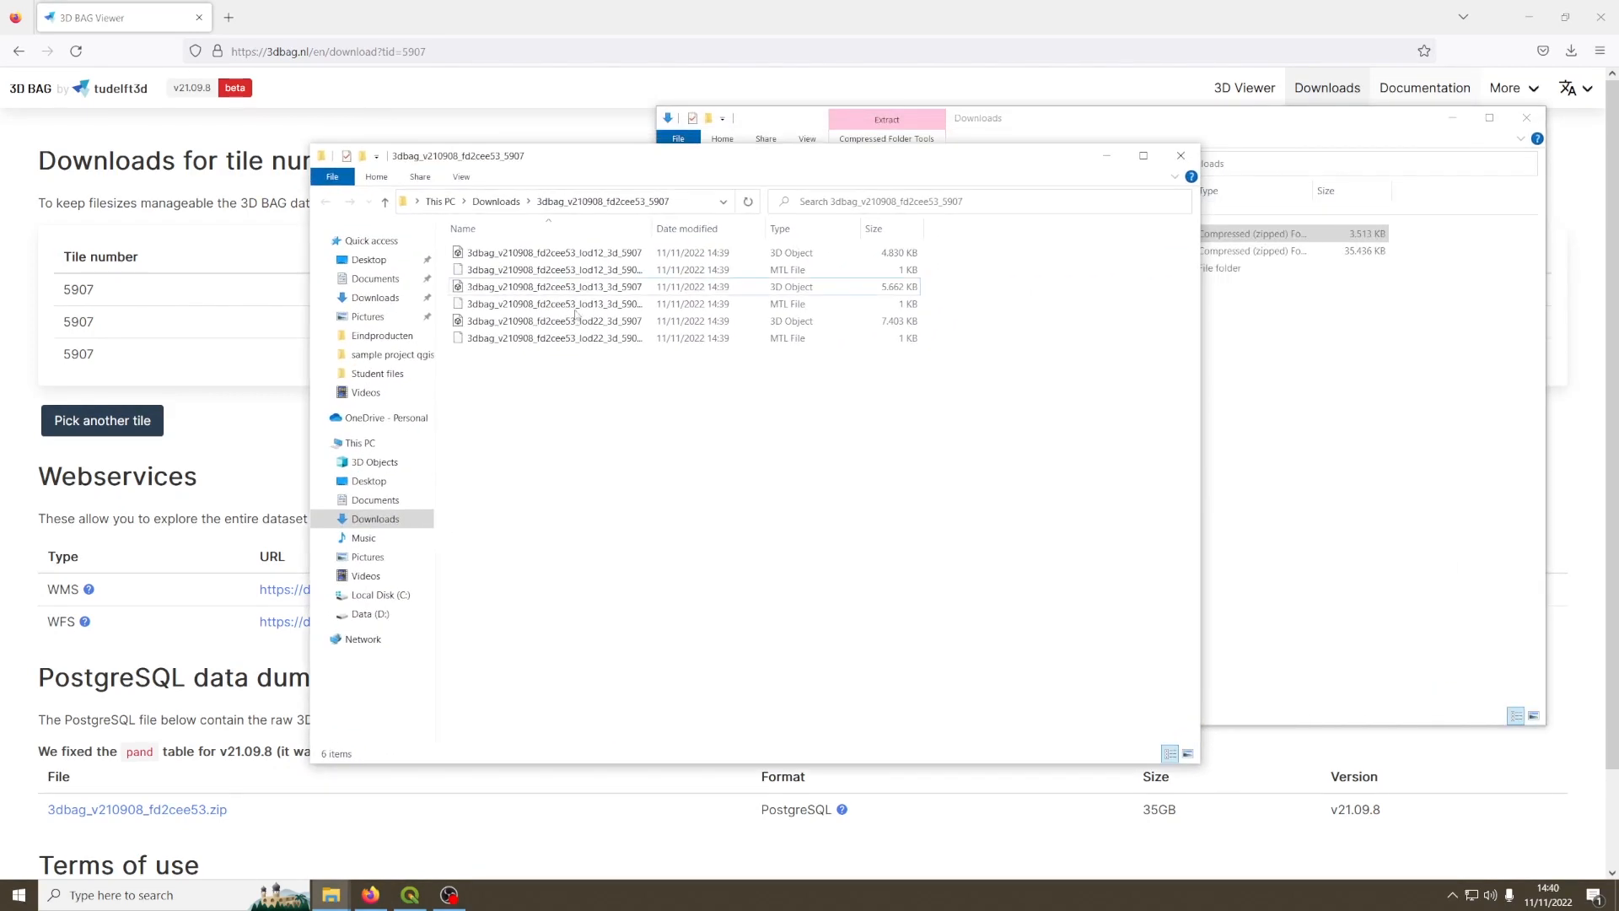
pyautogui.click(540, 253)
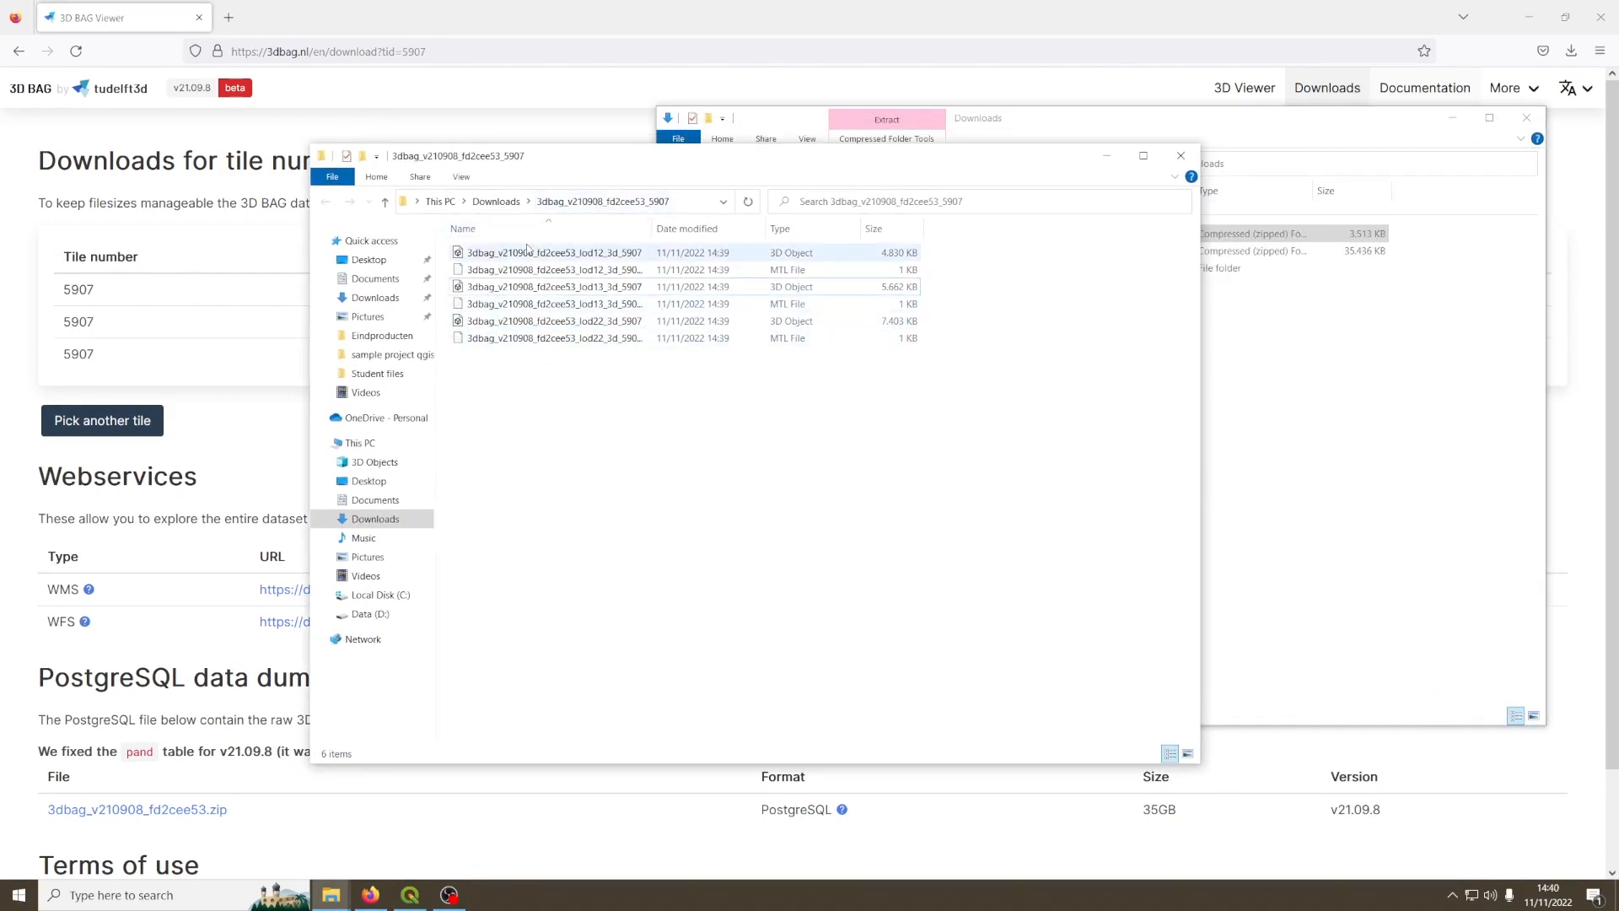
pyautogui.click(523, 322)
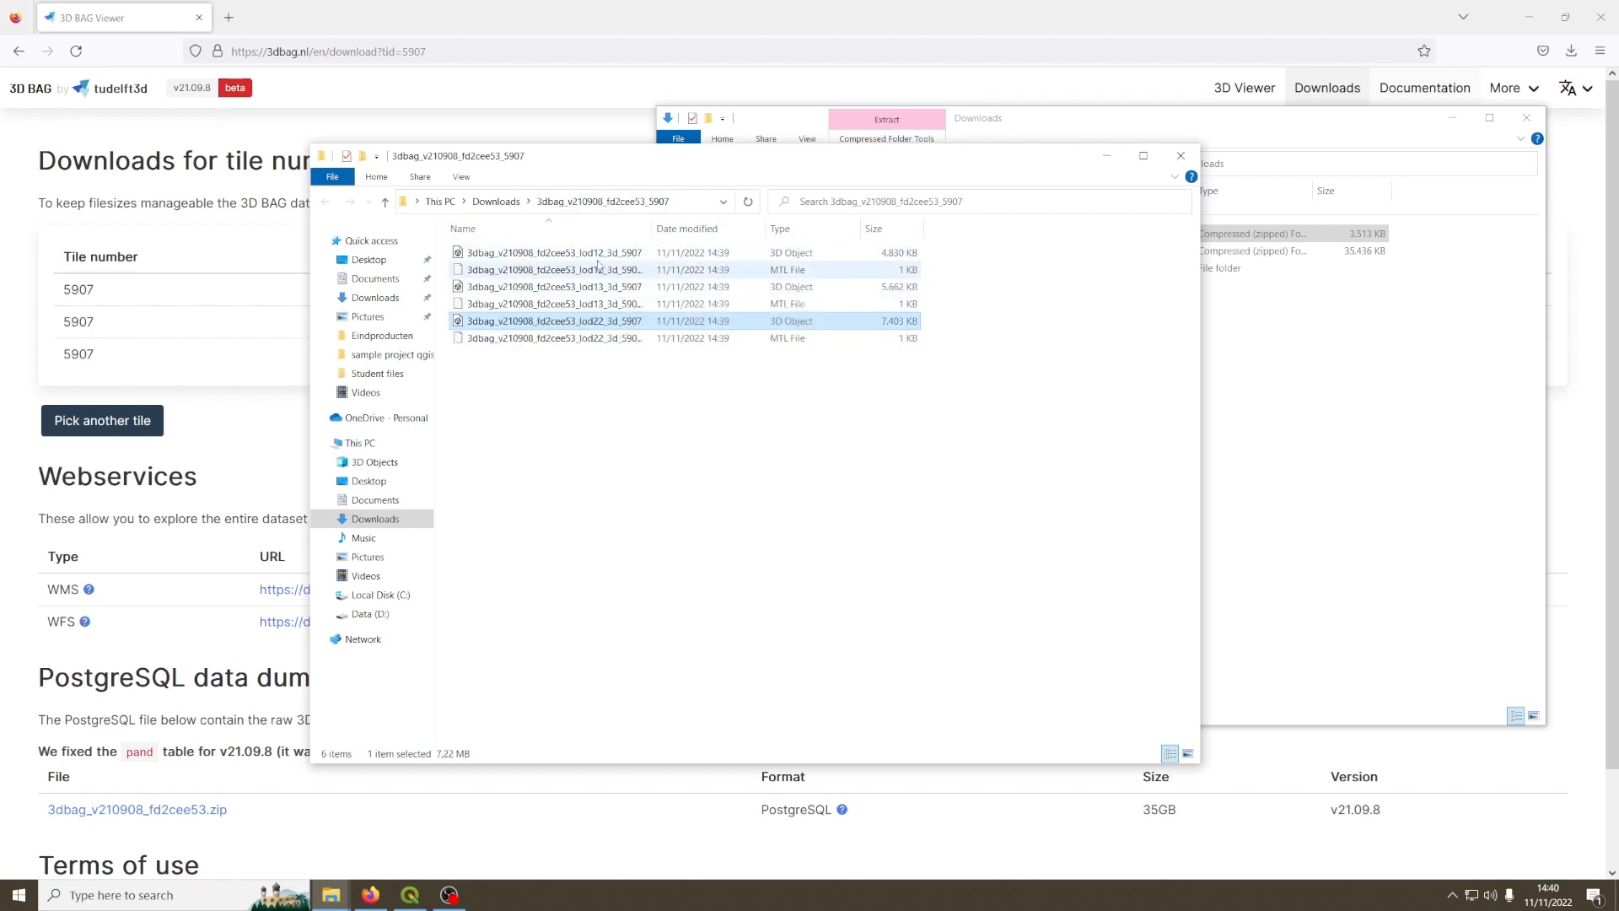
pyautogui.click(543, 253)
pyautogui.click(570, 287)
pyautogui.click(534, 321)
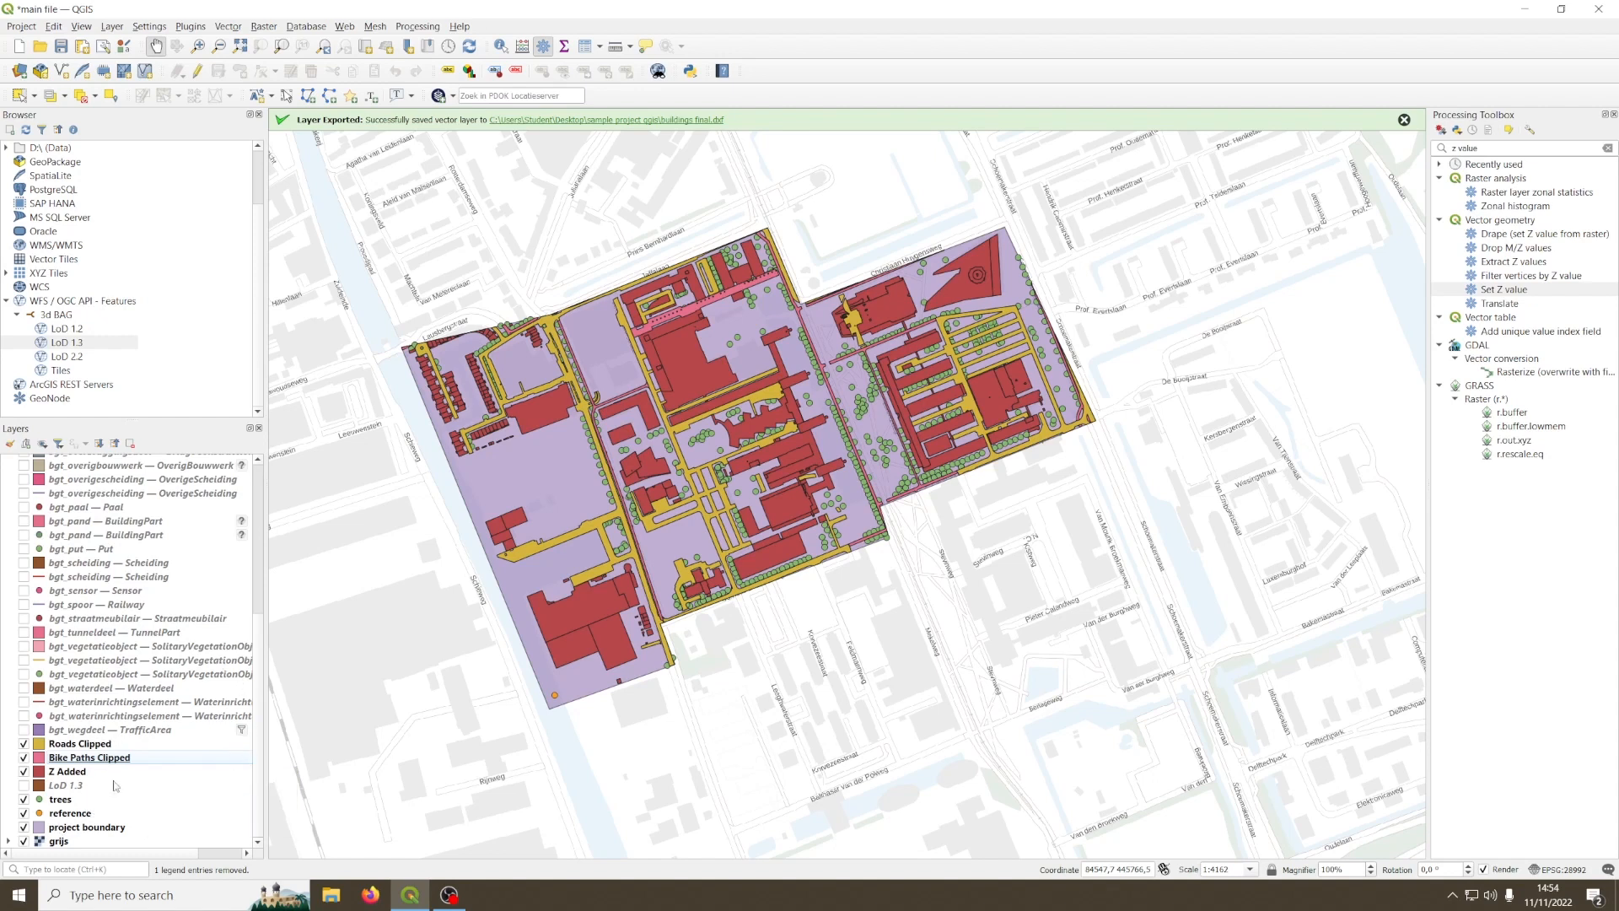
# Step: Switch to QGIS and export the Z Added layer as the AutoCAD DXF file "buildings z value final", without adding its entities to the map
pyautogui.click(88, 772)
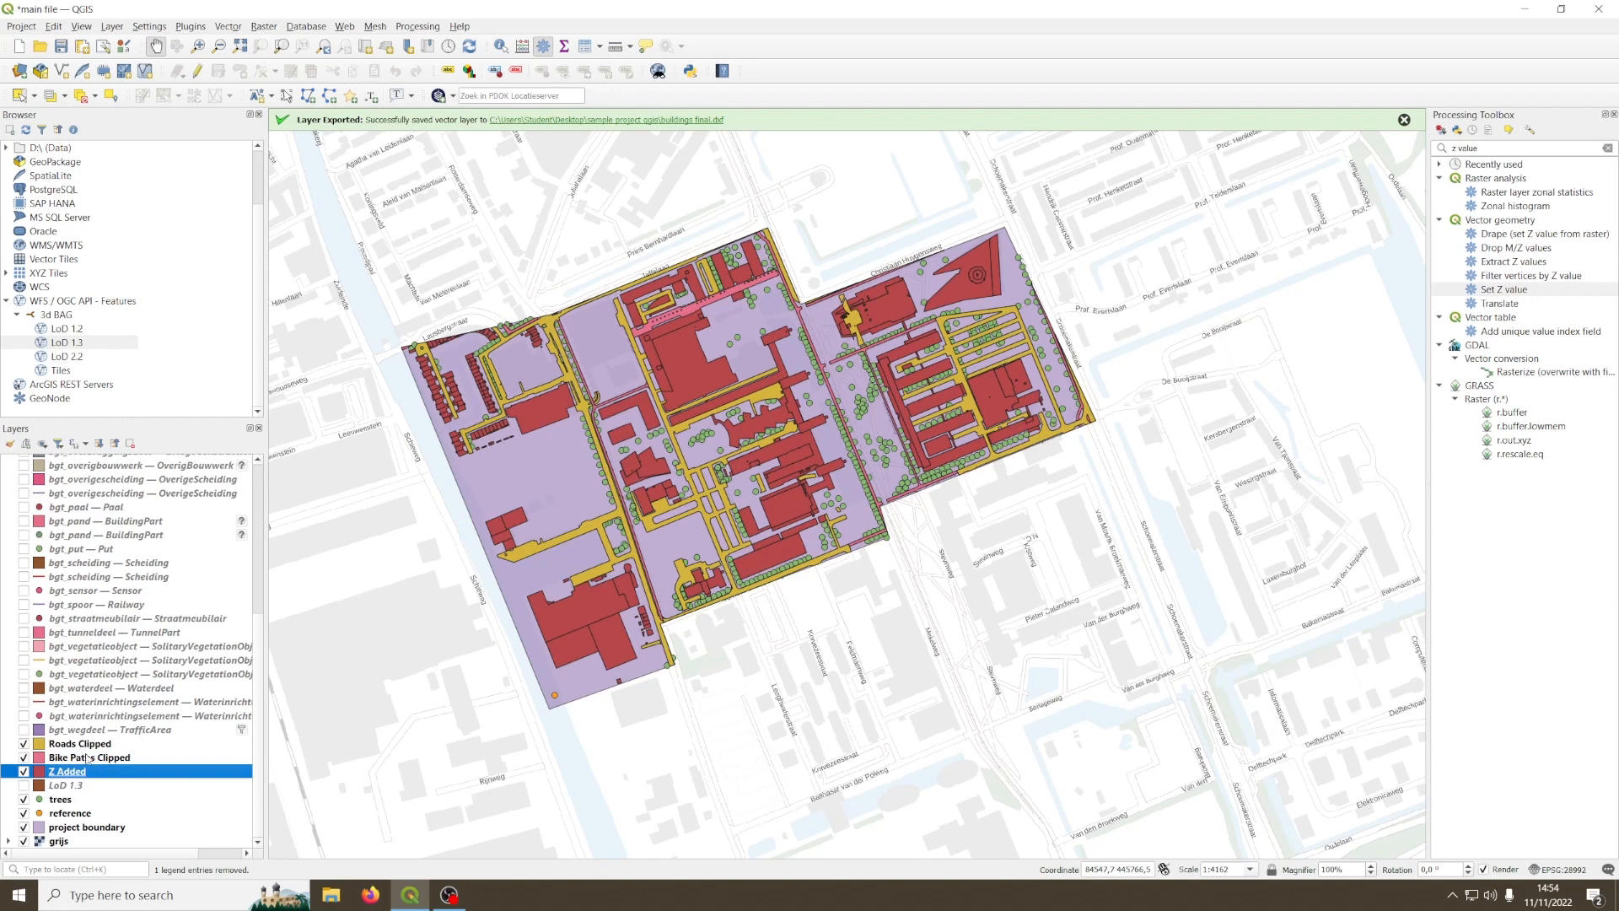
pyautogui.rightClick(73, 777)
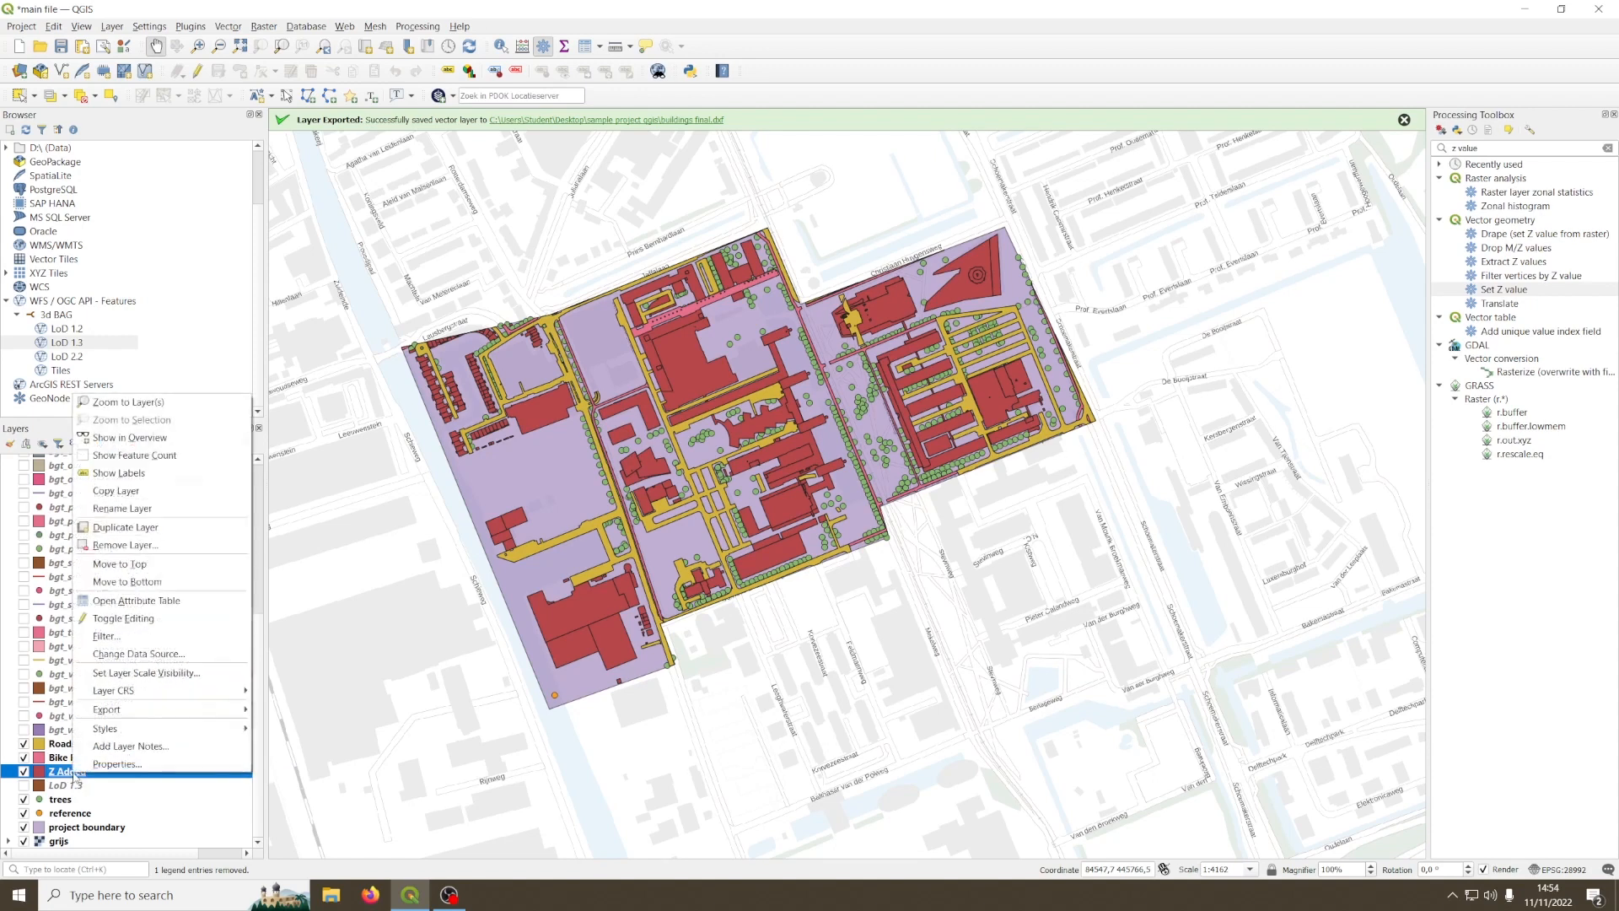
pyautogui.moveTo(210, 709)
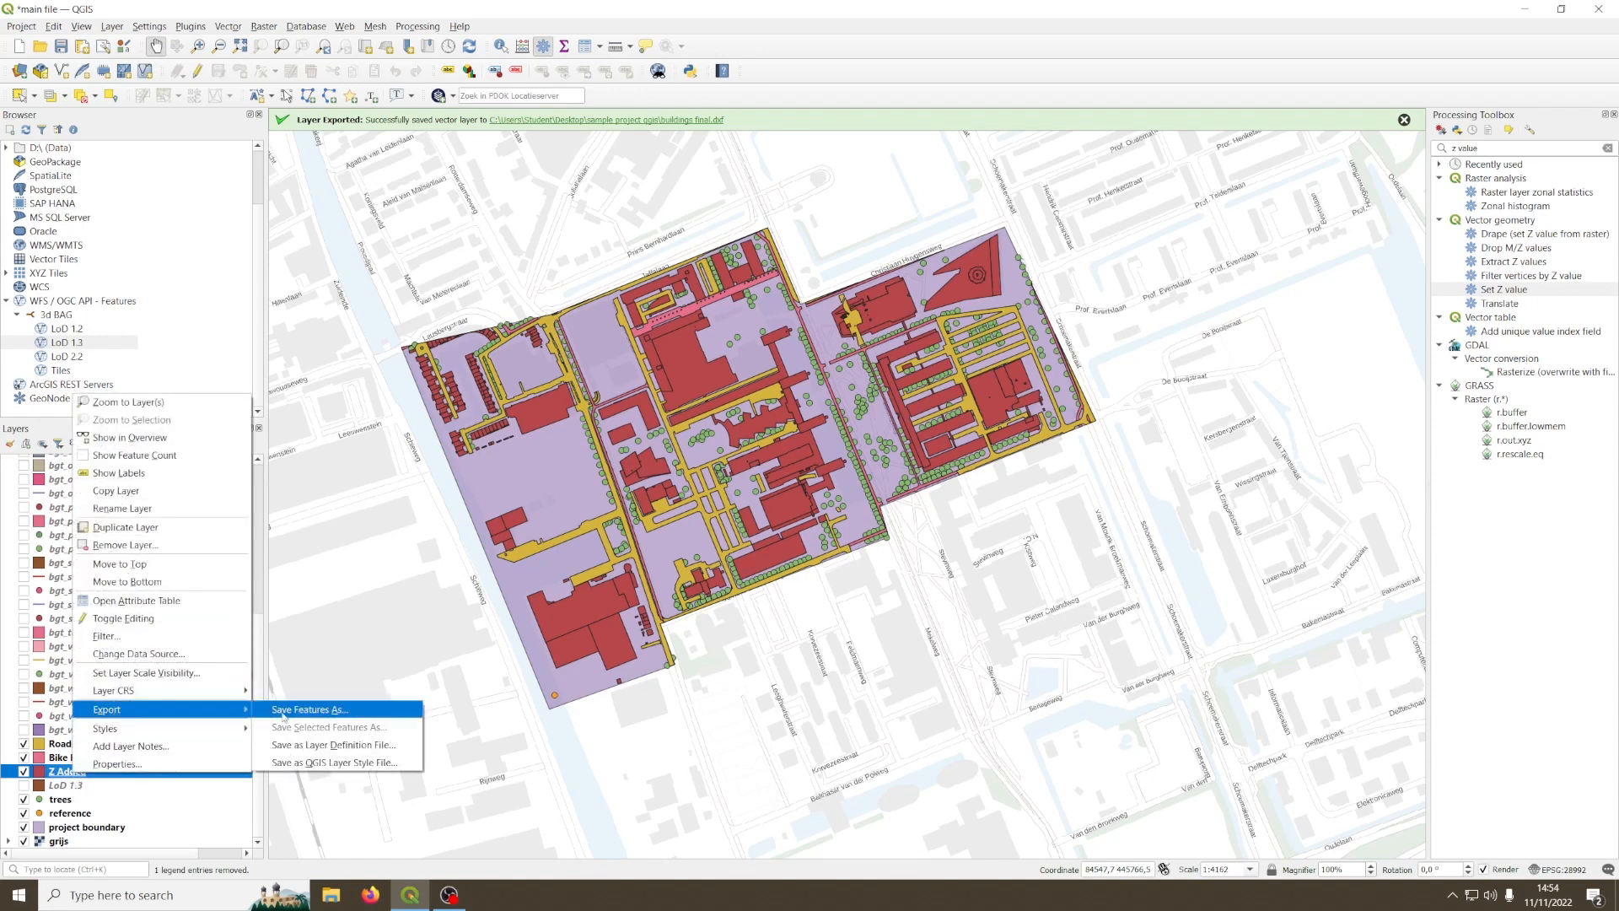
pyautogui.click(327, 713)
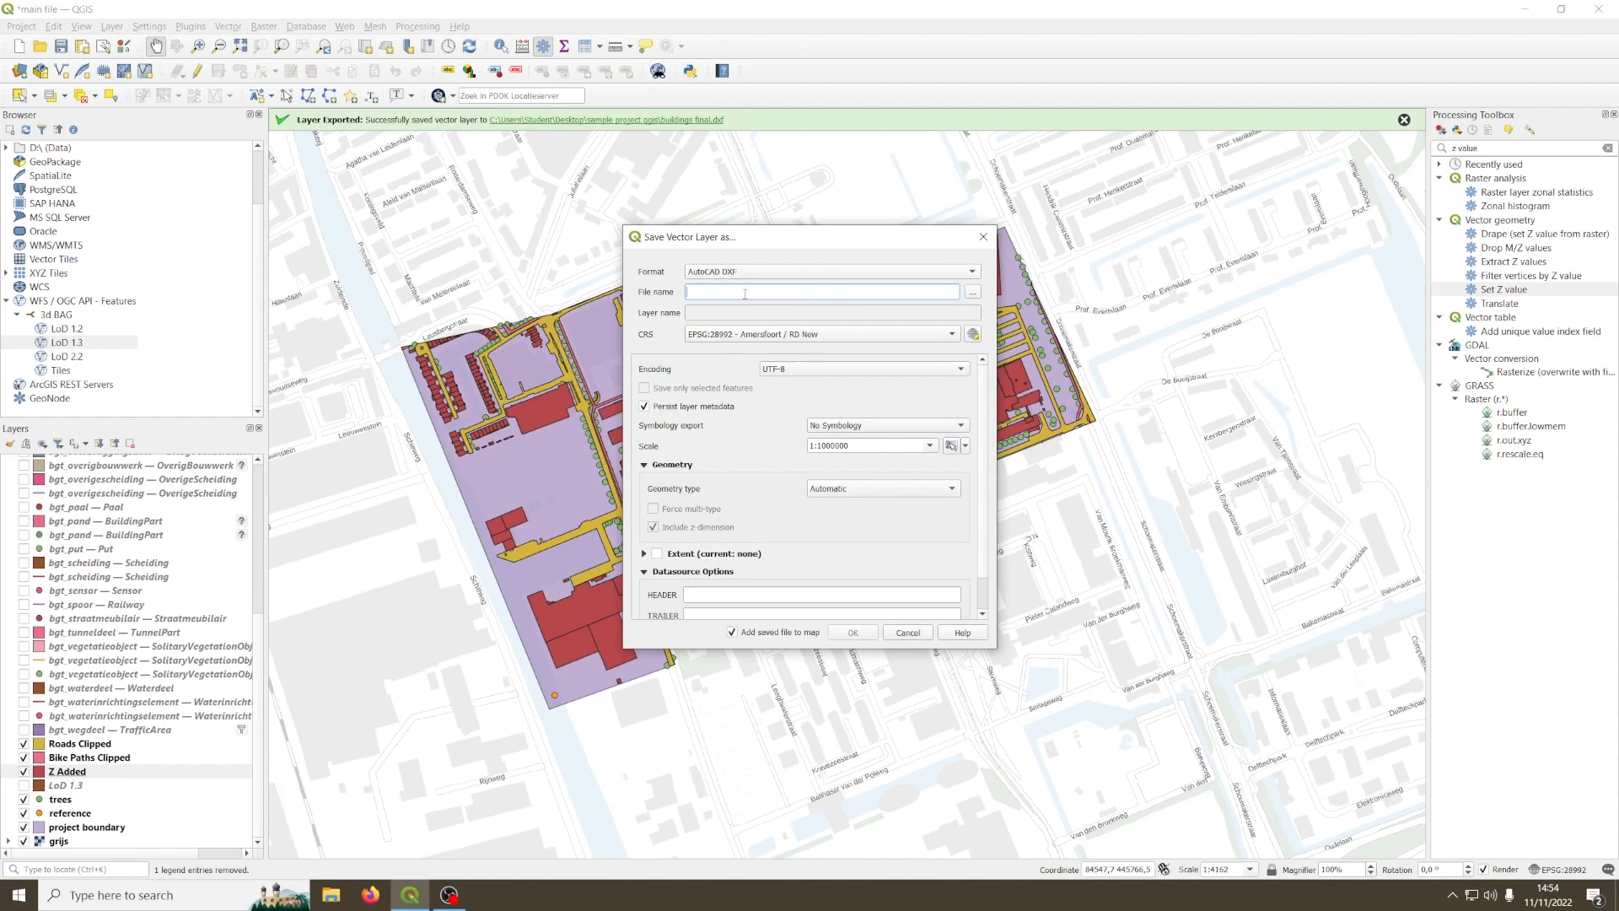
pyautogui.click(972, 292)
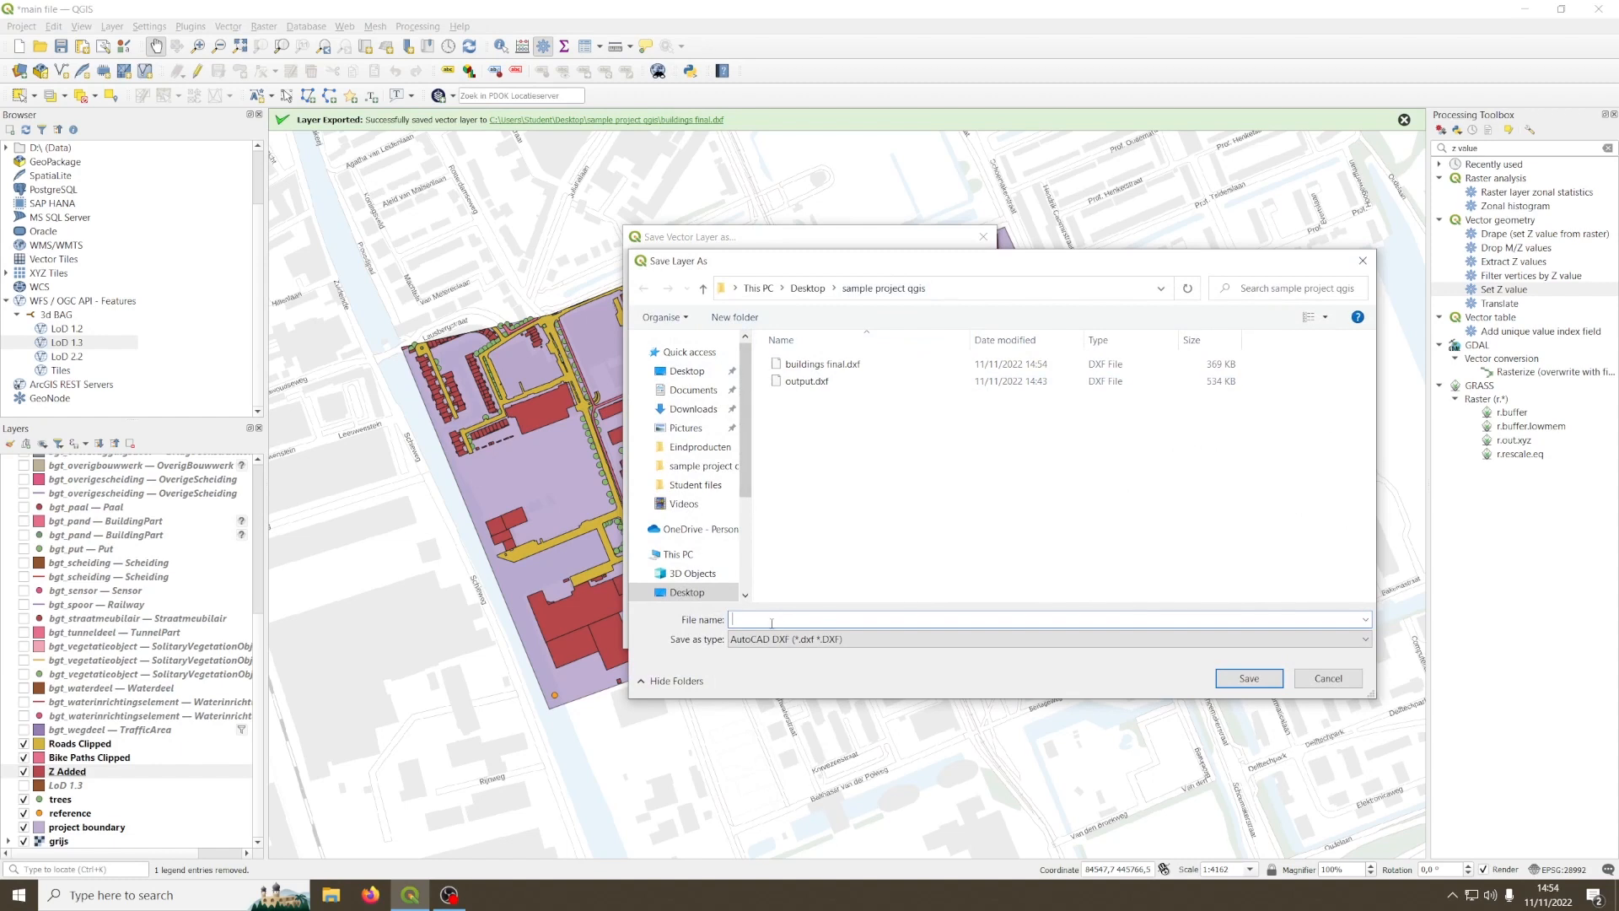
pyautogui.write('buildings')
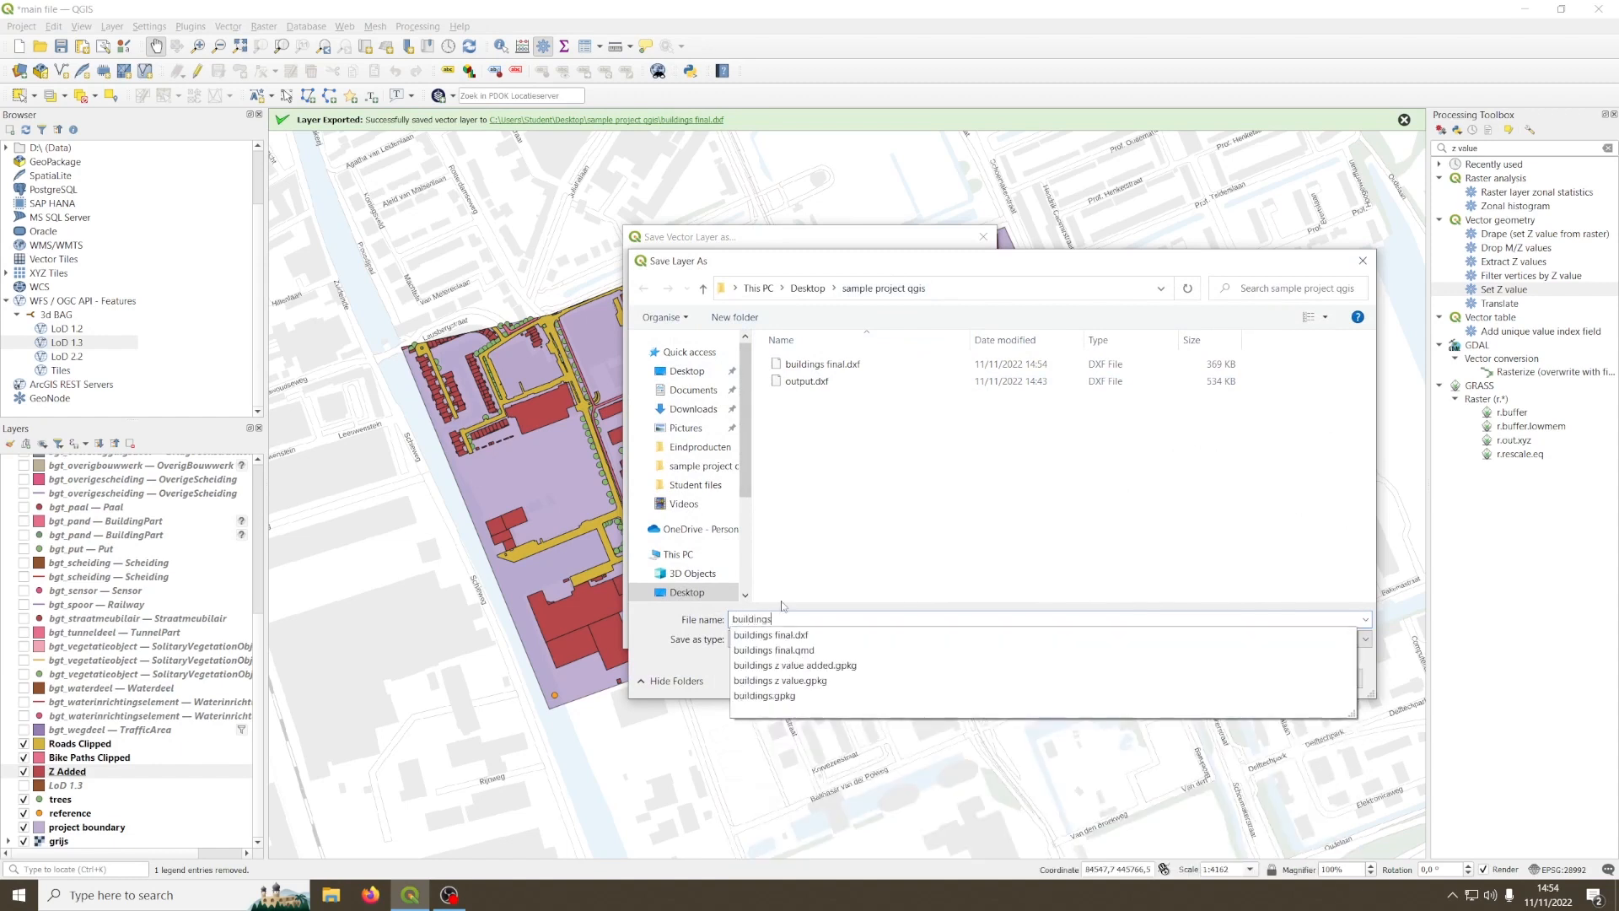
pyautogui.write(' z value final')
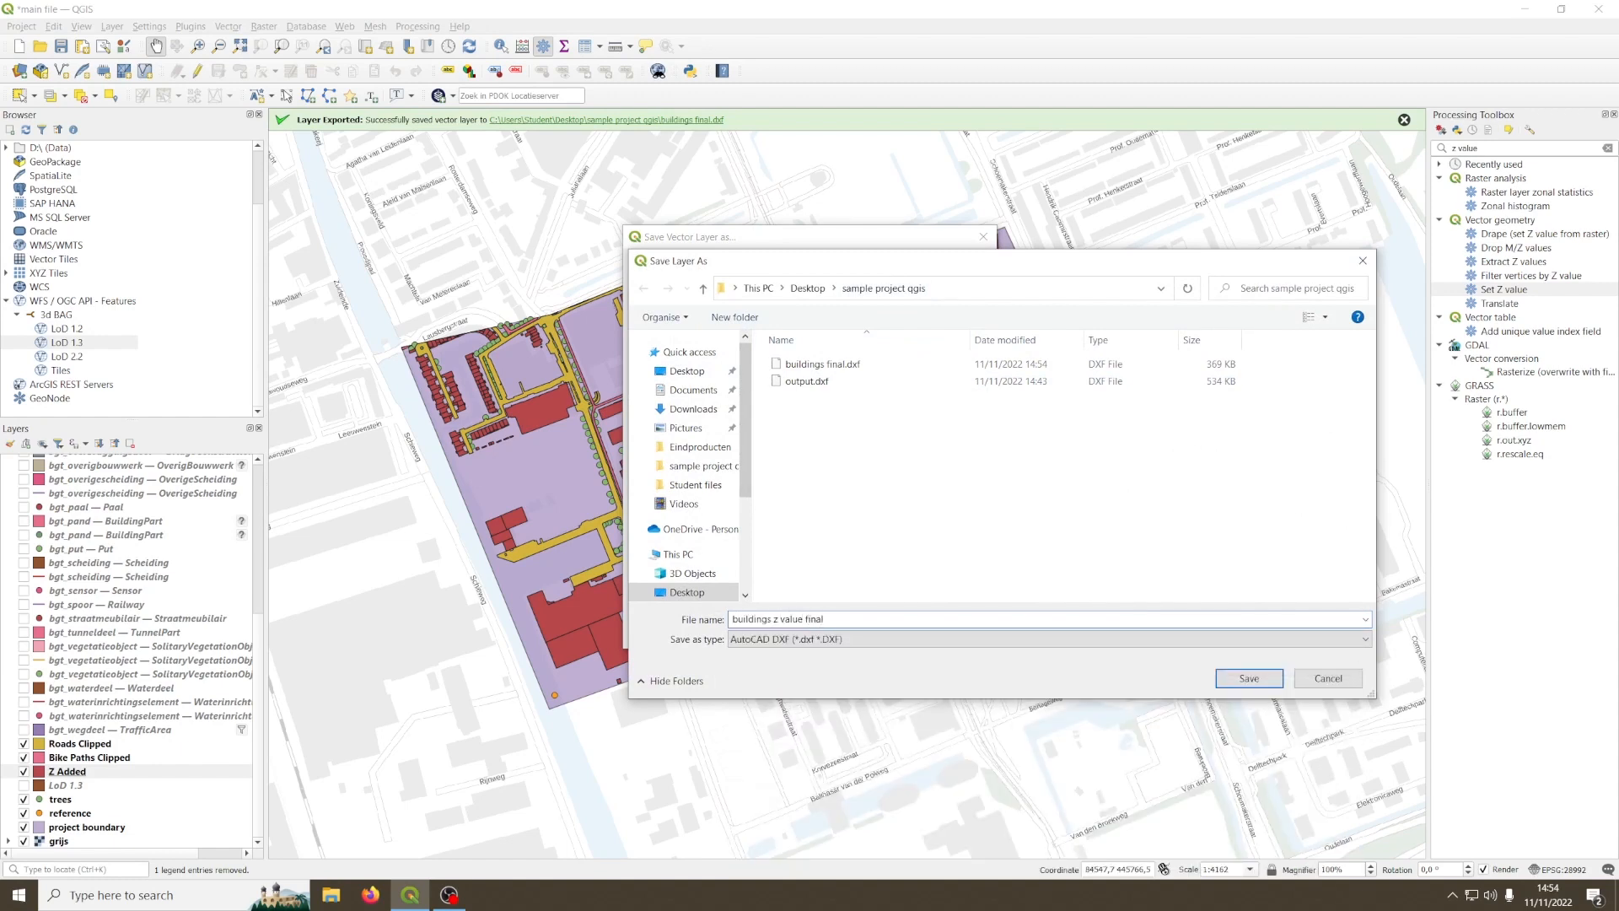
pyautogui.click(1241, 679)
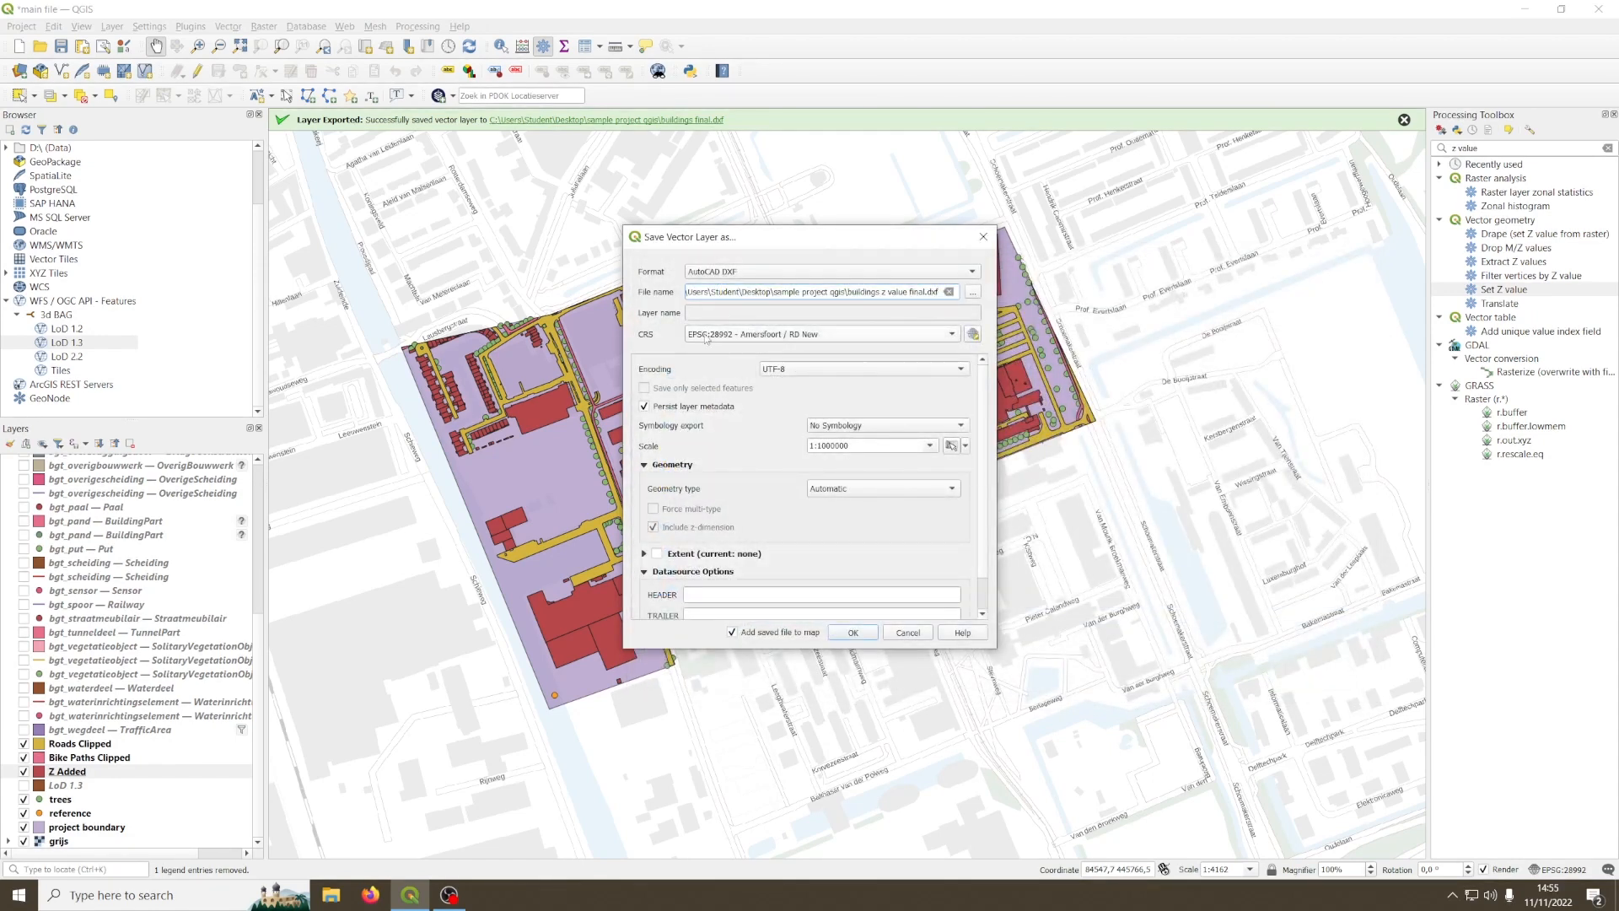
pyautogui.click(853, 633)
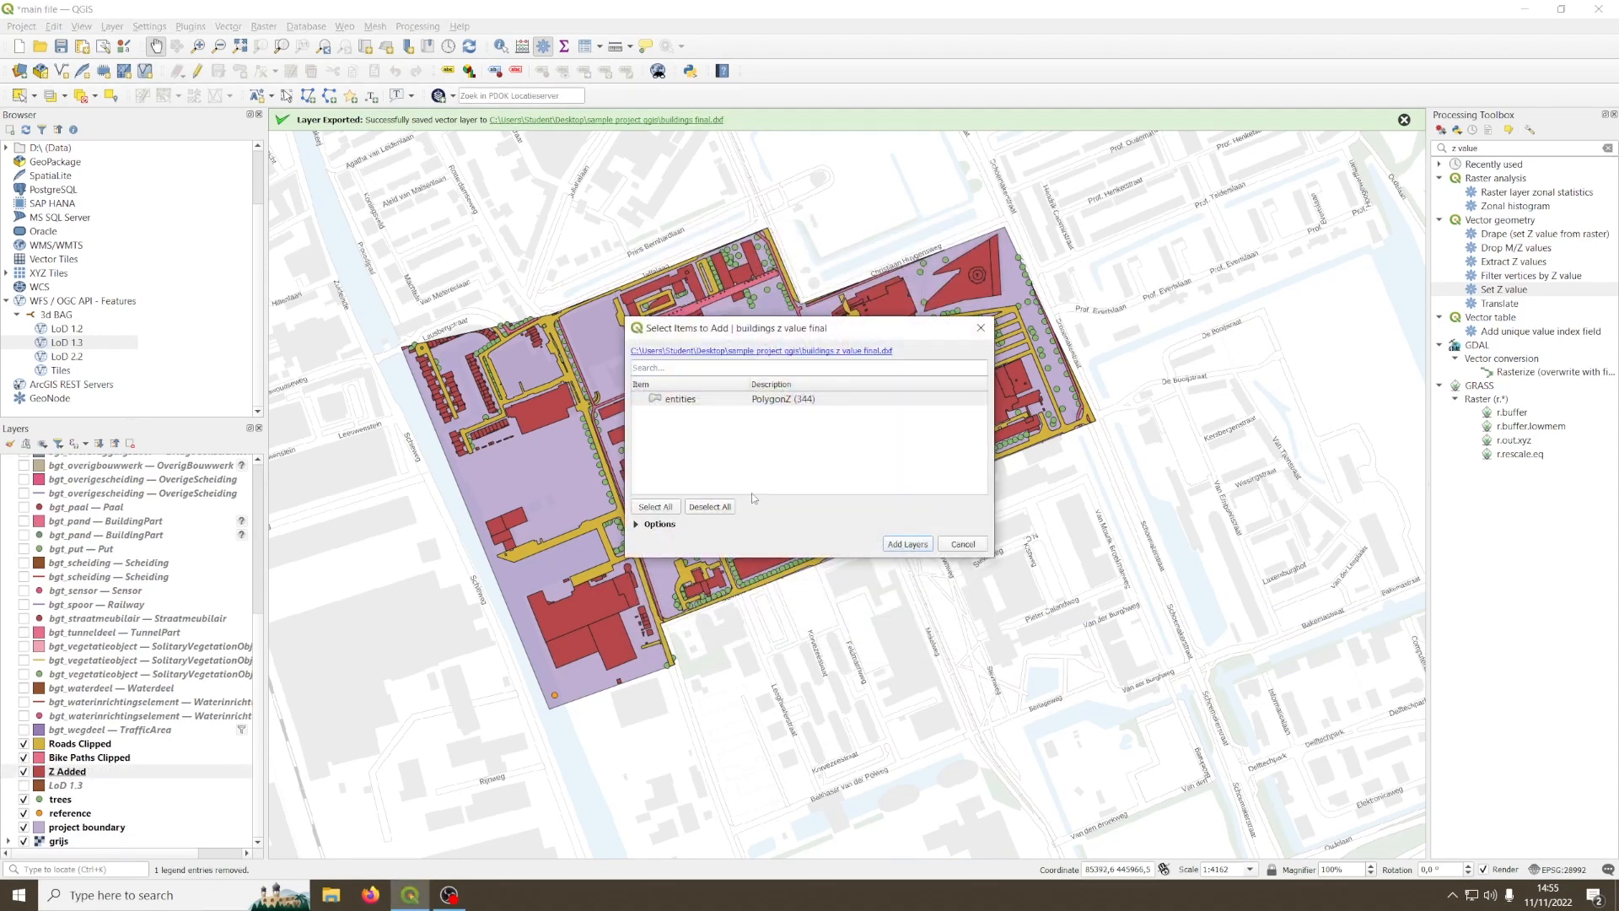
pyautogui.click(966, 547)
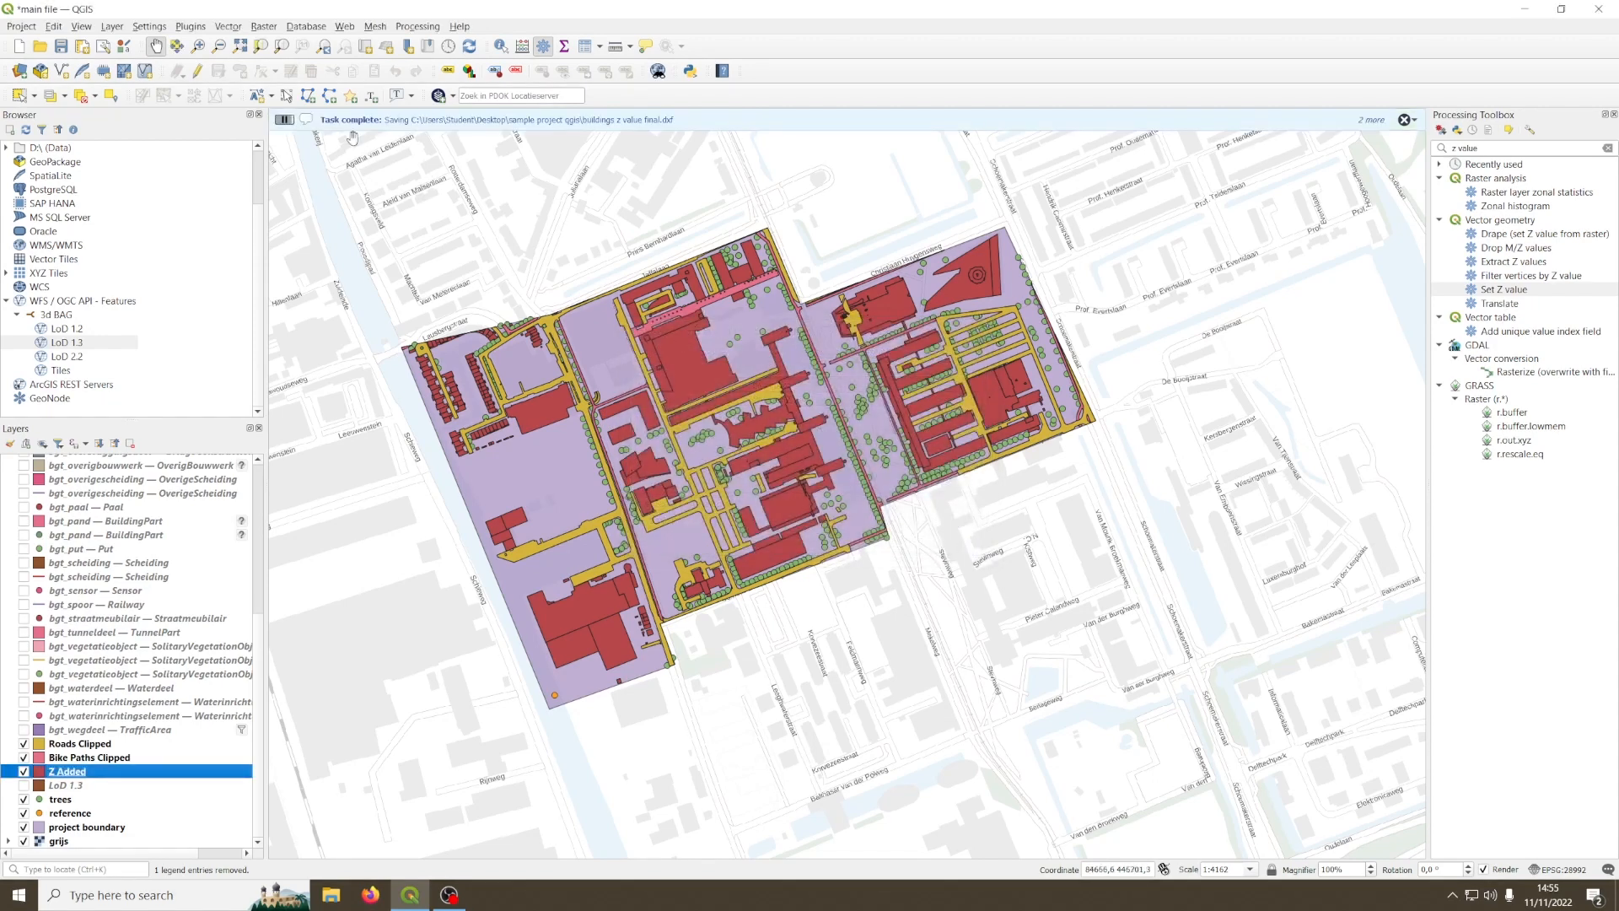